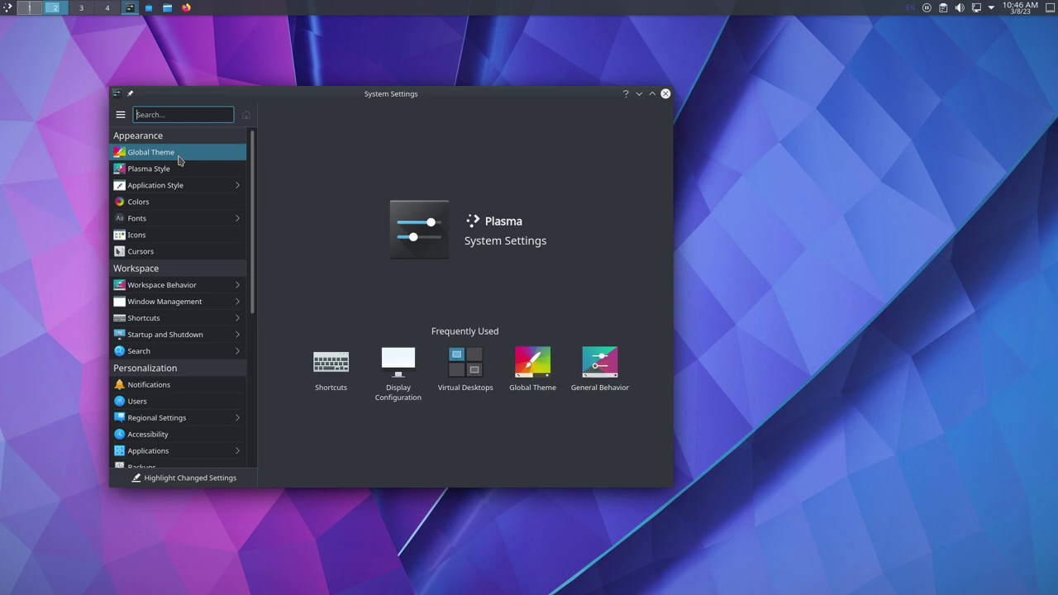
# Open the Global Theme settings to view the available themes
pyautogui.click(202, 152)
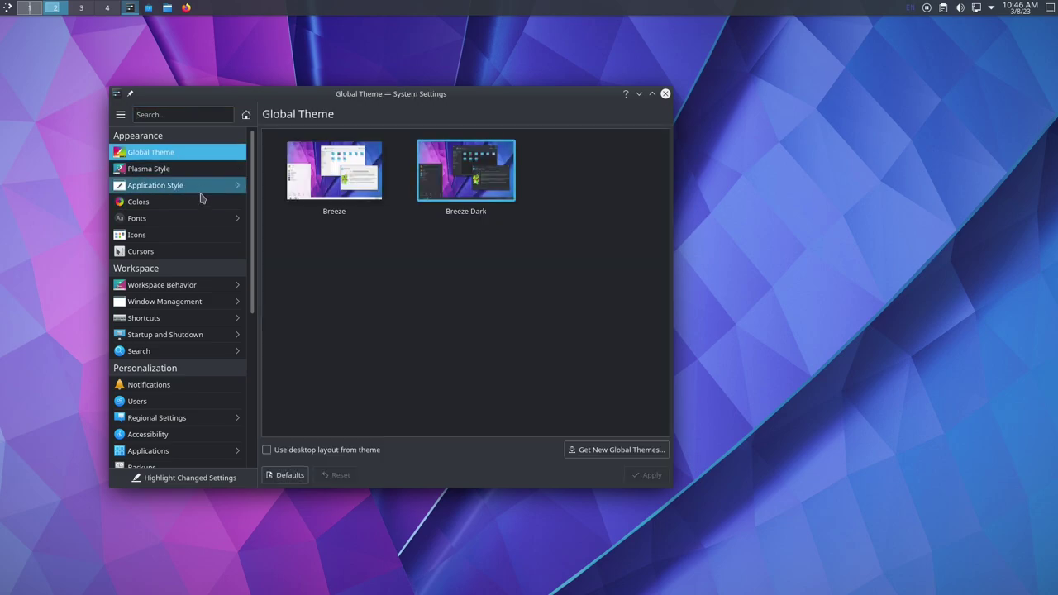
pyautogui.scroll(-2, 199, 187)
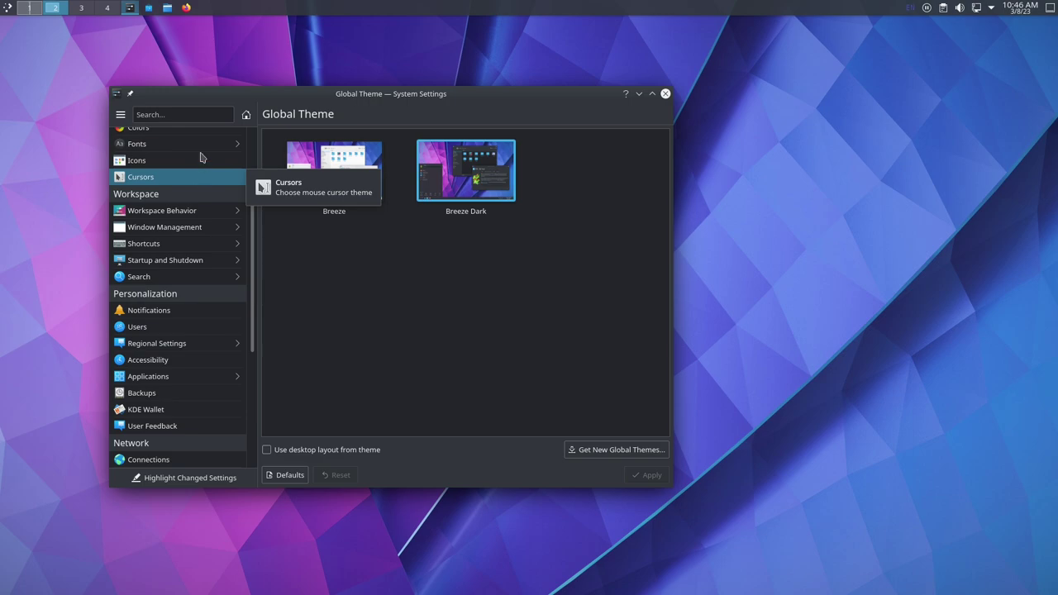
# Search the system settings for "keybindings"
pyautogui.click(180, 114)
pyautogui.write('keybuind')
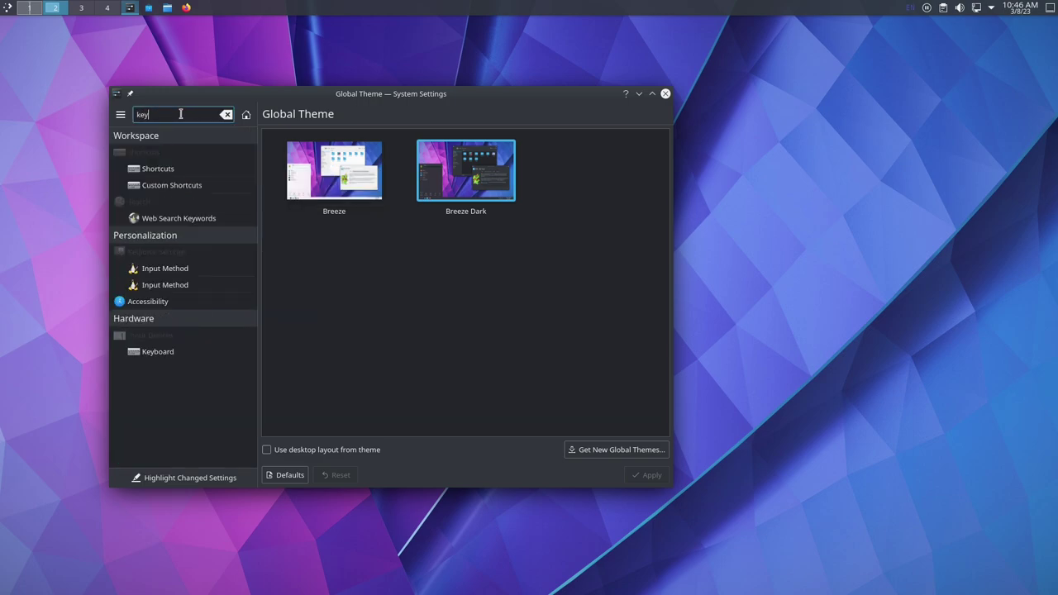
pyautogui.press('BackSpace')
pyautogui.press('BackSpace')
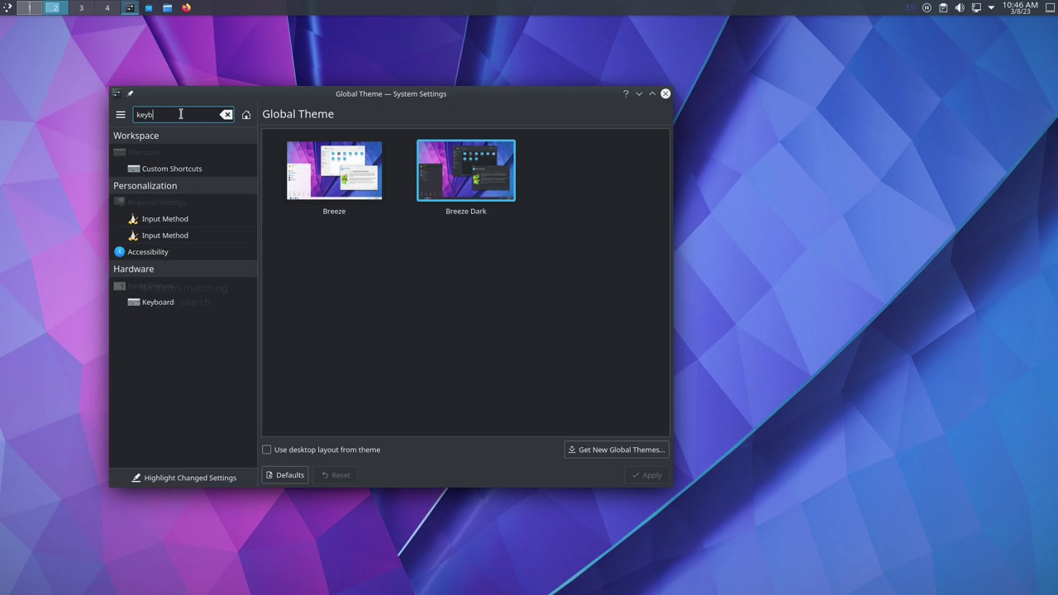
pyautogui.write('indings')
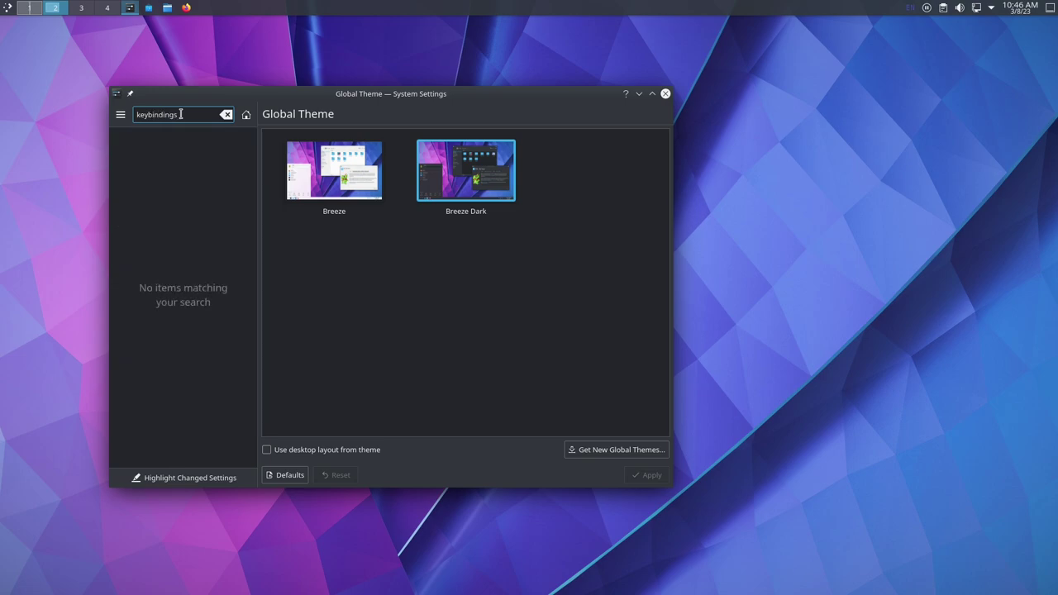
# Search the system settings for "keyboard shortcuts" and open the Custom Shortcuts page
pyautogui.press('BackSpace')
pyautogui.press('BackSpace')
pyautogui.press('BackSpace')
pyautogui.press('BackSpace')
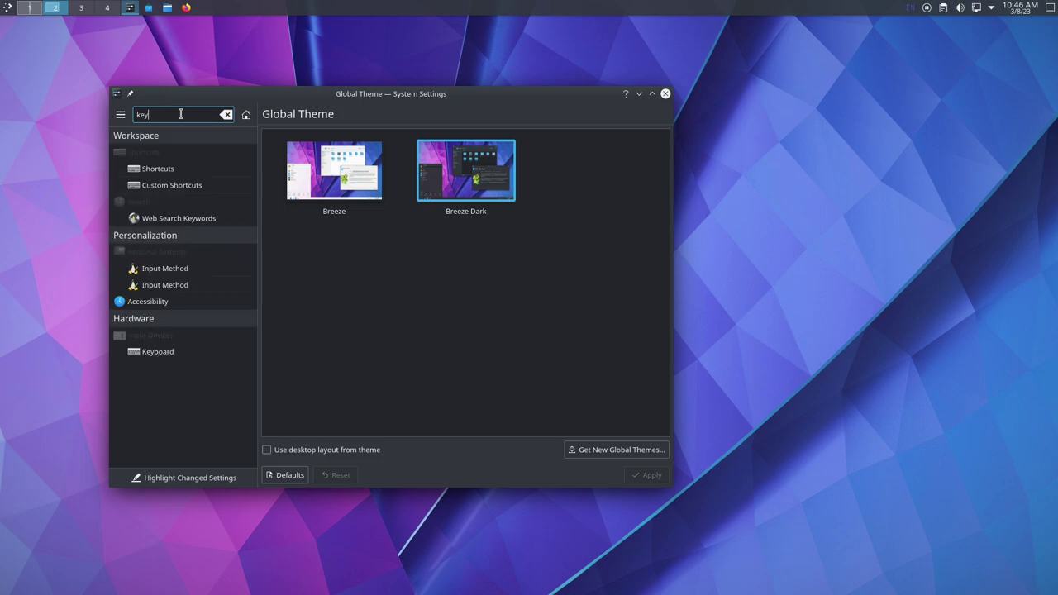
pyautogui.write('boar')
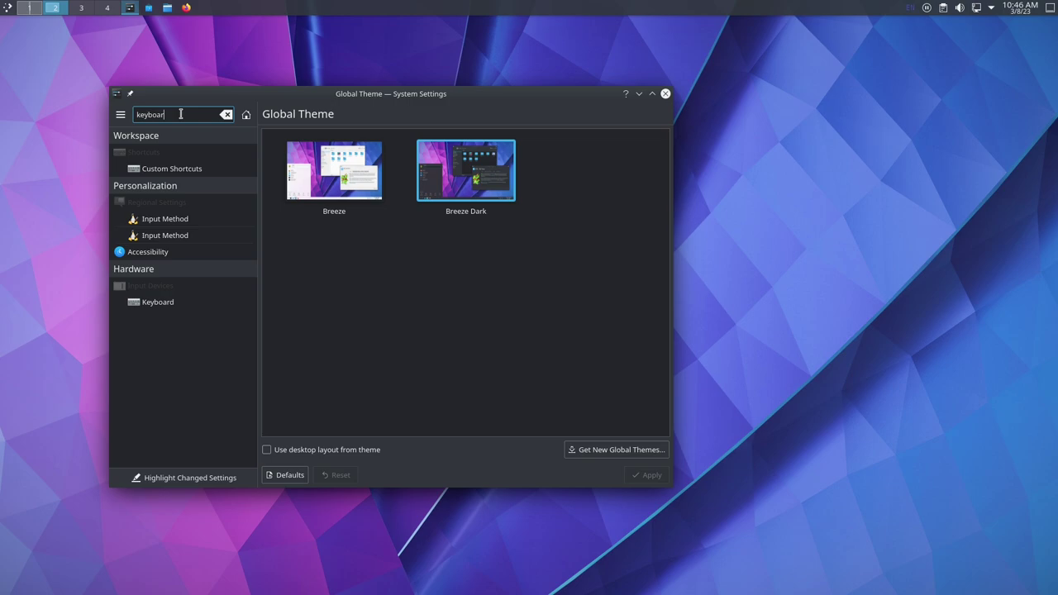
pyautogui.write('dd shortcuts')
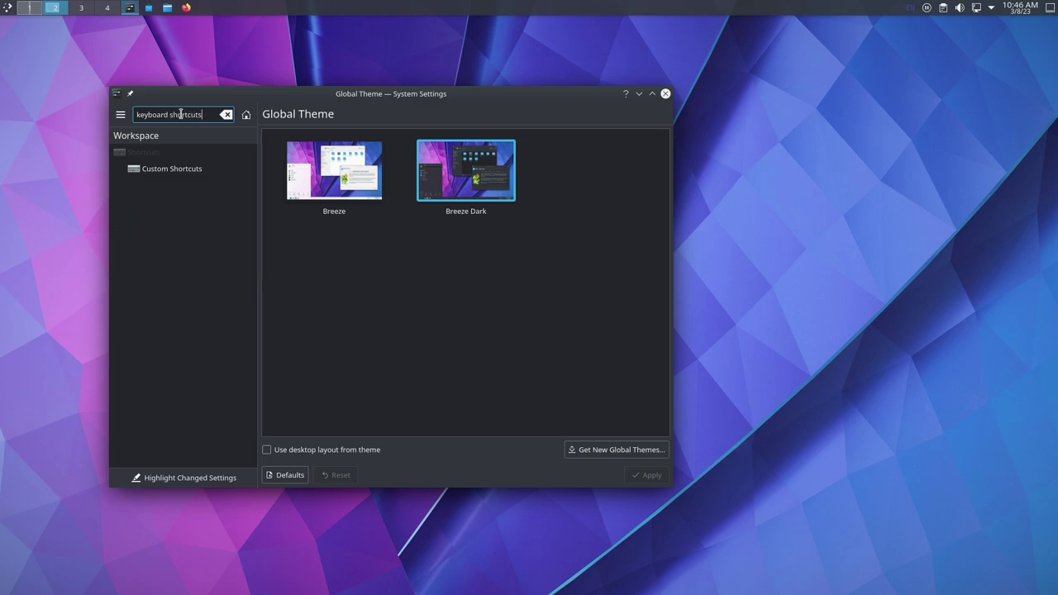
pyautogui.click(158, 170)
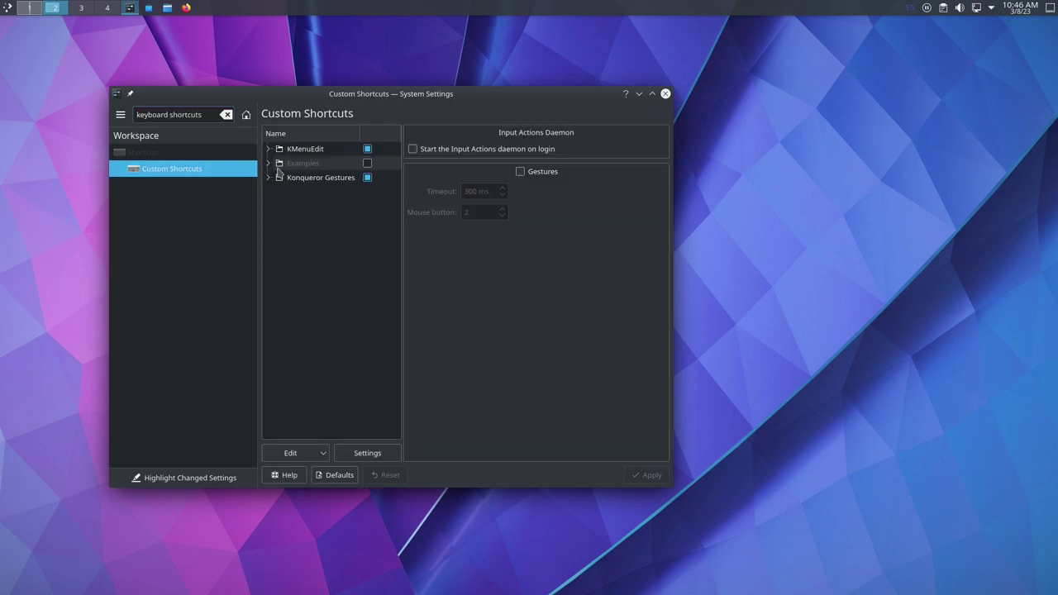
# Clear the settings search and open the general Shortcuts page listing applications and system services
pyautogui.click(333, 223)
pyautogui.click(226, 115)
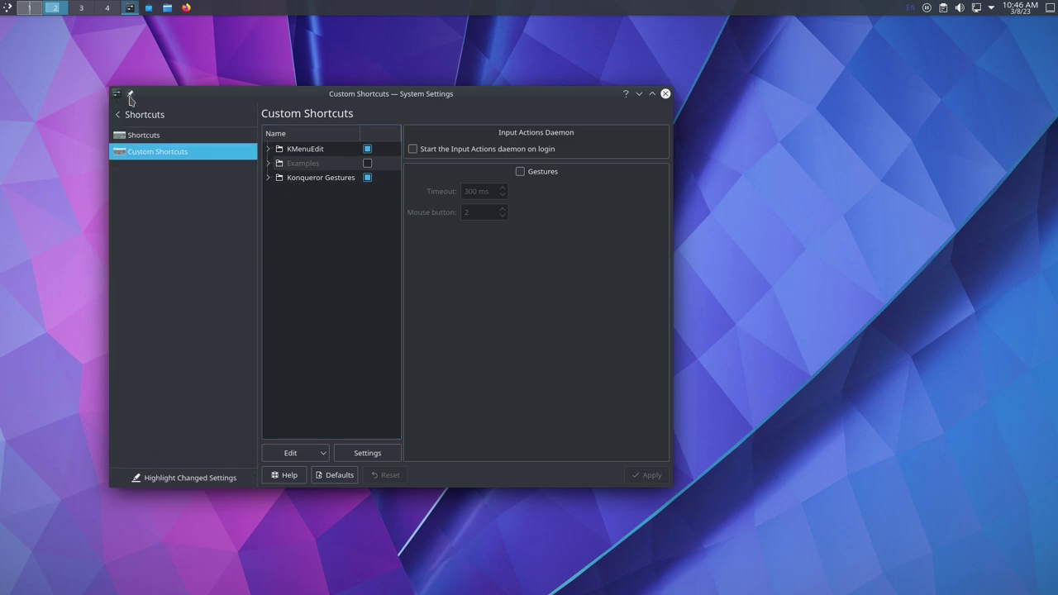
pyautogui.click(141, 135)
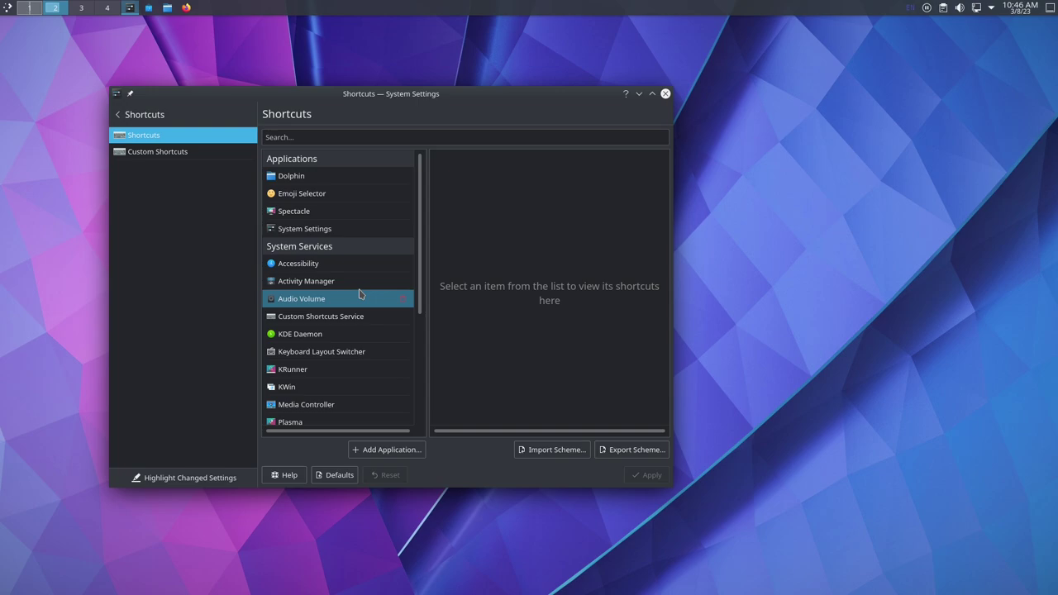
# Search the system settings for "themes", clear the search and return to the full category list
pyautogui.click(133, 116)
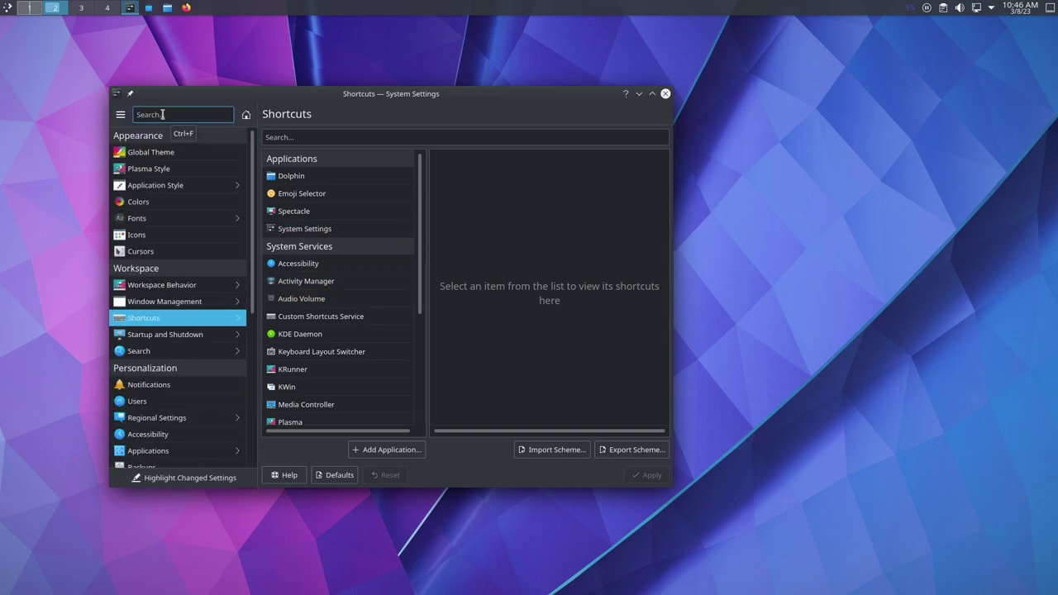
pyautogui.write('themes')
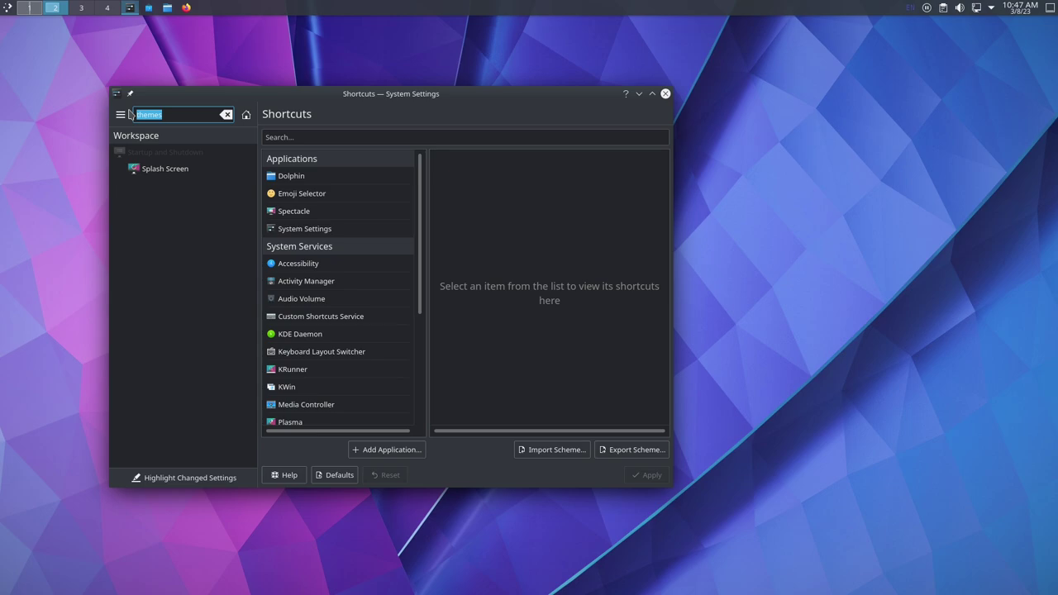
pyautogui.press('BackSpace')
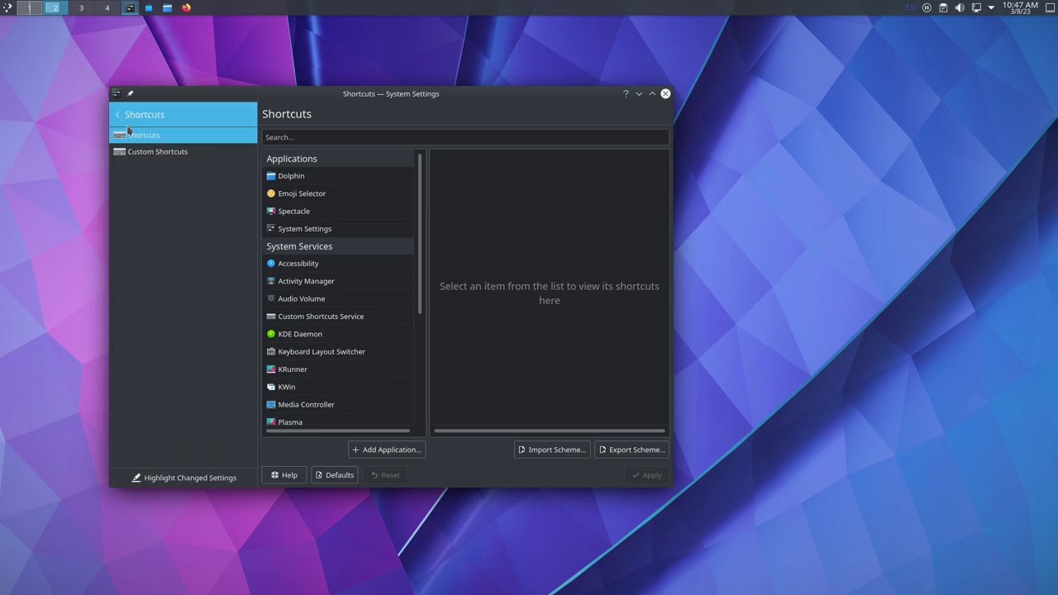
pyautogui.click(142, 116)
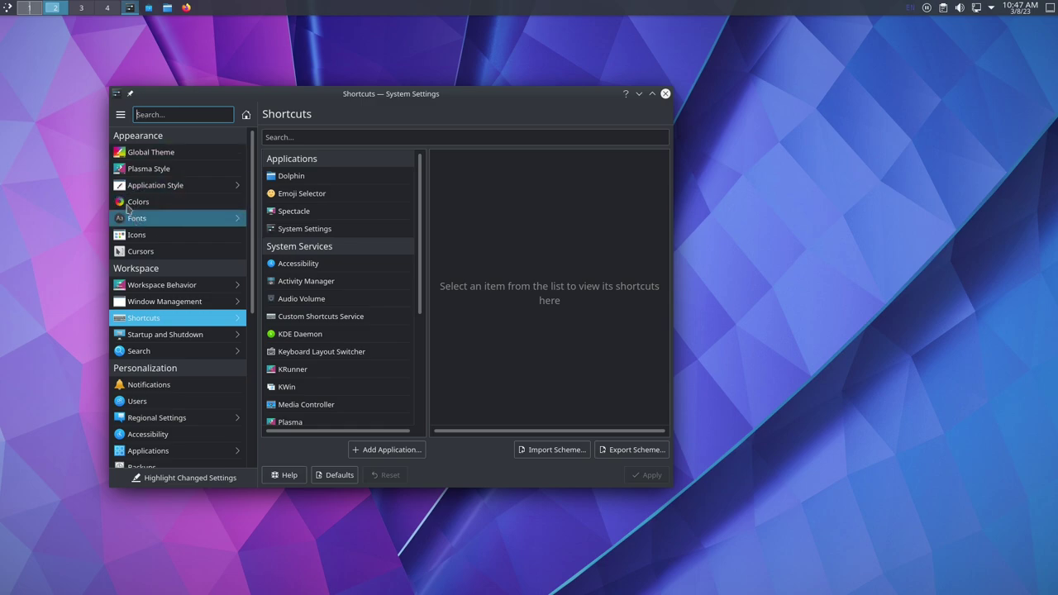
# View the Notifications settings and the network Connections settings
pyautogui.click(183, 390)
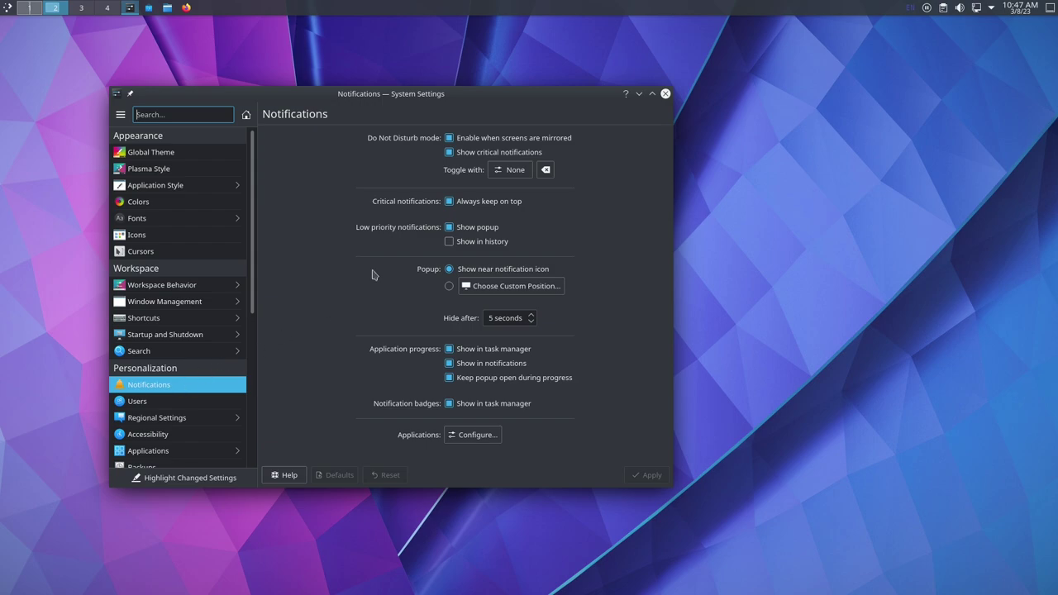
pyautogui.scroll(-5, 217, 317)
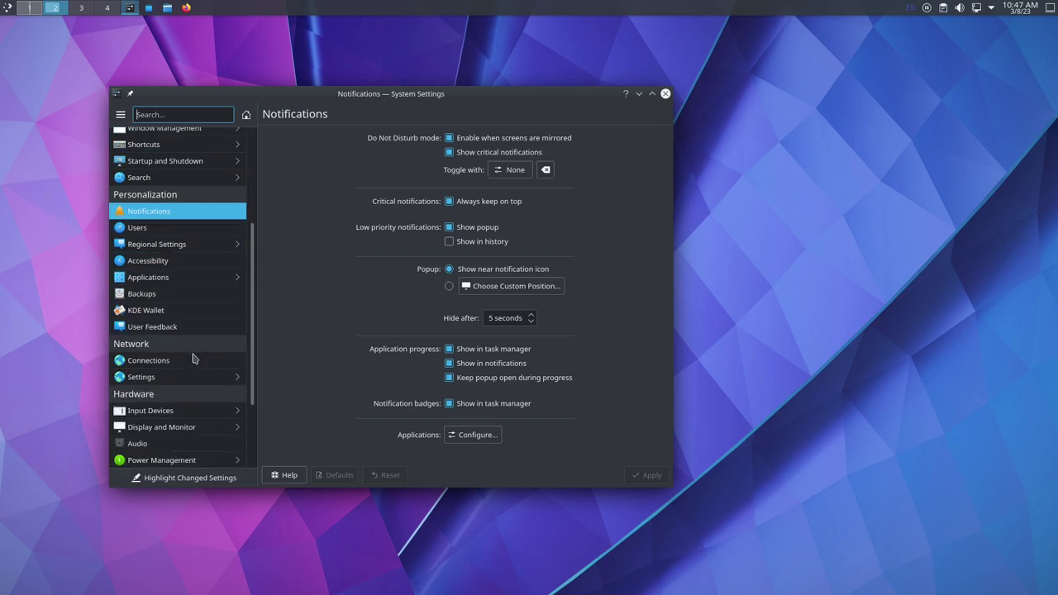
pyautogui.click(193, 359)
pyautogui.scroll(3, 191, 320)
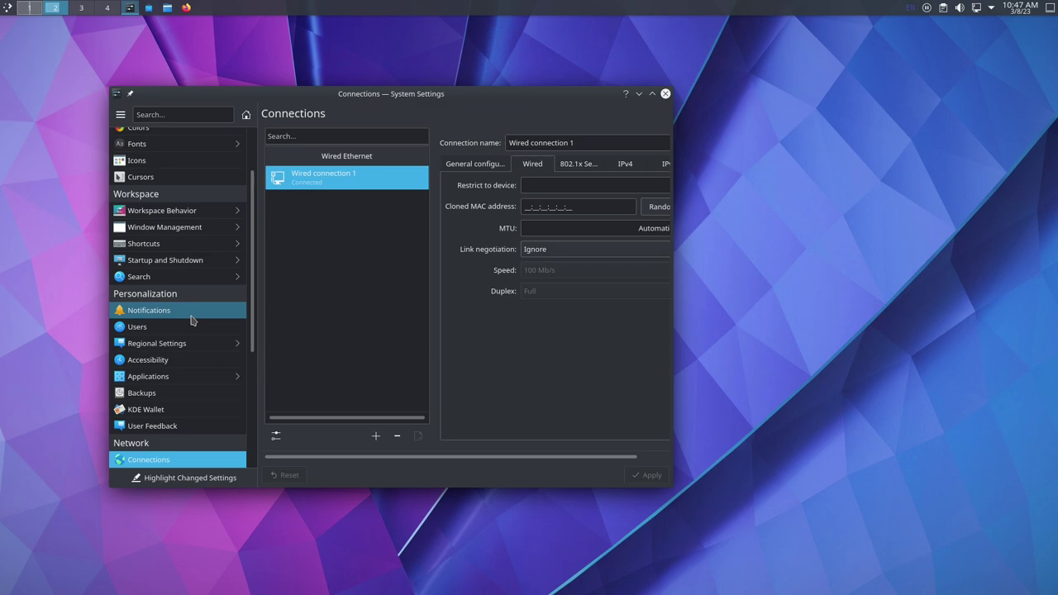
pyautogui.scroll(2, 191, 320)
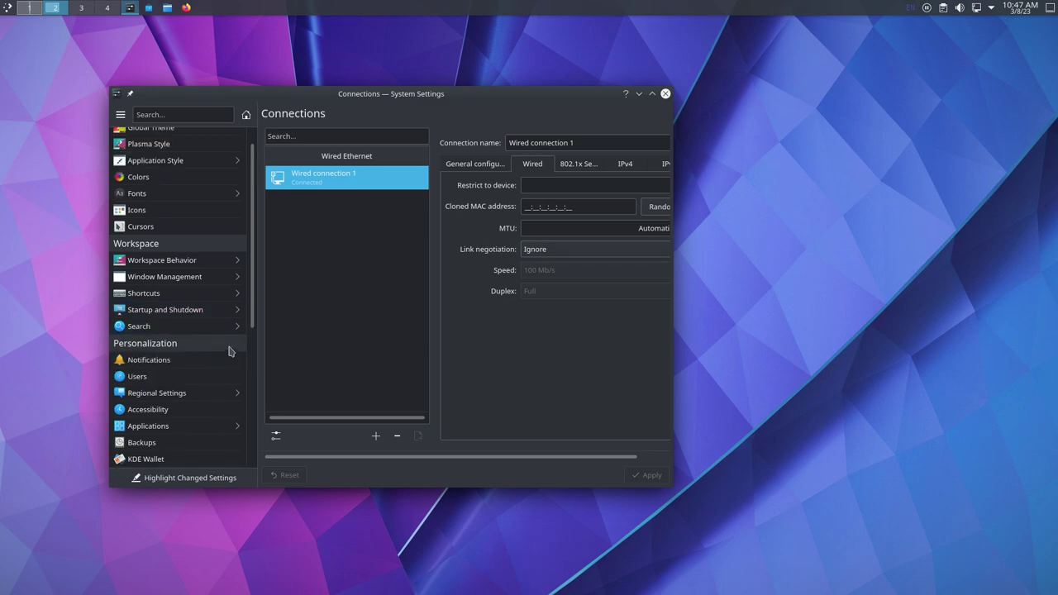
pyautogui.scroll(1, 230, 347)
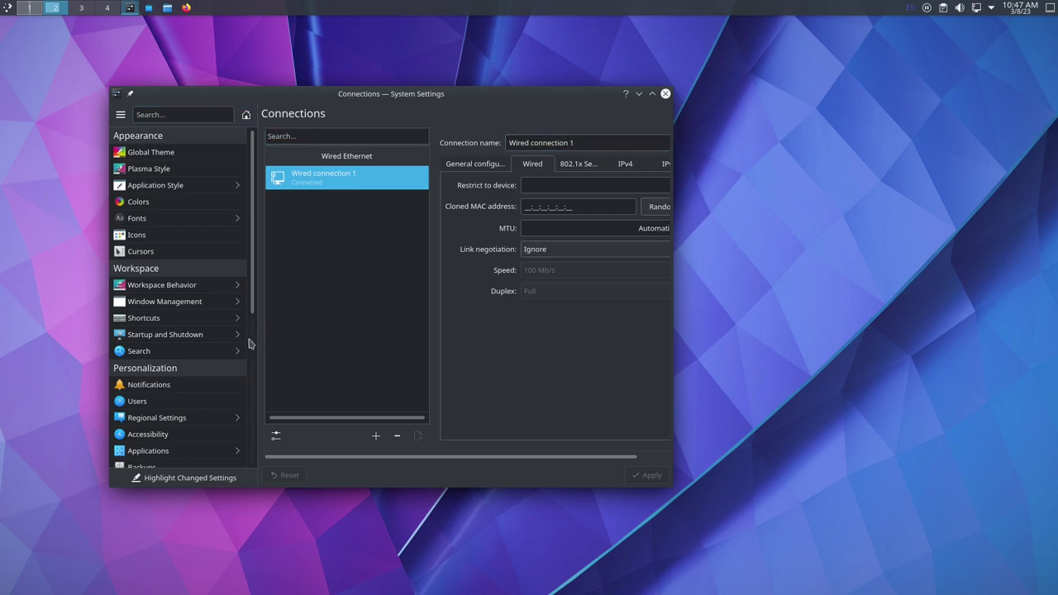
# Open the Colors settings and view the available color schemes
pyautogui.click(190, 205)
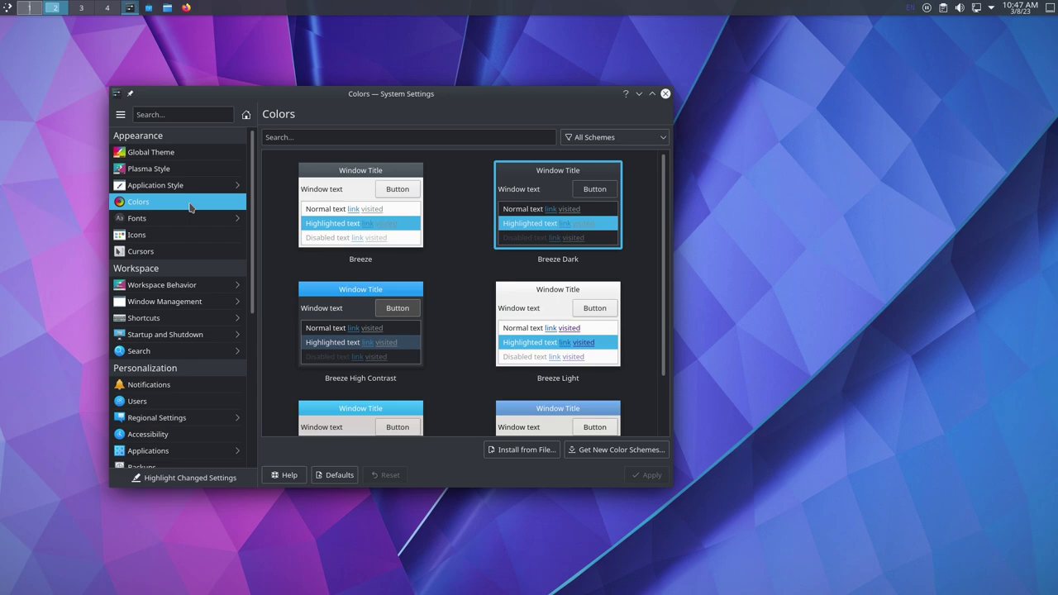
pyautogui.scroll(-1, 392, 209)
pyautogui.scroll(1, 392, 208)
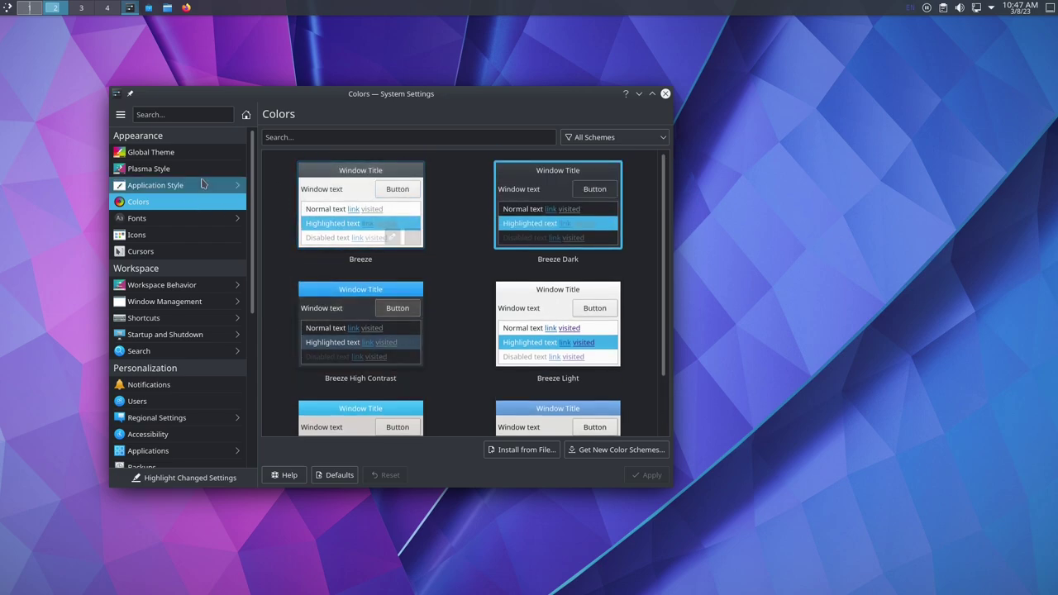
# Compare the Application Style and Colors pages, ending on Application Style with the full category list shown
pyautogui.click(198, 184)
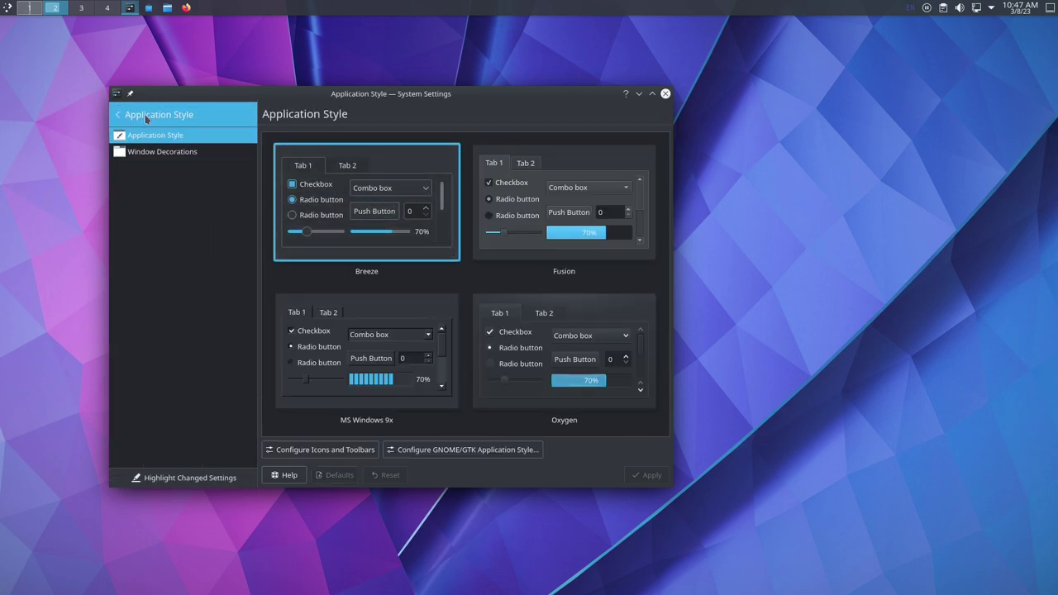
pyautogui.click(148, 114)
pyautogui.click(157, 201)
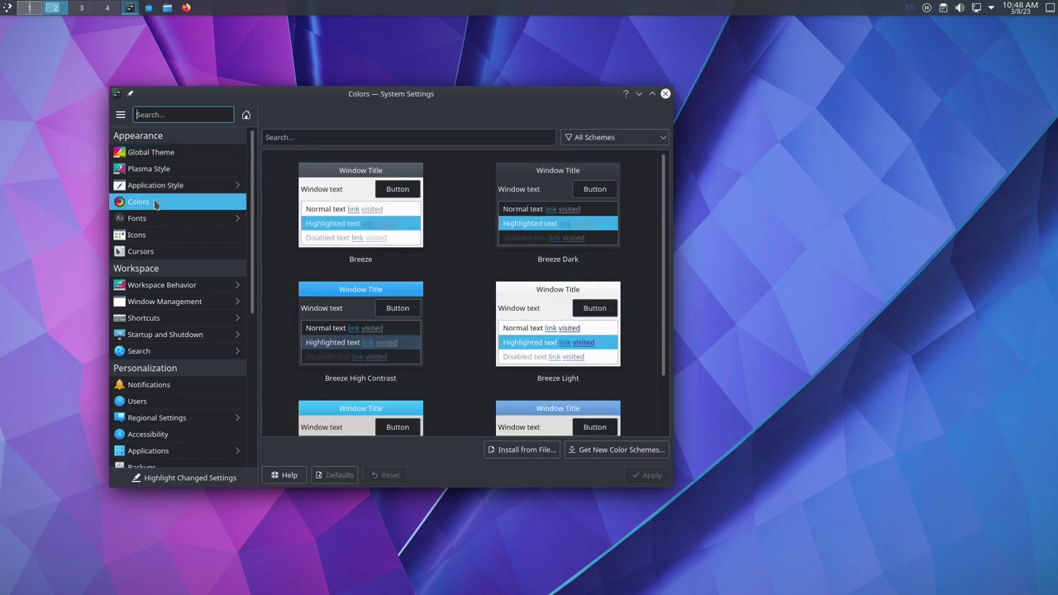
pyautogui.click(152, 185)
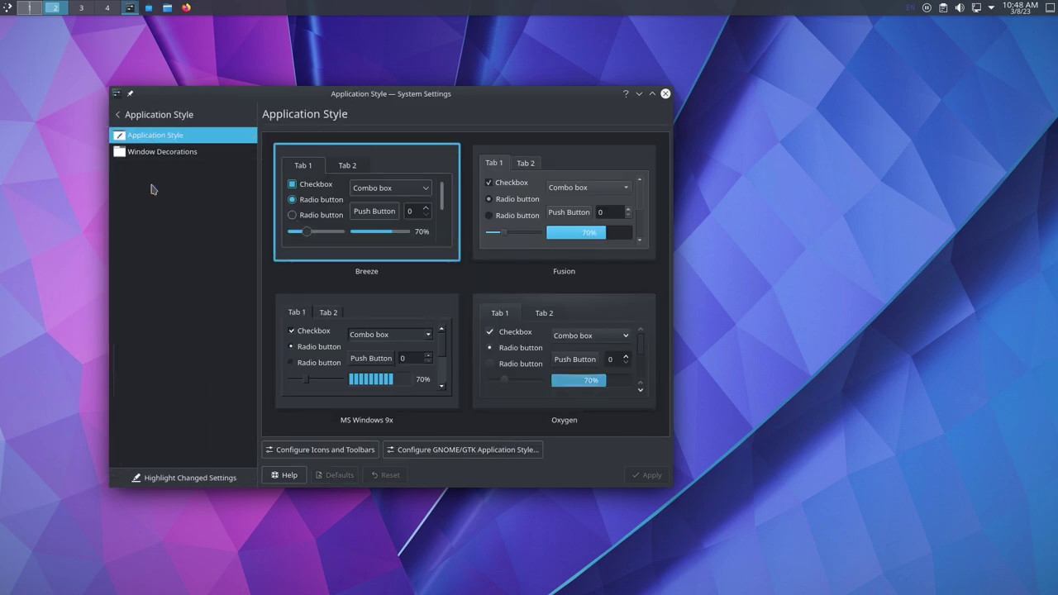
pyautogui.click(142, 117)
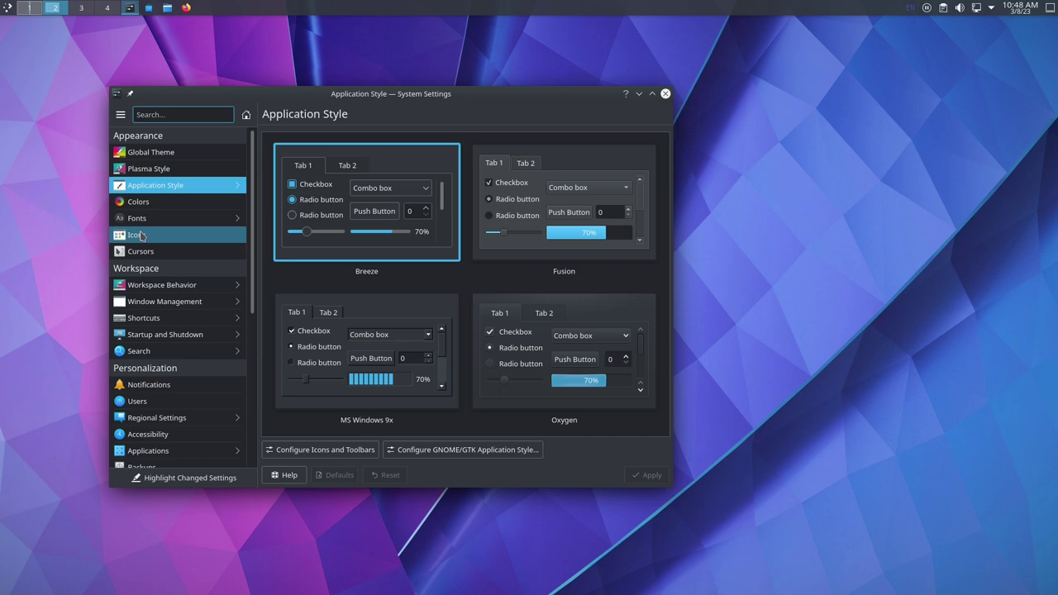
# View the Fonts settings and the Font Management page, and return to the main category list
pyautogui.click(145, 218)
pyautogui.click(124, 152)
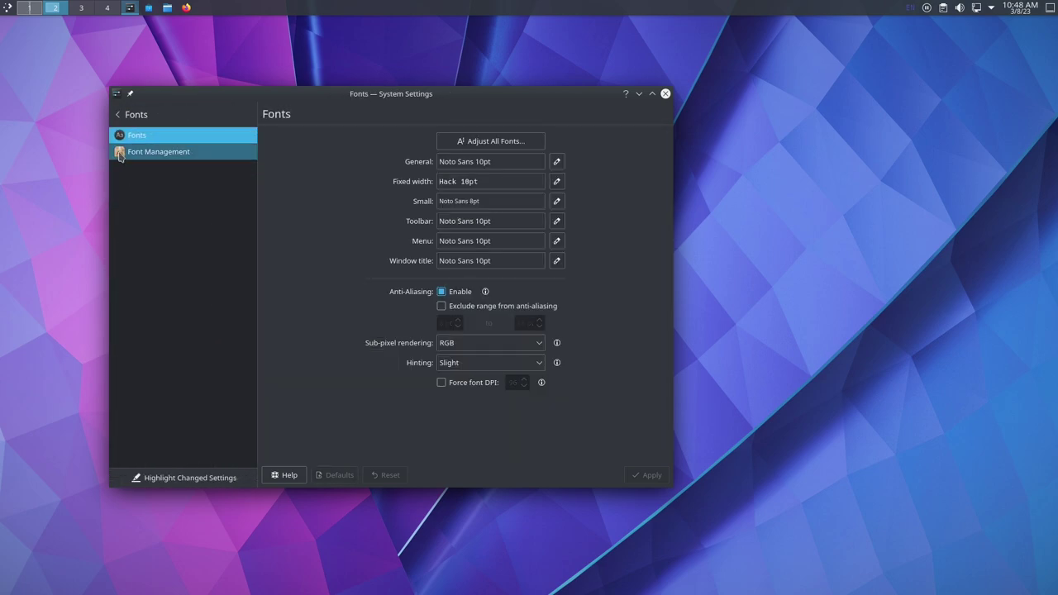
pyautogui.click(126, 117)
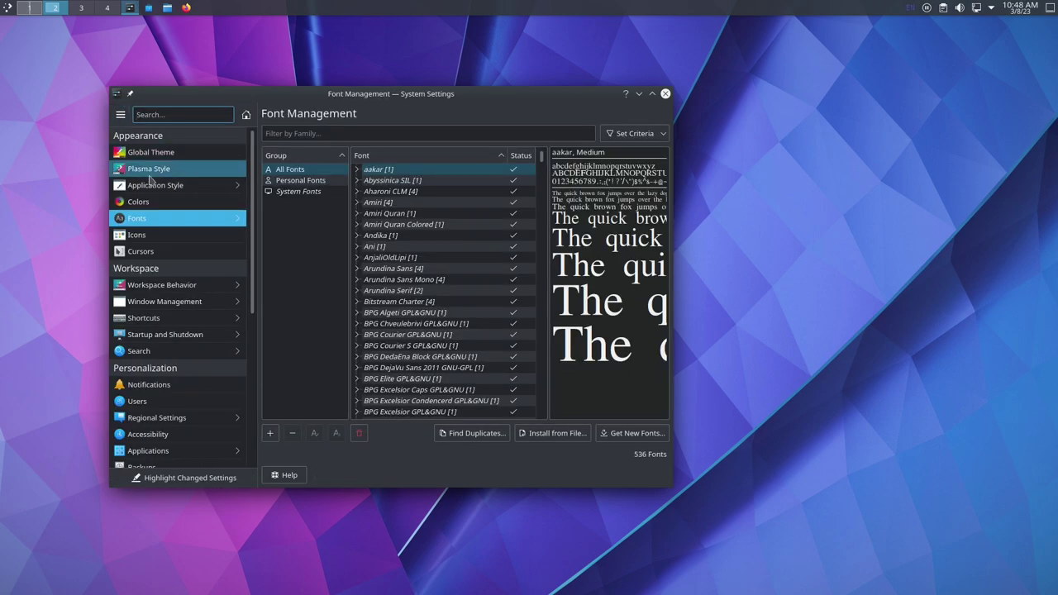
# Enlarge the System Settings window until subcategories fit beside the main list, and open Application Style
pyautogui.moveTo(672, 488); pyautogui.dragTo(924, 533)
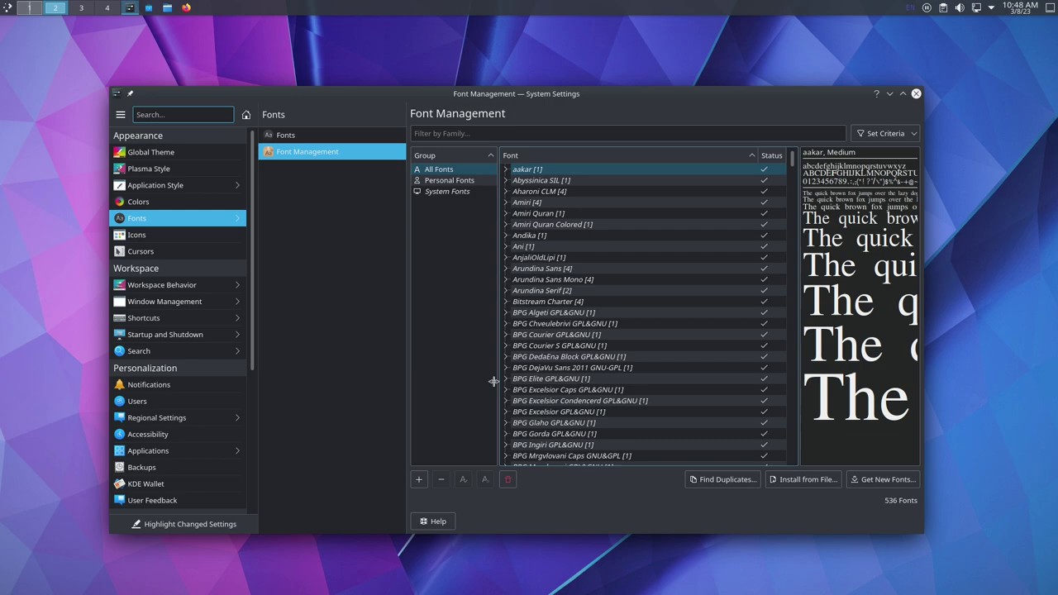
pyautogui.click(213, 187)
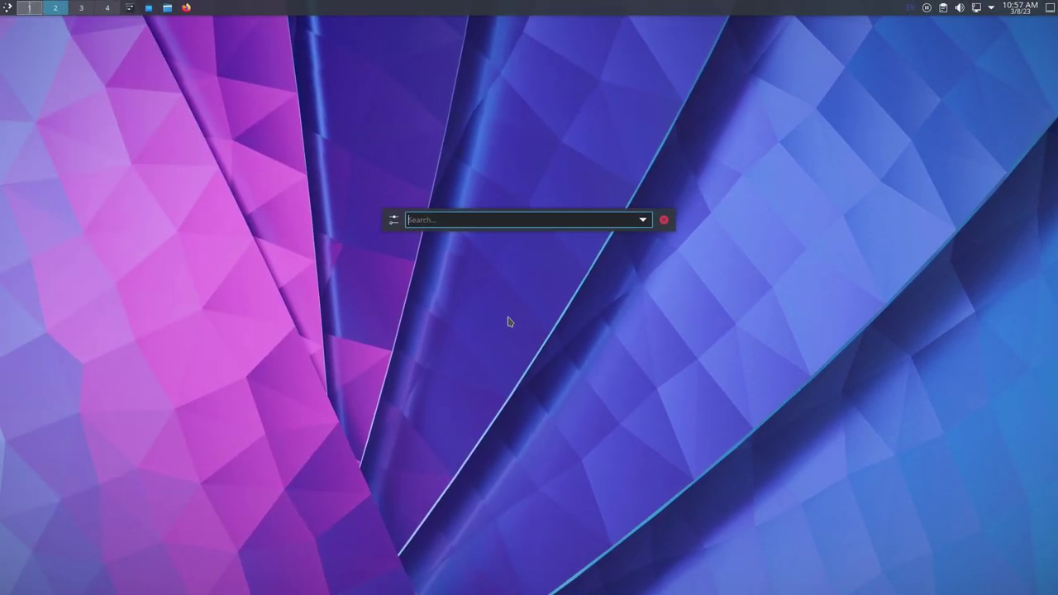
# Launch Firefox from the KRunner search using the query "firefox", and quit it again
pyautogui.write('firefox')
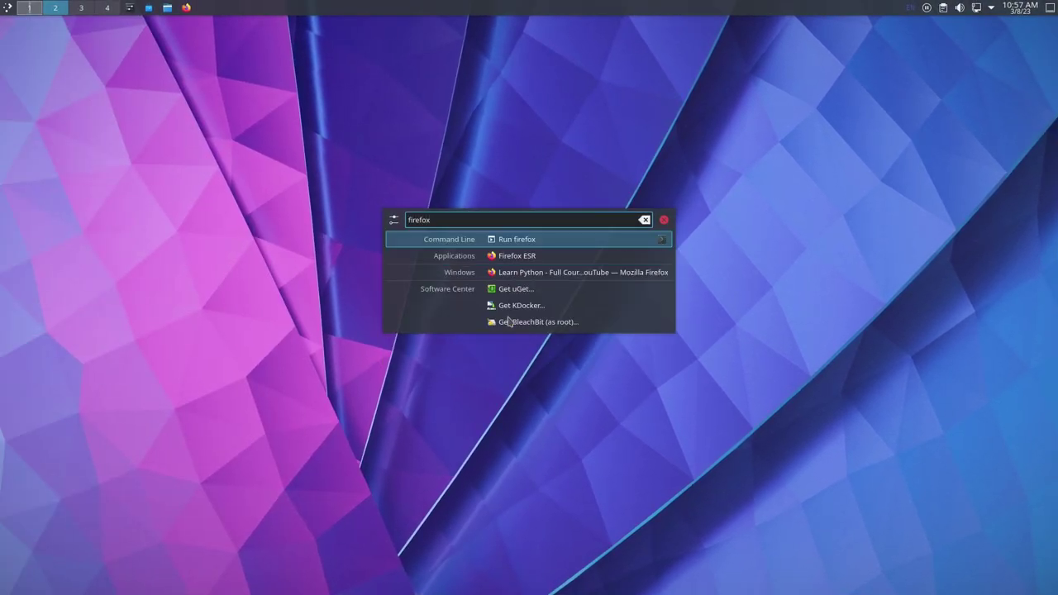
pyautogui.press('Return')
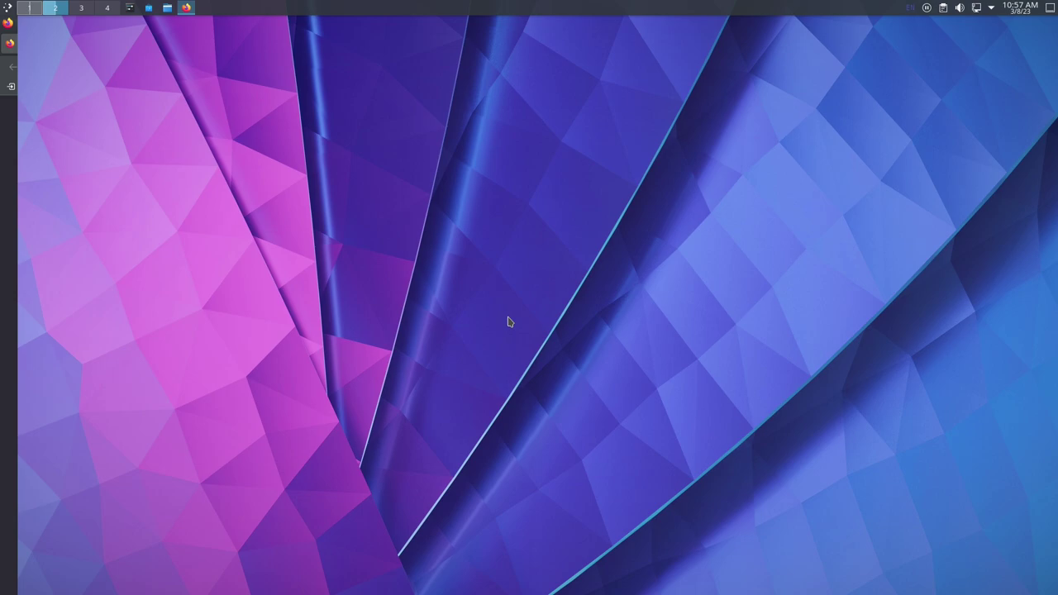
pyautogui.hotkey('ctrl', 'q')
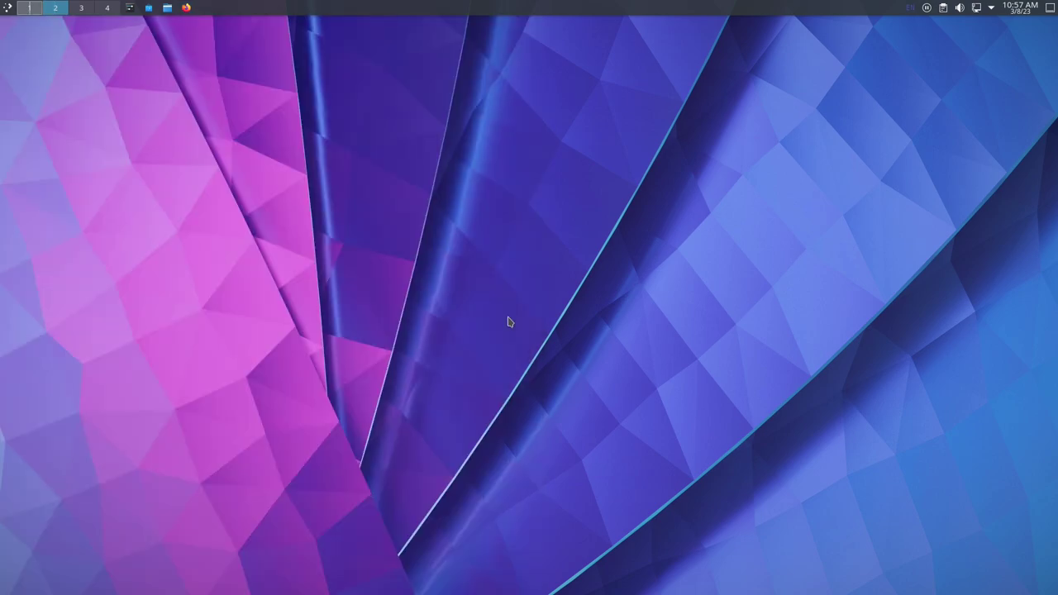
# Reopen the KRunner search and look up "kmail"
pyautogui.hotkey('alt', 'space')
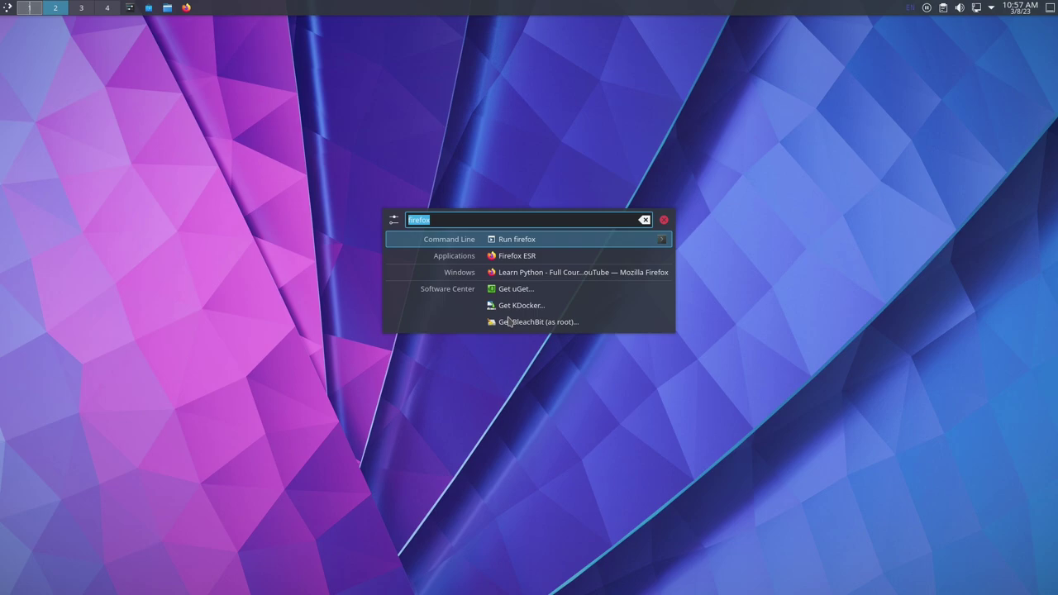
pyautogui.write('kmail')
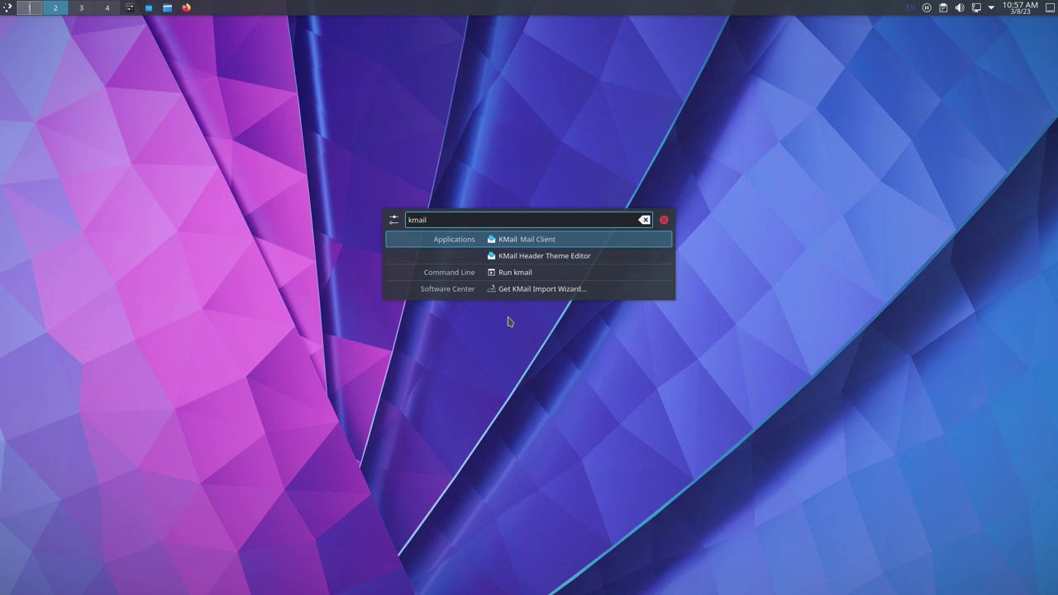
# Try to launch KMail from the KRunner search results, then repeat the launch with the retained "kmail" query
pyautogui.press('Return')
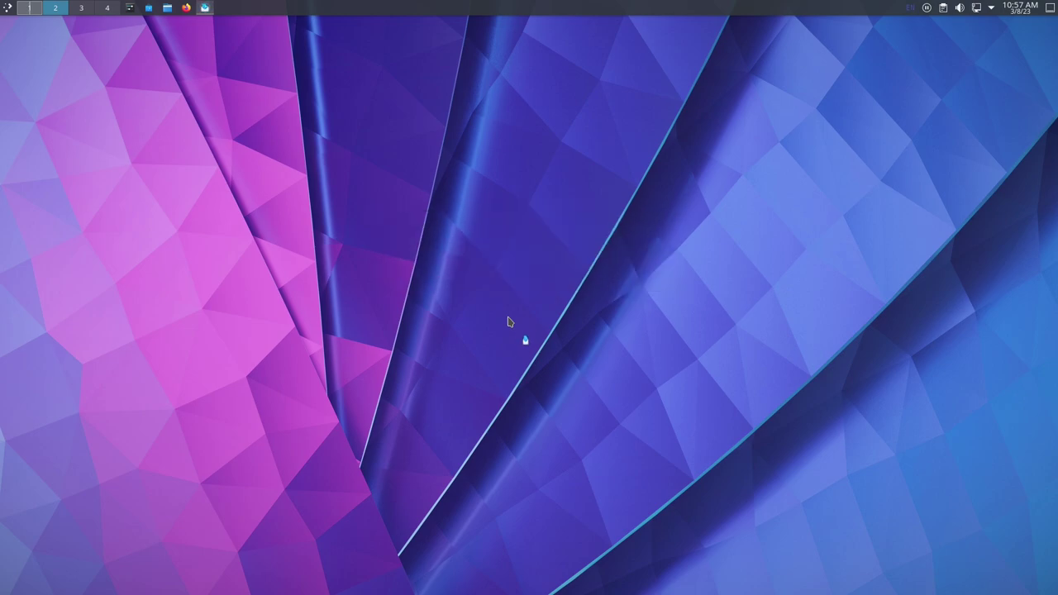
pyautogui.hotkey('alt', 'space')
pyautogui.hotkey('alt', 'space')
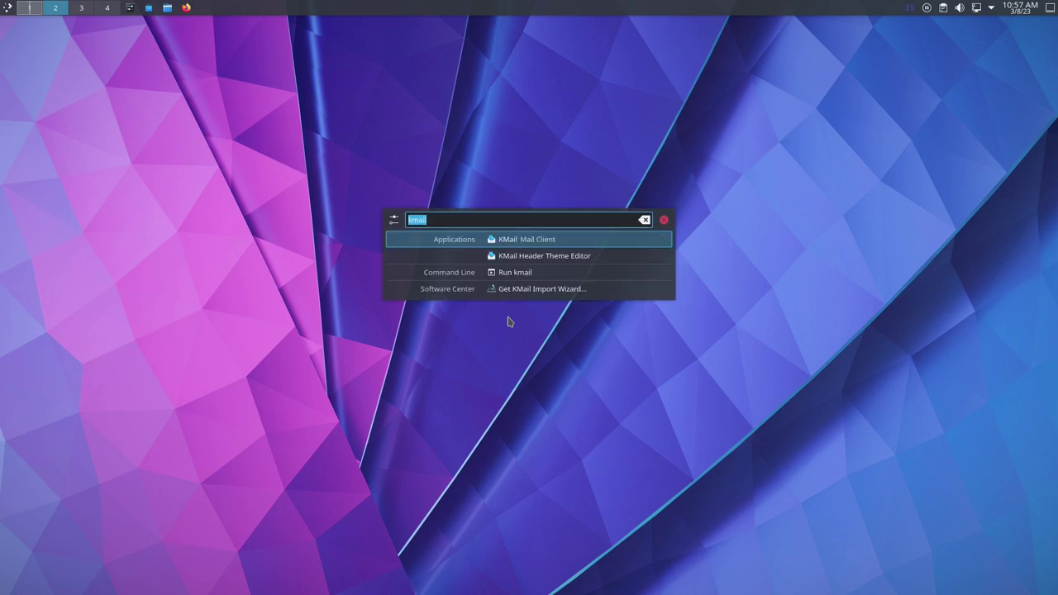
pyautogui.press('Return')
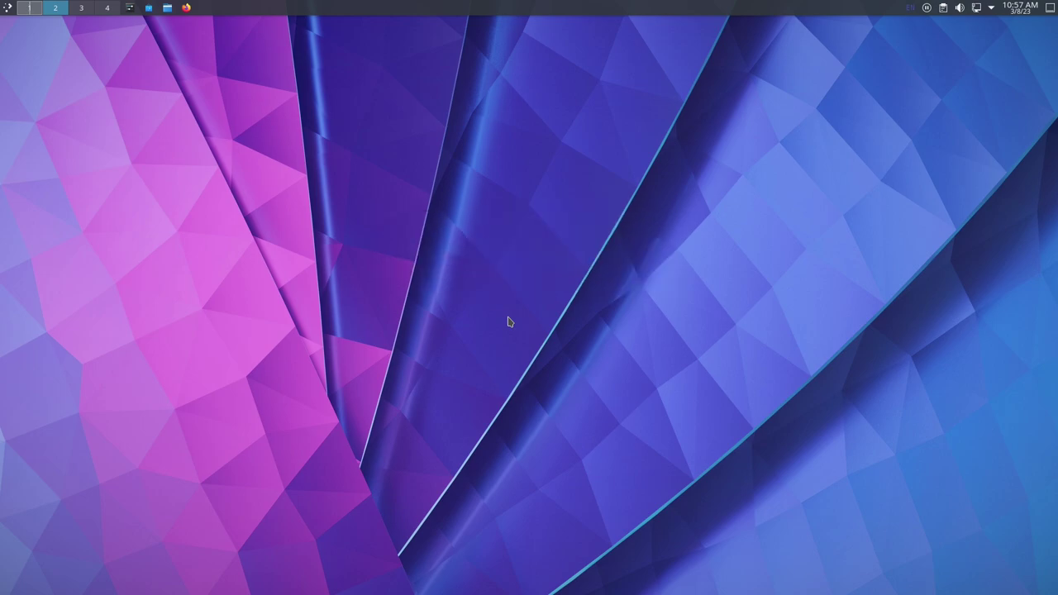
# Open the KRunner configuration from its search bar and look through the list of available plugins
pyautogui.hotkey('alt', 'space')
pyautogui.write('konsole')
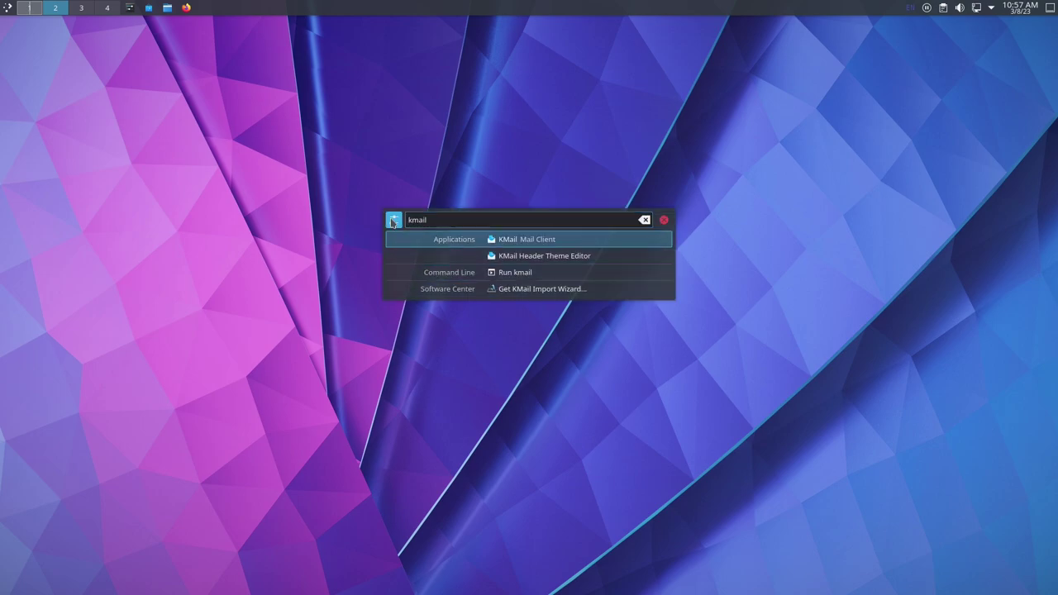
pyautogui.press('Return')
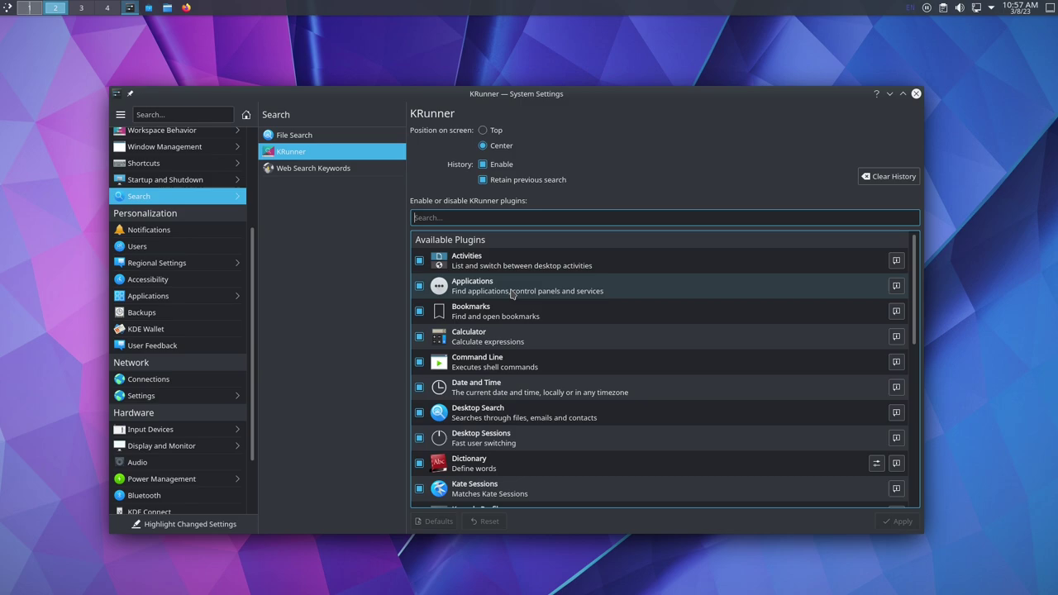
pyautogui.scroll(-3, 496, 281)
pyautogui.scroll(3, 508, 291)
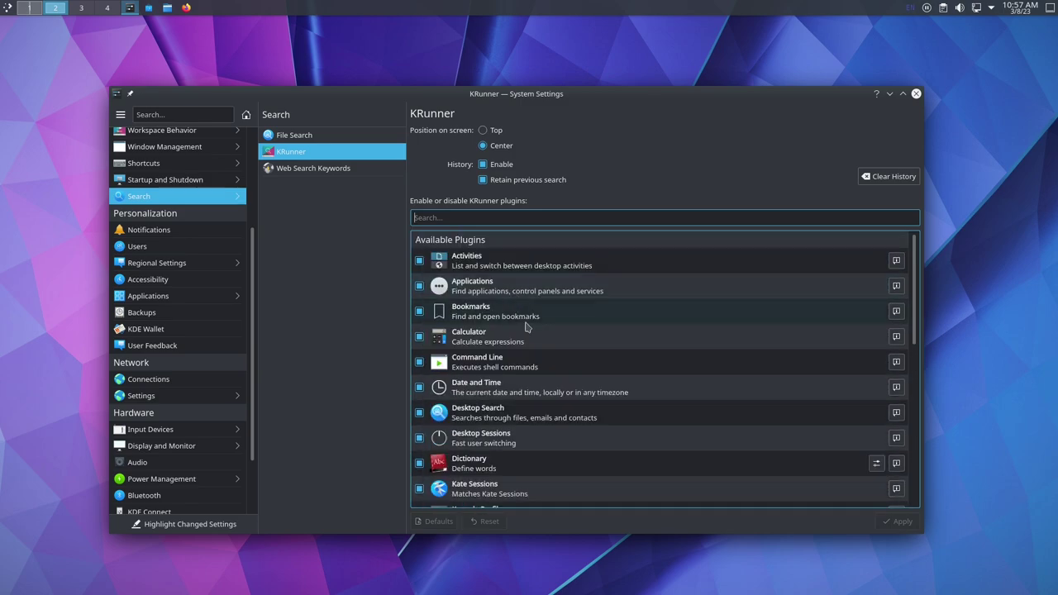
pyautogui.scroll(-2, 524, 313)
pyautogui.scroll(-4, 523, 313)
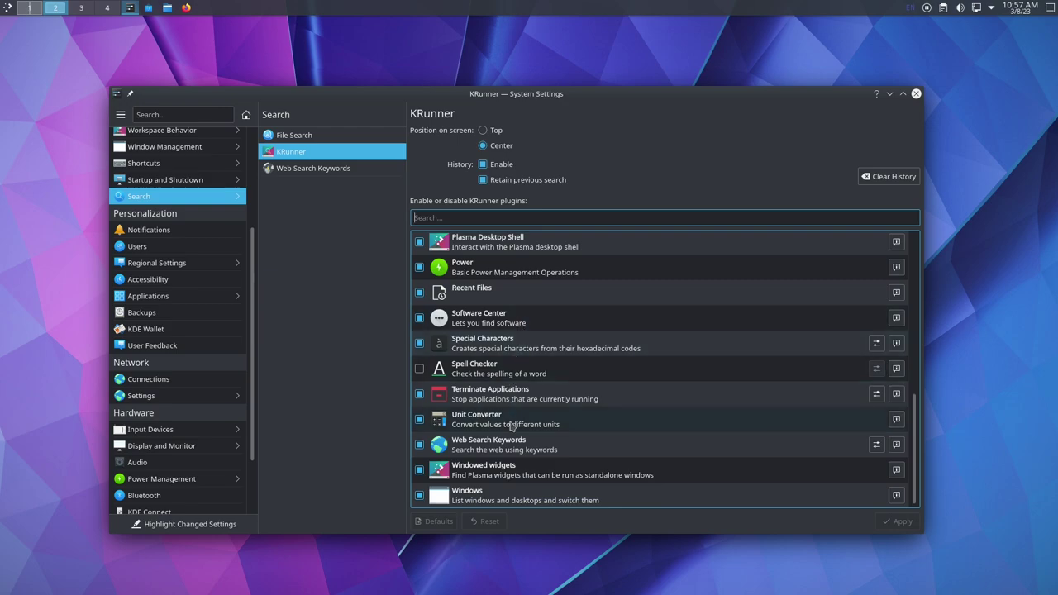
# View the About information of the Web Search Keywords plugin and close it
pyautogui.click(896, 444)
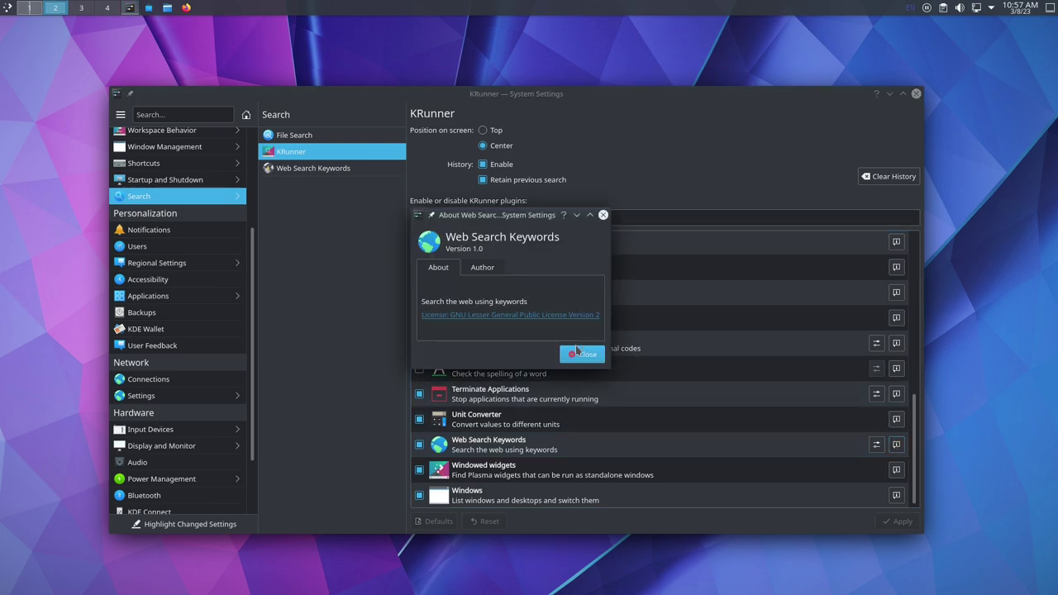
pyautogui.click(579, 353)
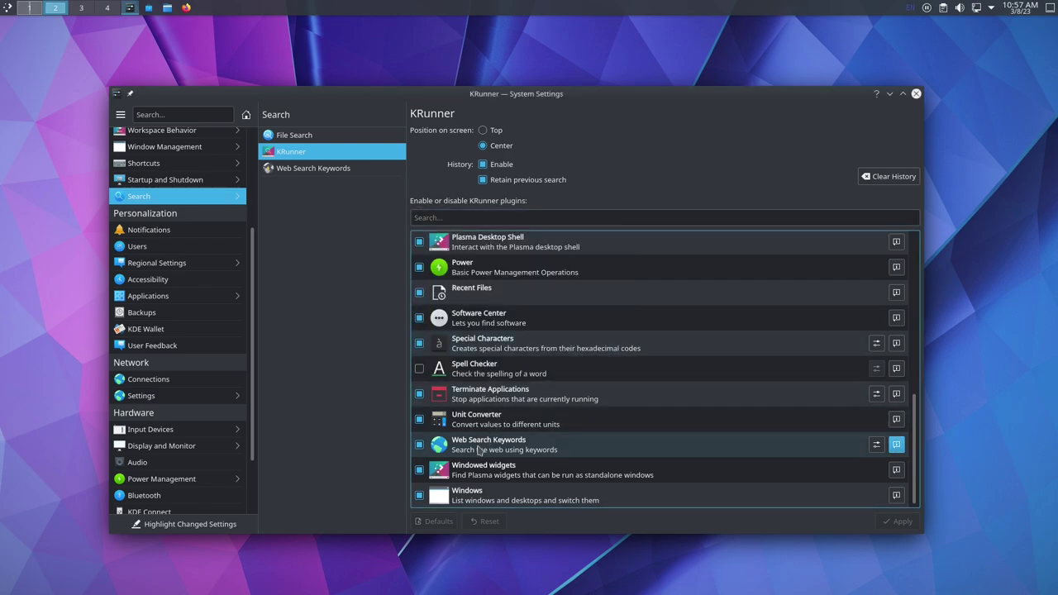
# Open the configuration of the Web Search Keywords plugin and browse its keyword list to the Google entries
pyautogui.click(457, 446)
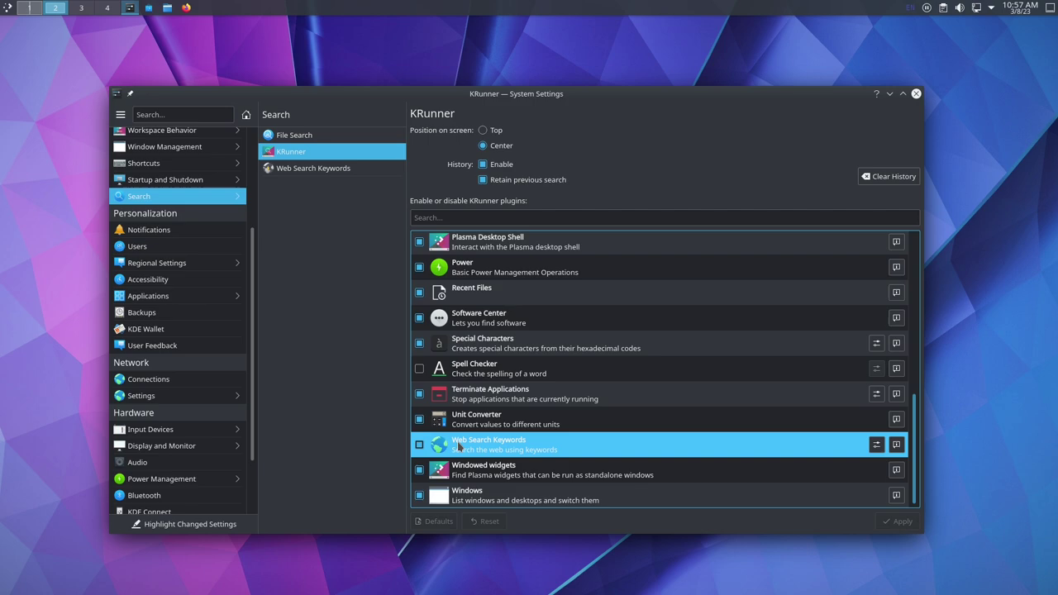
pyautogui.click(872, 444)
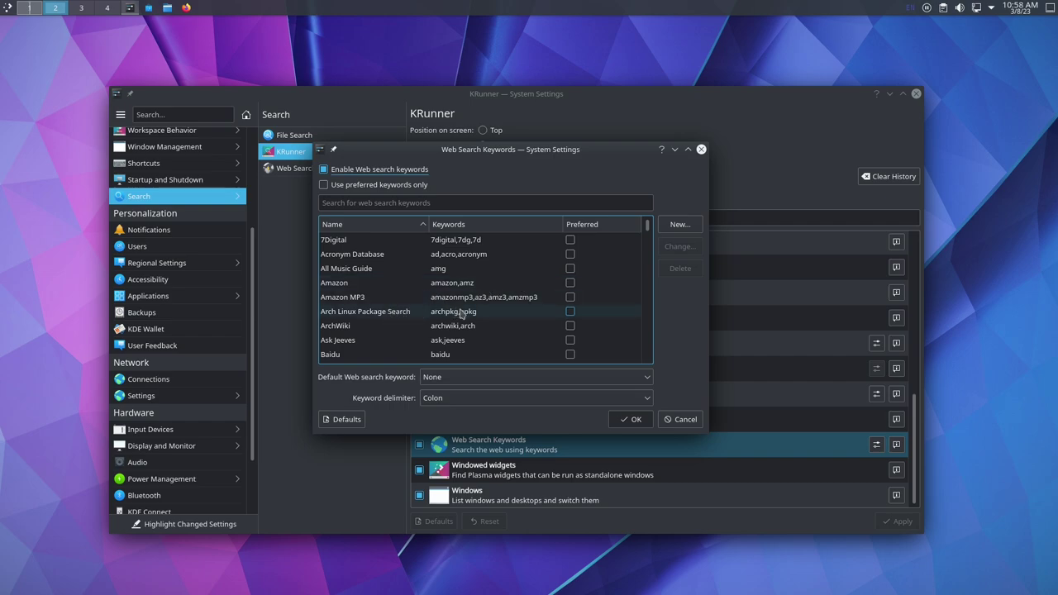
pyautogui.scroll(-8, 461, 314)
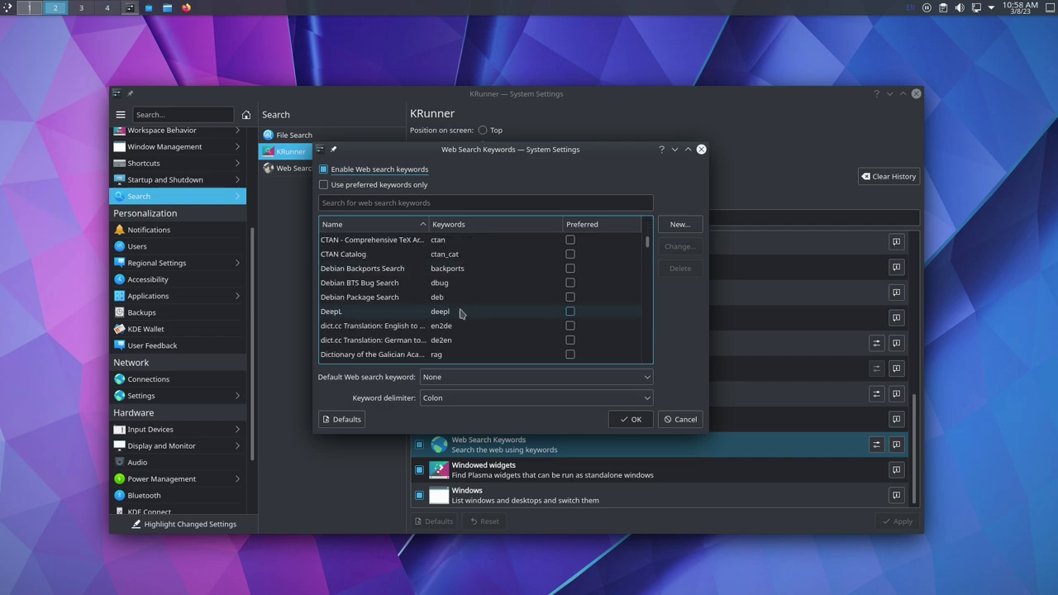
pyautogui.scroll(-5, 460, 314)
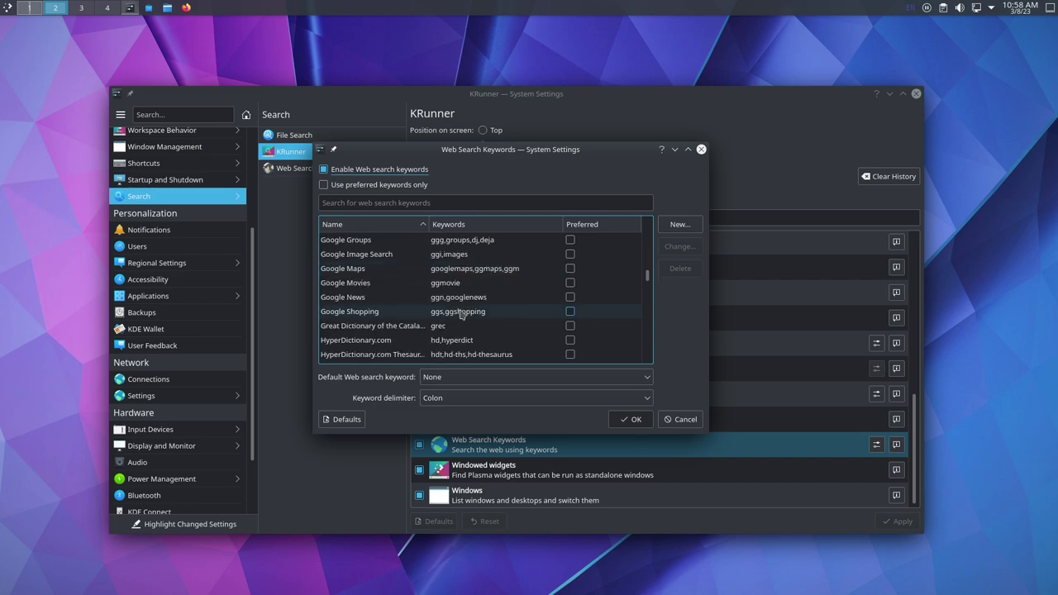
pyautogui.scroll(2, 428, 269)
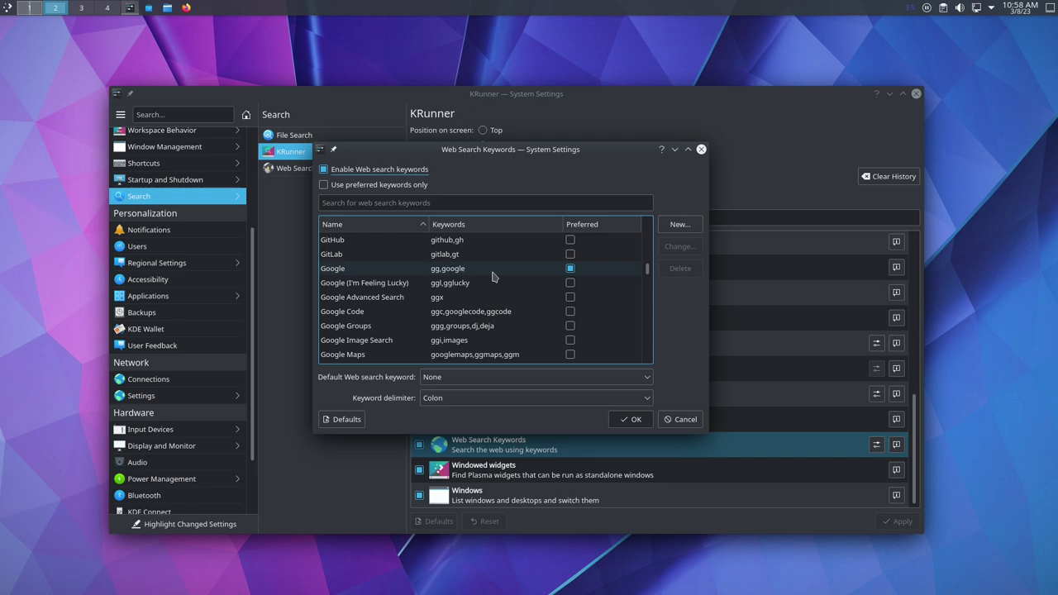
# Inspect the Google entry with the keywords gg,google and accept the Web Search Keywords dialog
pyautogui.rightClick(453, 273)
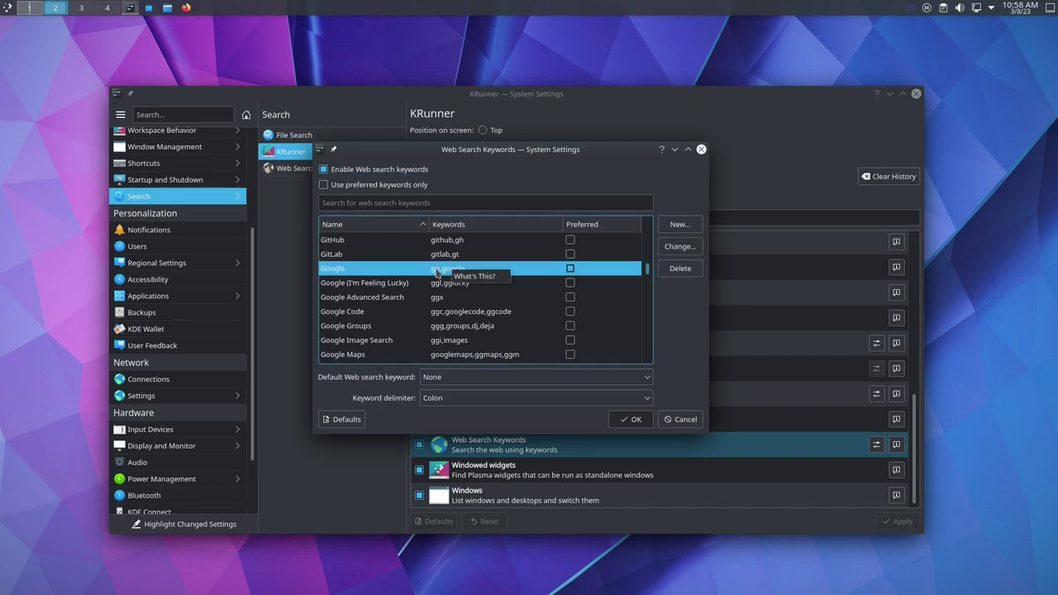
pyautogui.click(437, 274)
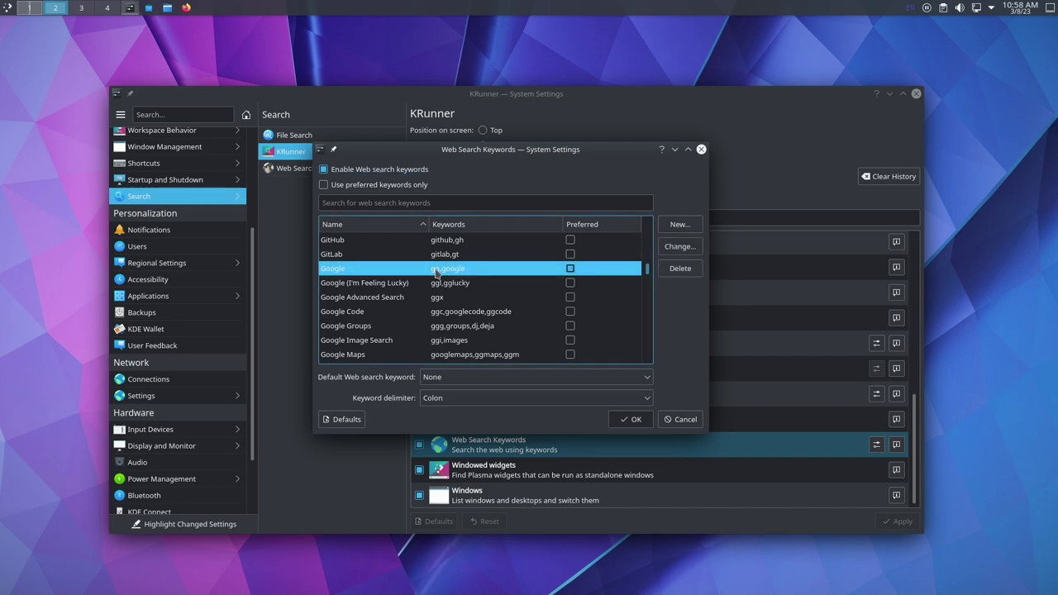
pyautogui.click(569, 270)
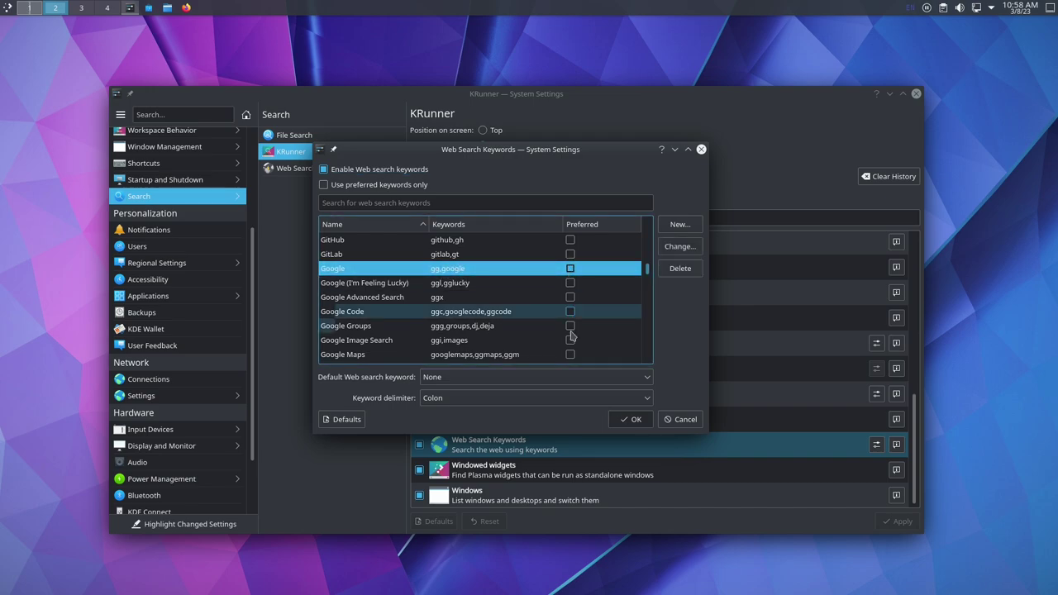
pyautogui.click(632, 419)
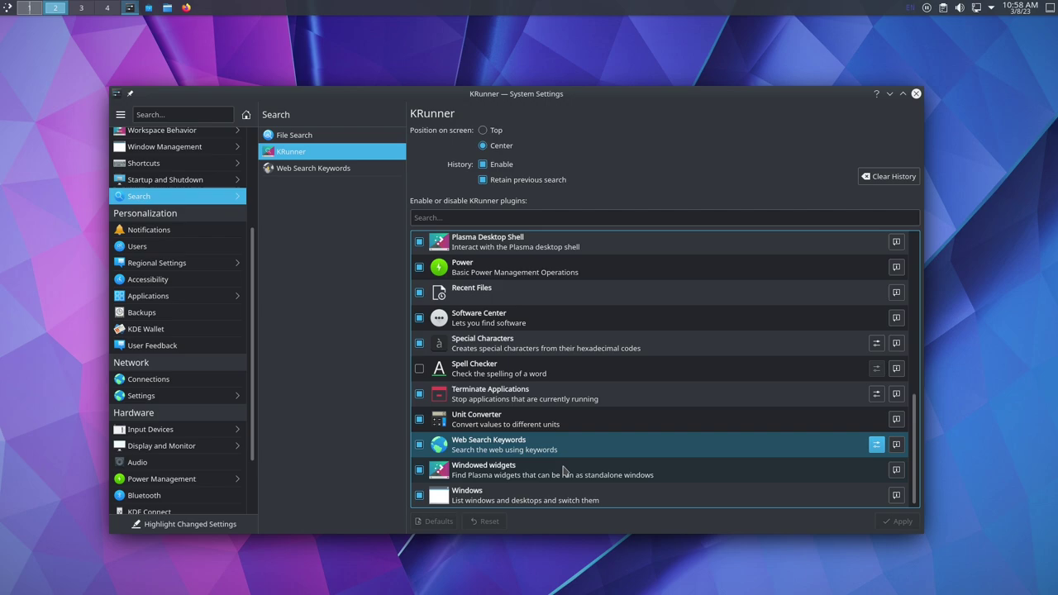
# Switch to the open Firefox window with the Learn Python video through a KRunner search for "firefox", and return to virtual desktop 2
pyautogui.hotkey('alt', 'space')
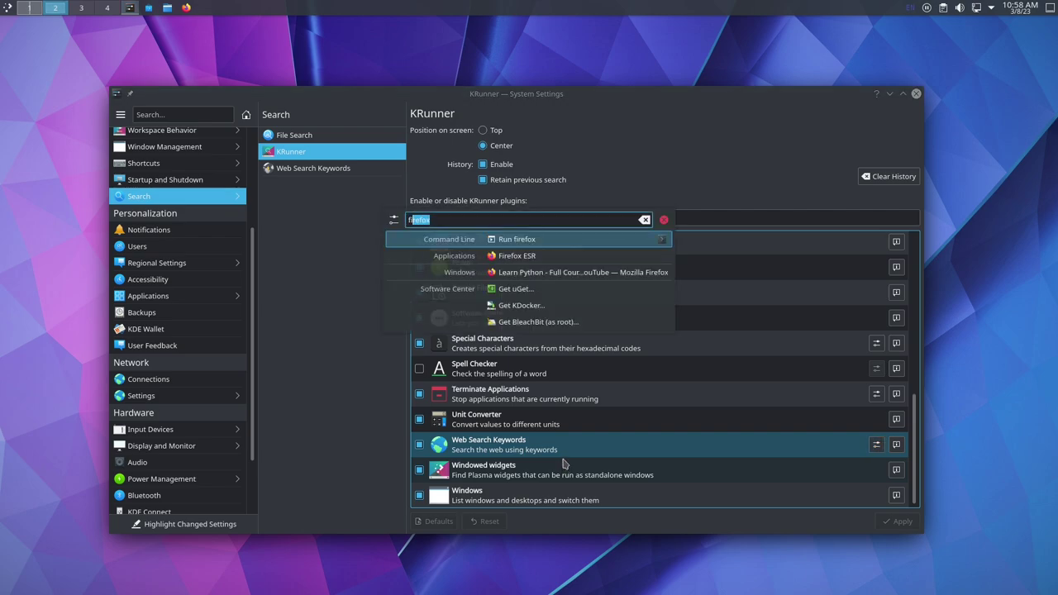
pyautogui.click(556, 274)
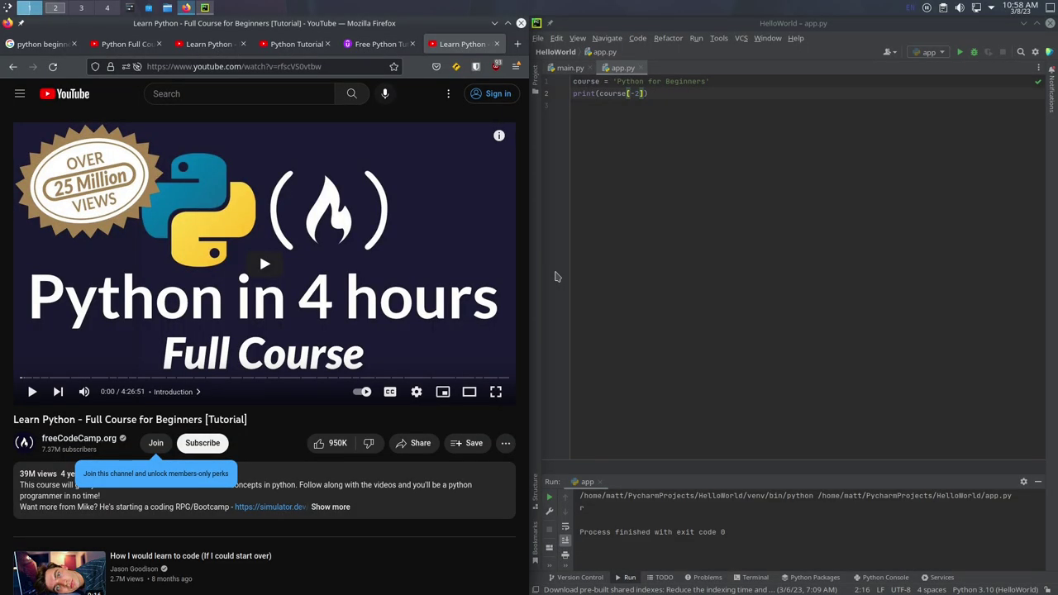
pyautogui.hotkey('alt', 'space')
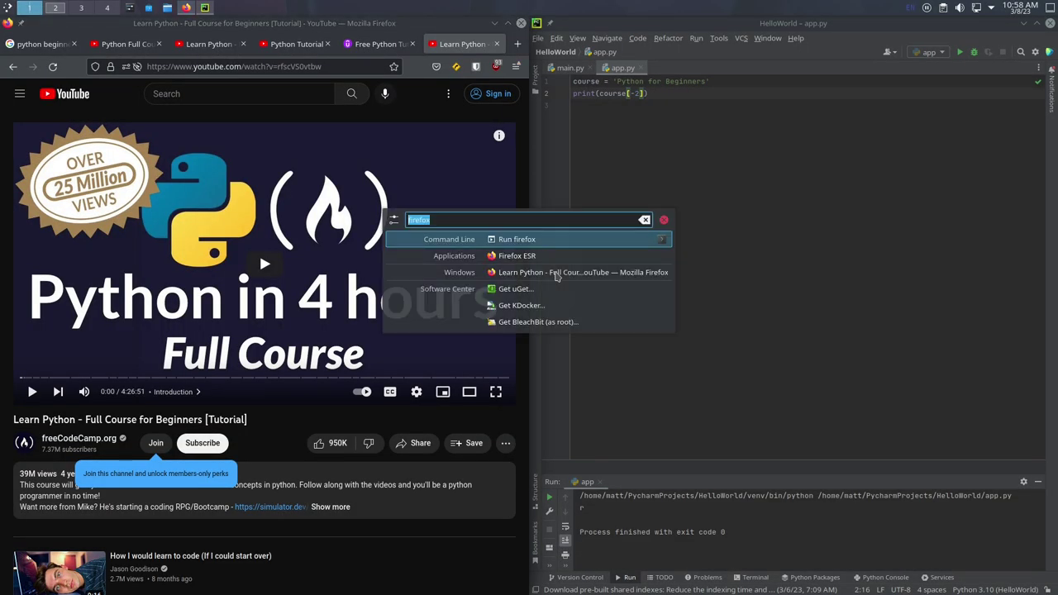
pyautogui.press('Escape')
pyautogui.hotkey('ctrl', 'F2')
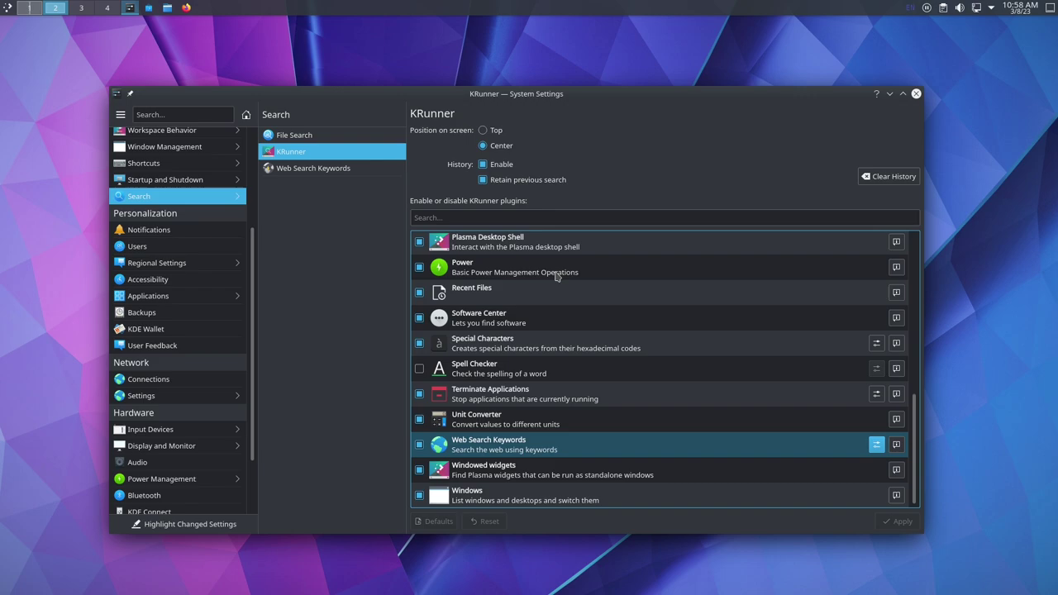
# Search KRunner for "settings" and step through the application and System Settings results
pyautogui.hotkey('alt', 'space')
pyautogui.write('settings')
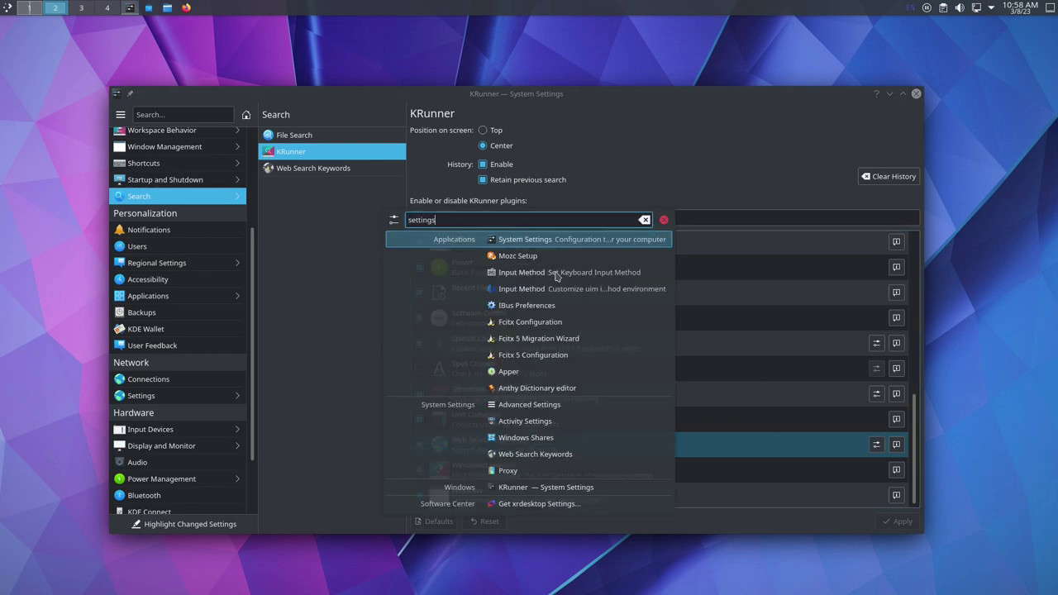
pyautogui.press('Down')
pyautogui.press('Down')
pyautogui.press('Down')
pyautogui.press('Down')
pyautogui.press('Down')
pyautogui.press('Down')
pyautogui.press('Down')
pyautogui.press('Down')
pyautogui.press('Down')
pyautogui.press('Down')
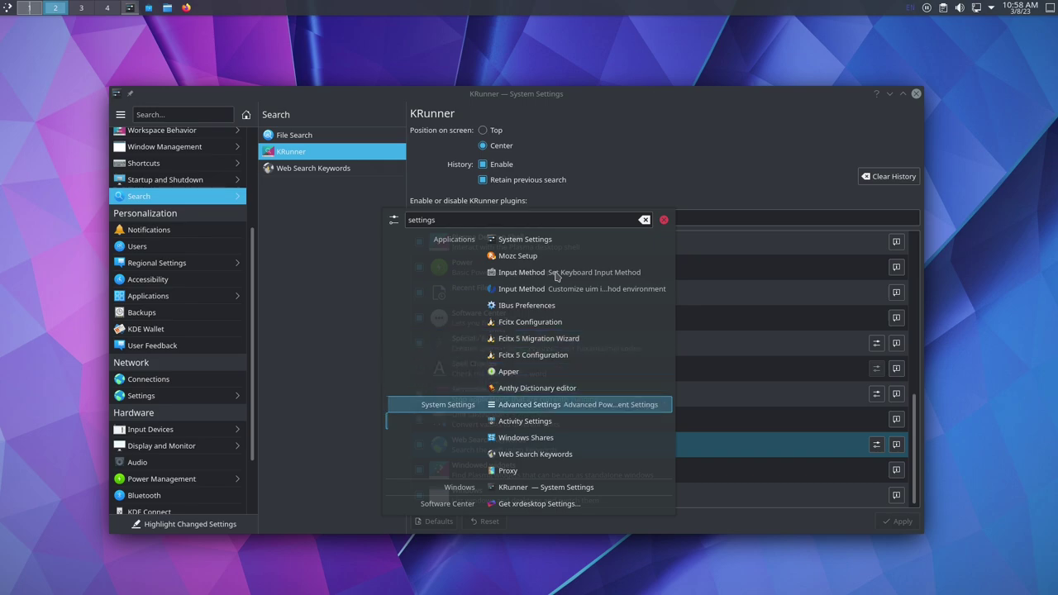
pyautogui.press('Down')
pyautogui.press('Down')
pyautogui.press('Down')
pyautogui.press('Down')
pyautogui.press('Up')
pyautogui.press('Up')
pyautogui.press('Up')
pyautogui.press('Up')
pyautogui.press('Up')
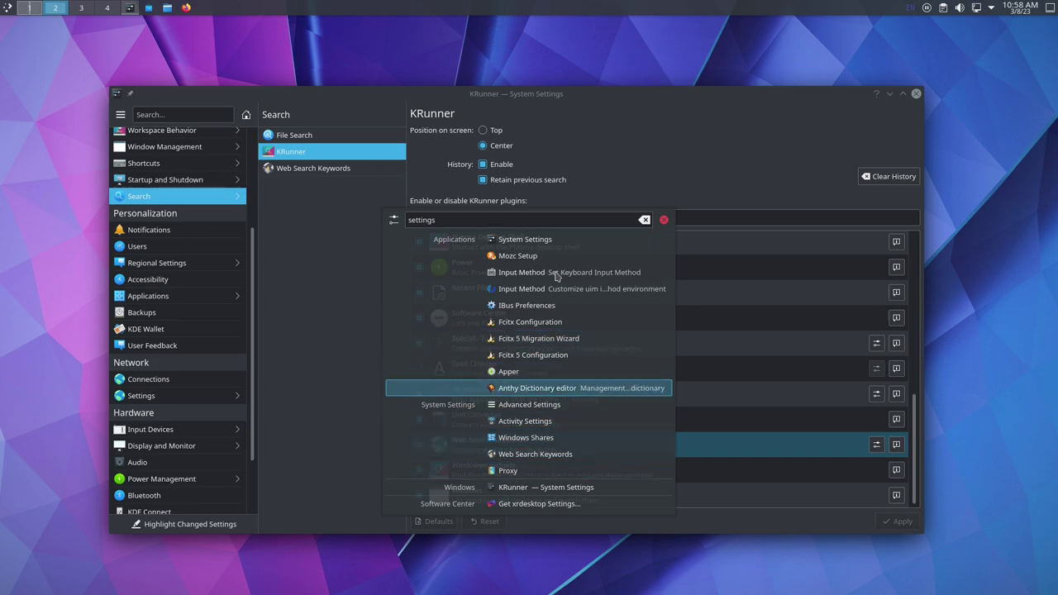
# Clear the "settings" query from the KRunner search
pyautogui.press('BackSpace')
pyautogui.press('BackSpace')
pyautogui.press('BackSpace')
pyautogui.press('BackSpace')
pyautogui.press('BackSpace')
pyautogui.press('BackSpace')
pyautogui.press('BackSpace')
pyautogui.press('BackSpace')
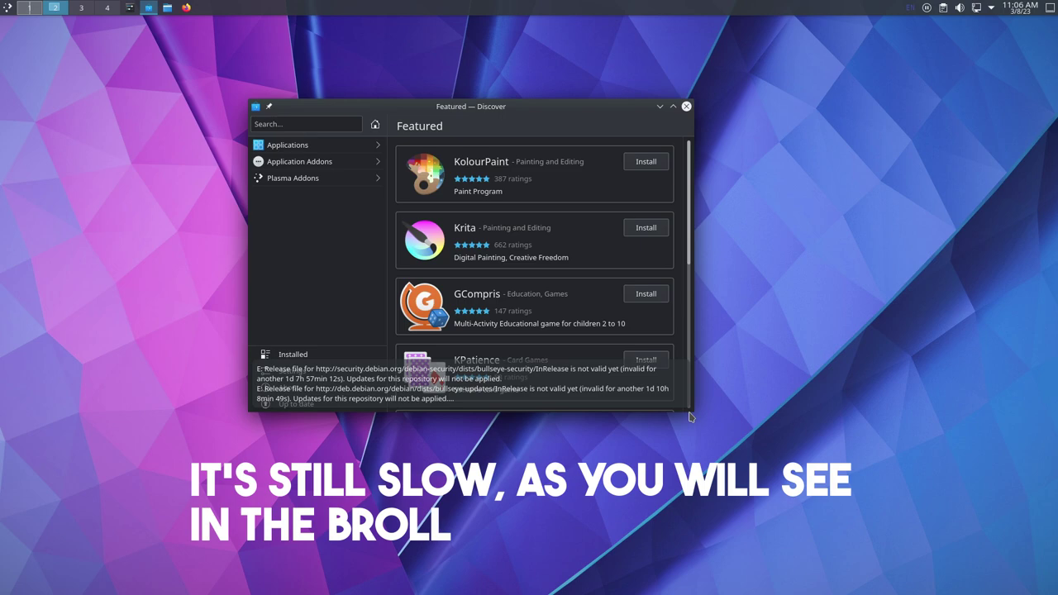
# Switch to Discover, enlarge its window, and browse the Featured applications
pyautogui.moveTo(695, 415); pyautogui.dragTo(940, 536)
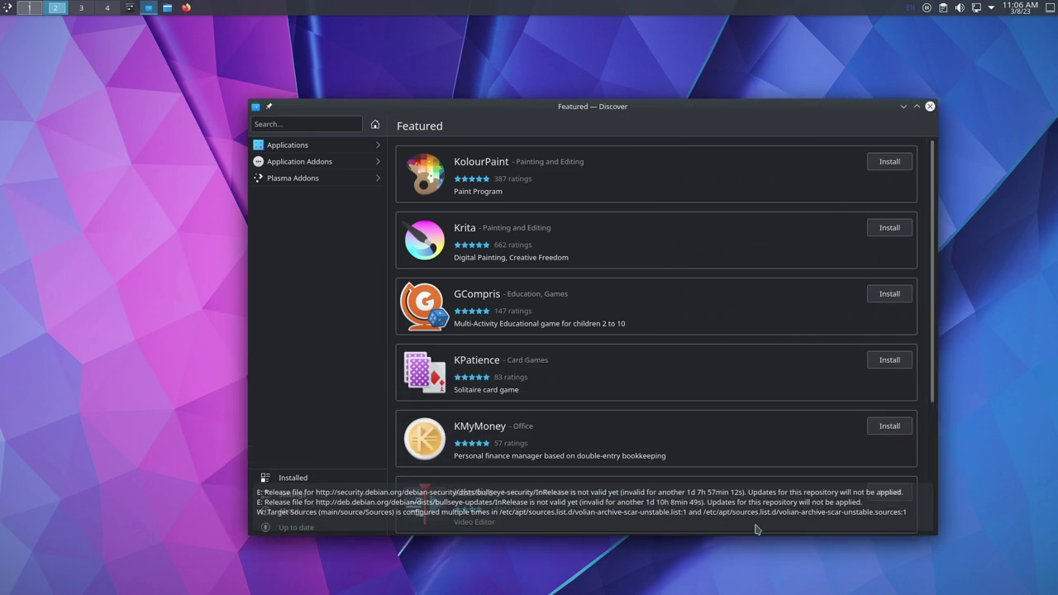
pyautogui.scroll(-3, 521, 417)
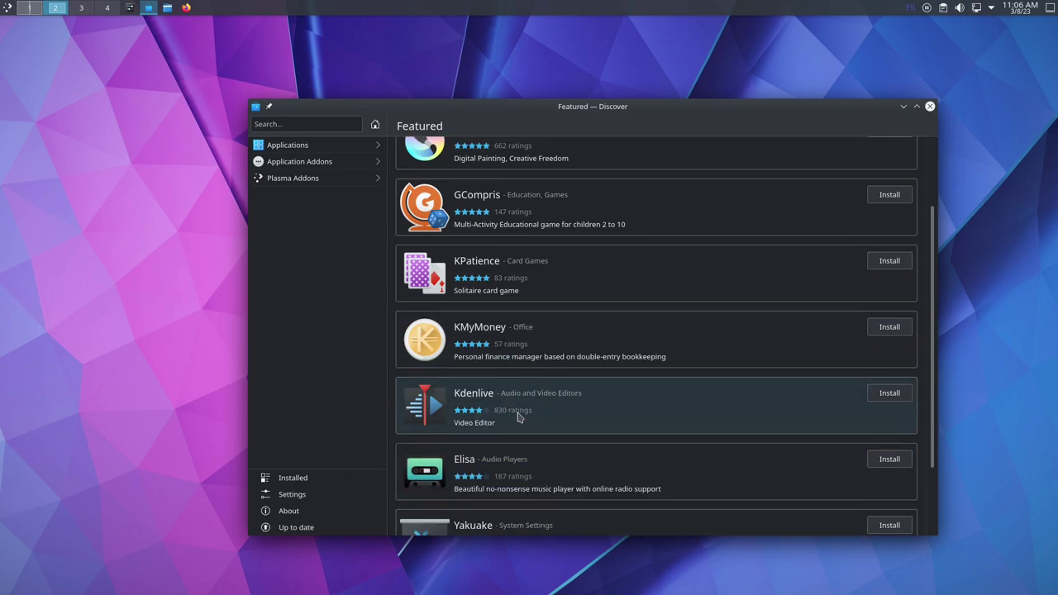
pyautogui.scroll(3, 519, 417)
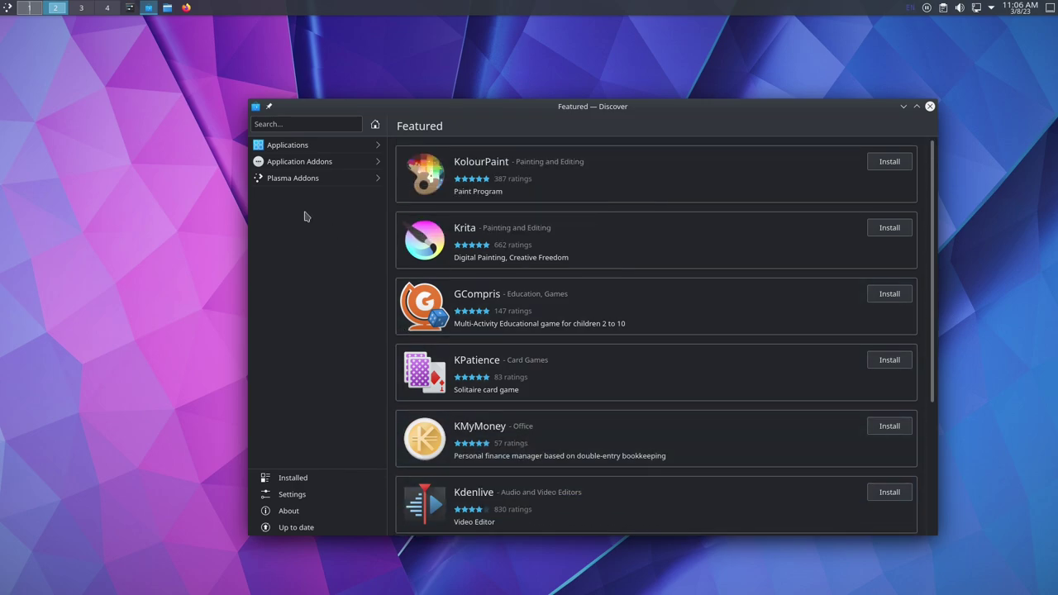
# Search the Discover software catalogue for "system montior"
pyautogui.click(286, 122)
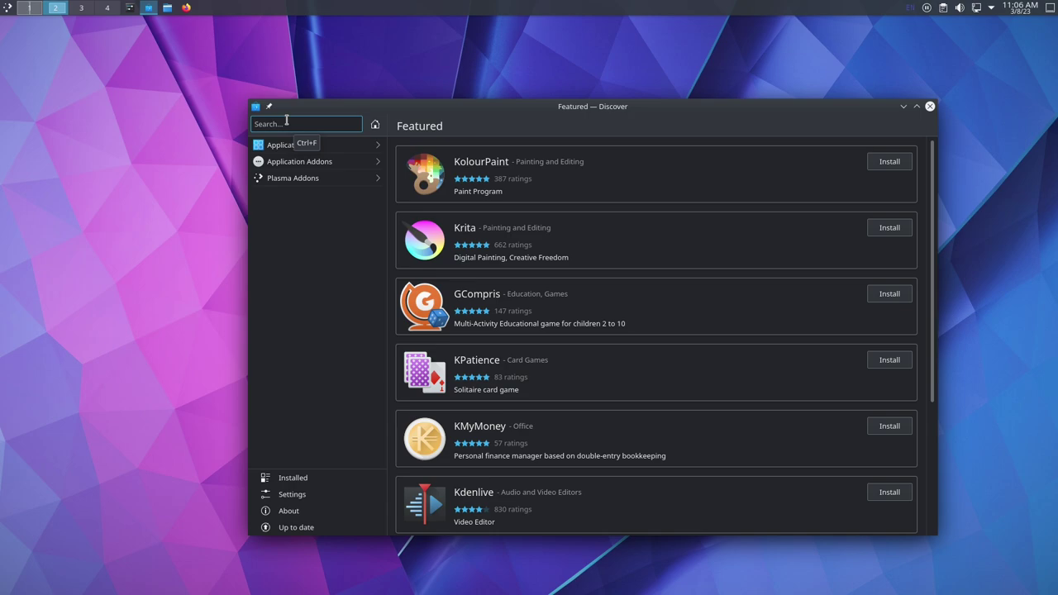
pyautogui.write('s')
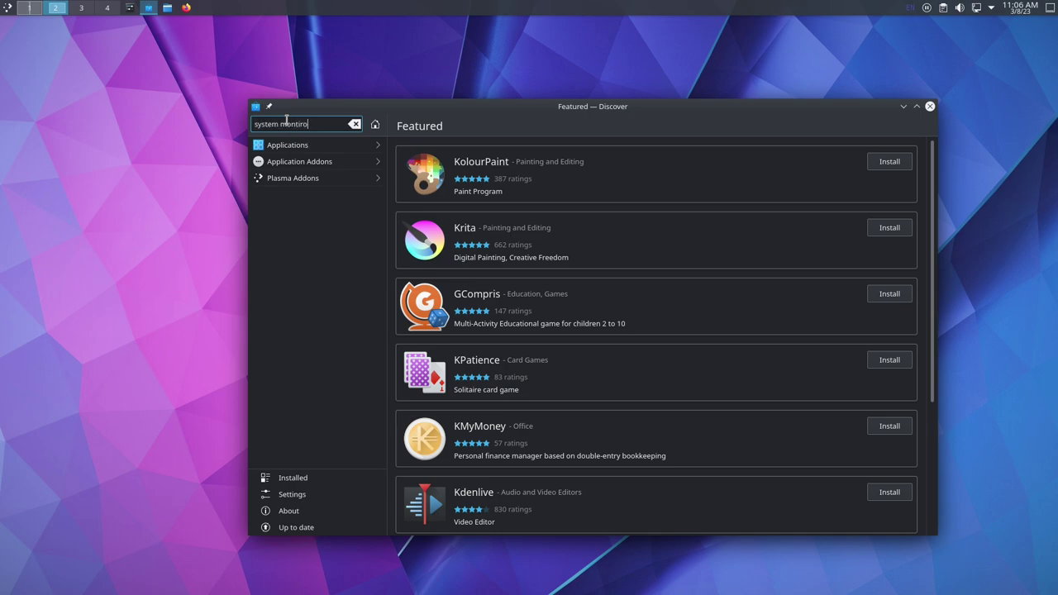
pyautogui.write('ystem montiors')
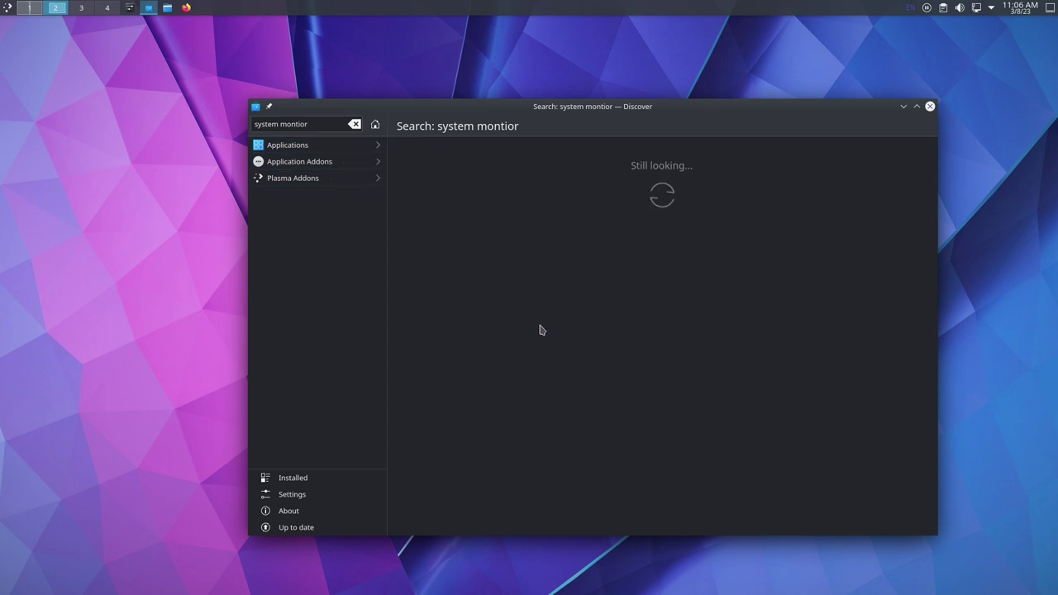
# Return to the Featured page to search for "arc theme", and open the Plasma Addons category list
pyautogui.click(374, 124)
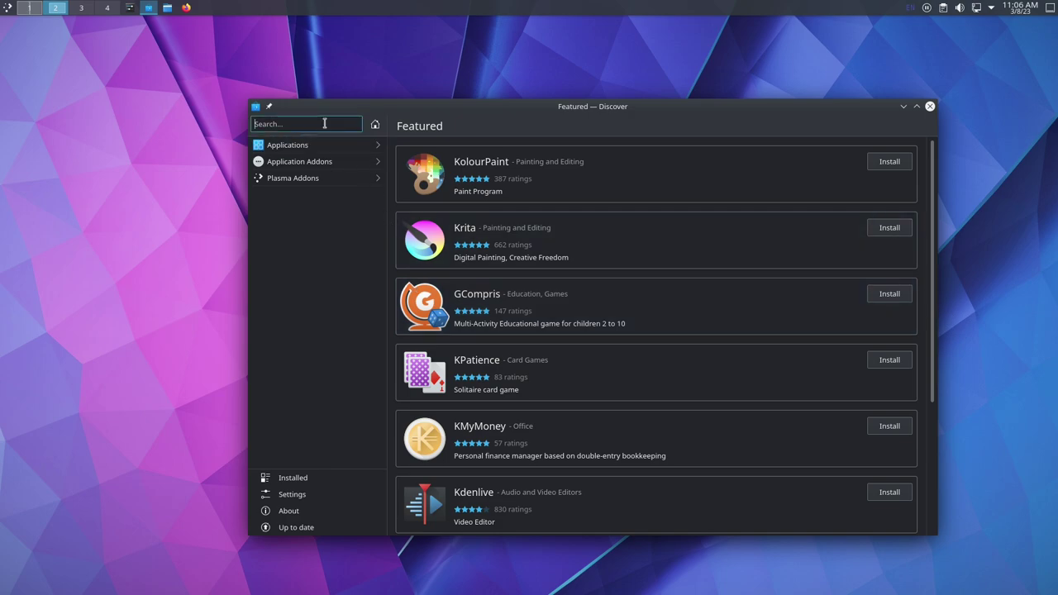
pyautogui.write('arc theme')
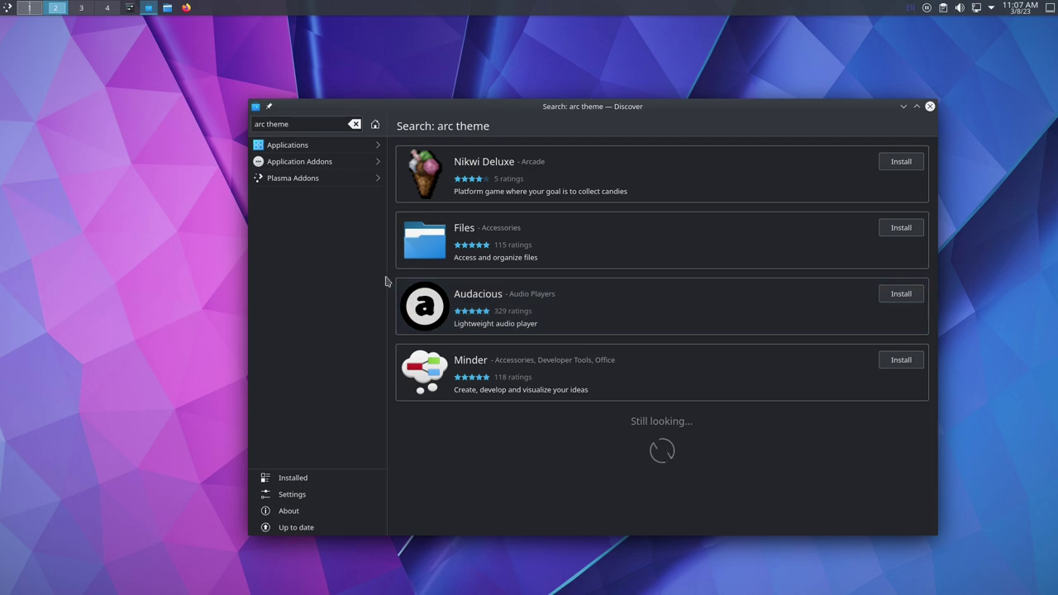
pyautogui.click(322, 181)
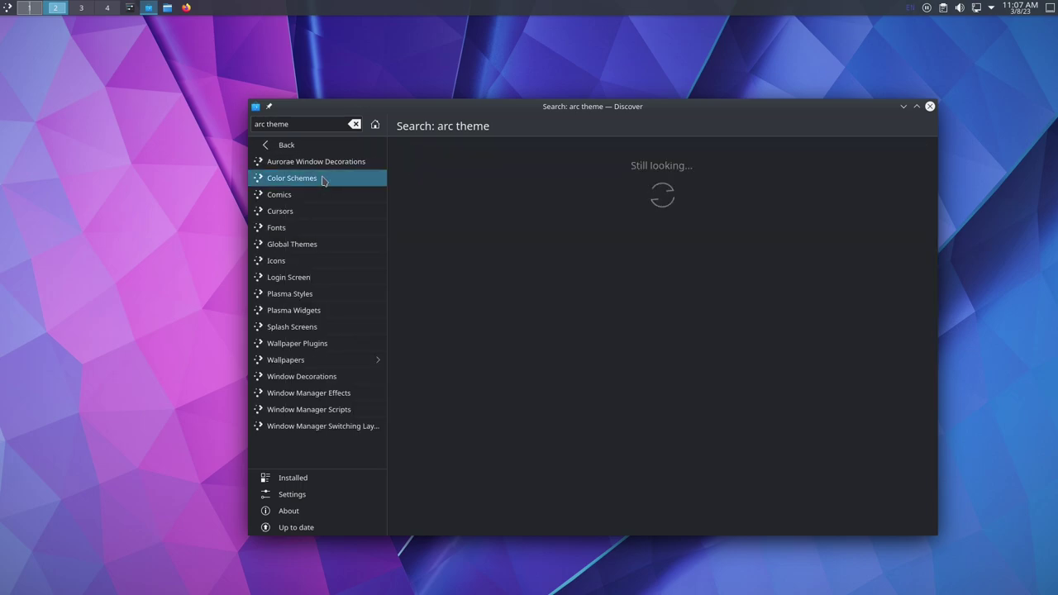
# Select the Global Themes category in Discover, and launch Geany through KRunner
pyautogui.click(332, 244)
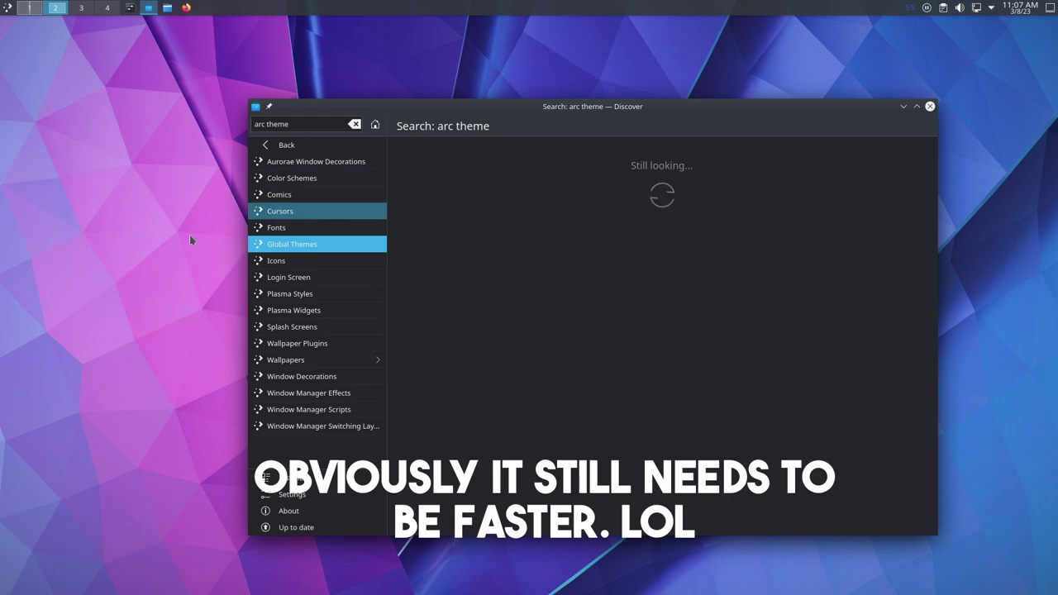
pyautogui.hotkey('alt', 'space')
pyautogui.write('geany')
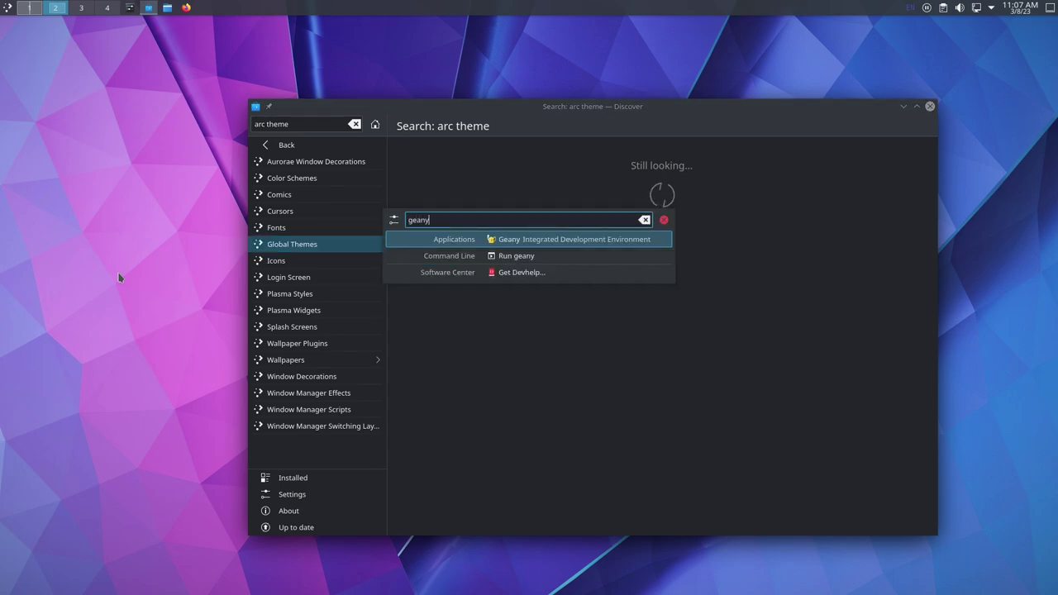
pyautogui.press('Return')
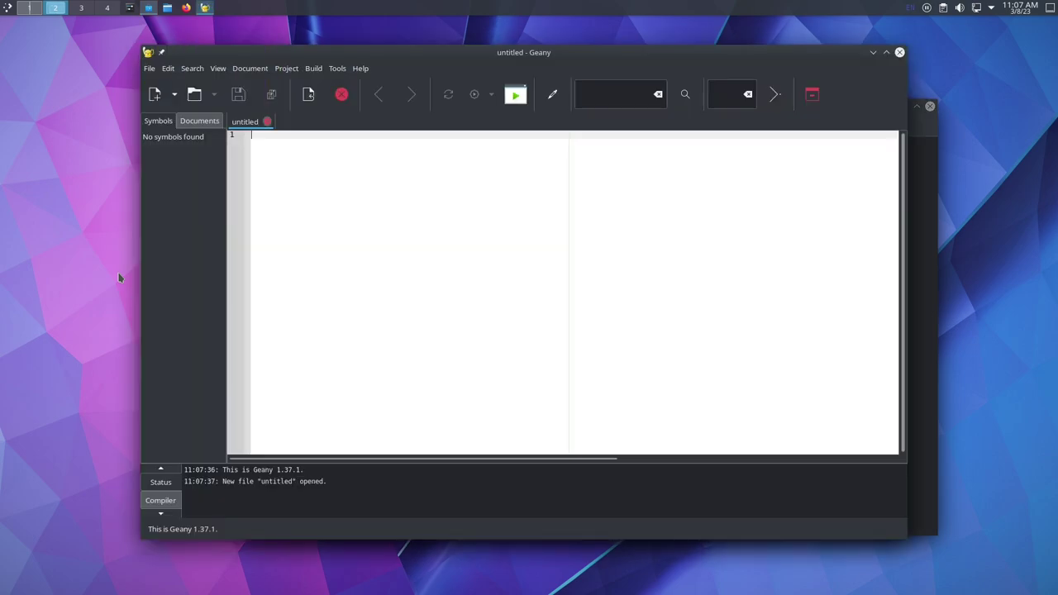
# Write "Why is this taking so damn long?" in the untitled Geany file, and close the editor without saving
pyautogui.write('W')
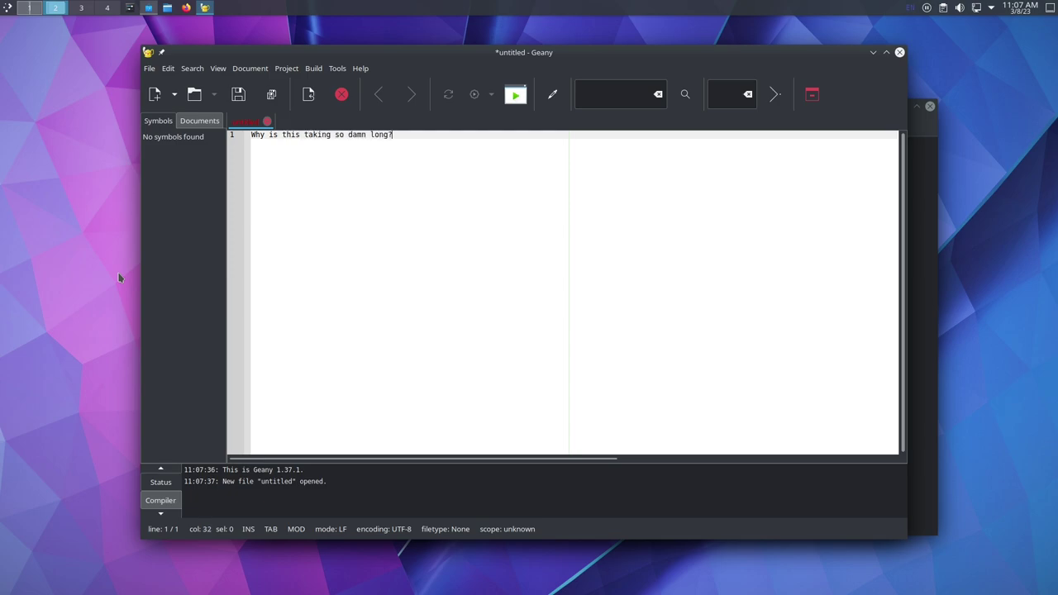
pyautogui.click(900, 52)
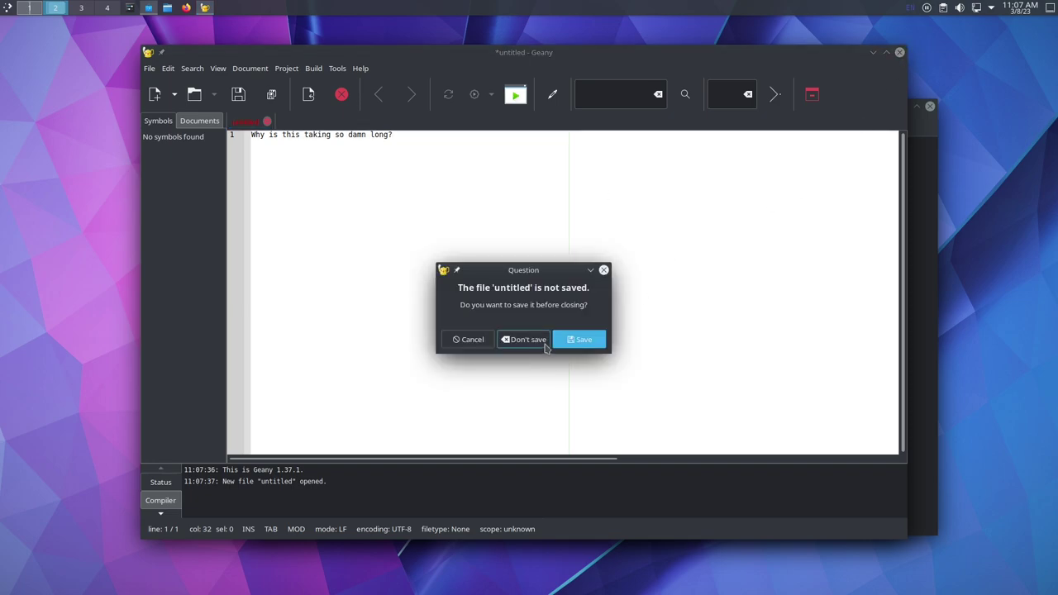
pyautogui.click(533, 343)
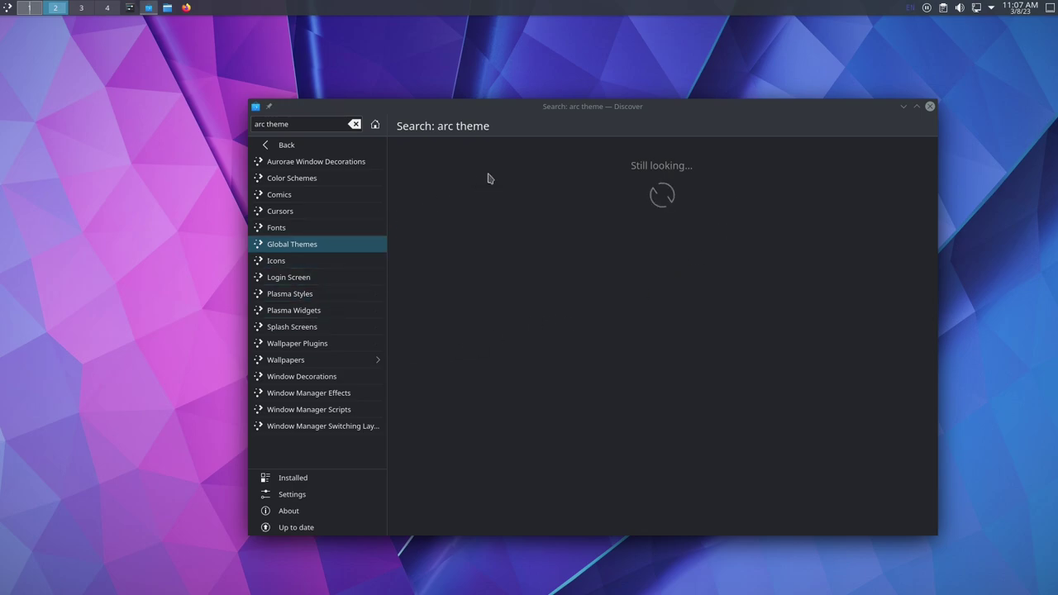
# Show the Global Themes category in Discover, and reposition its window on the desktop
pyautogui.click(331, 244)
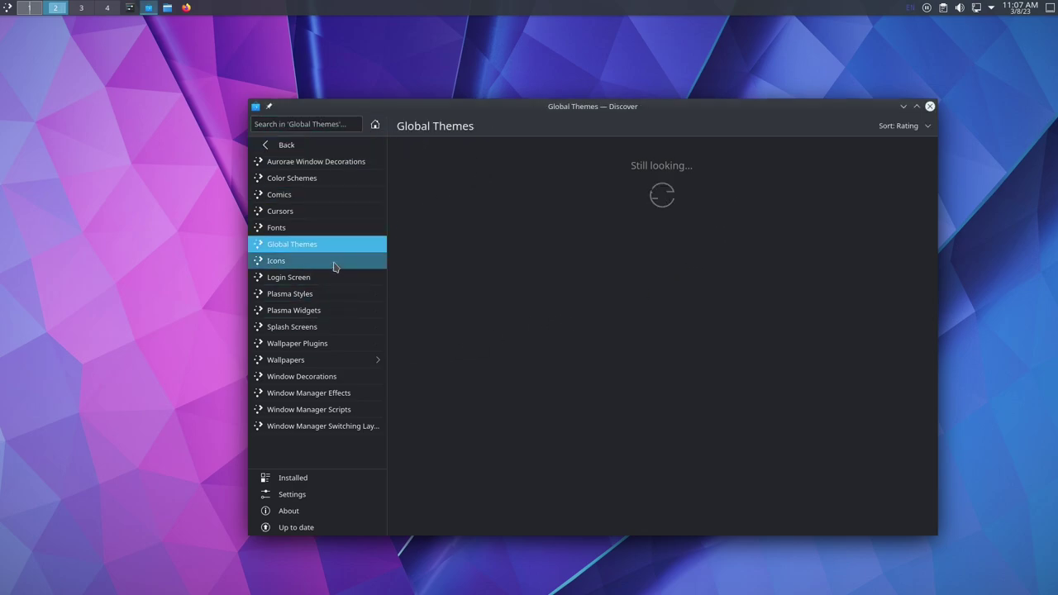
pyautogui.click(304, 229)
pyautogui.click(306, 246)
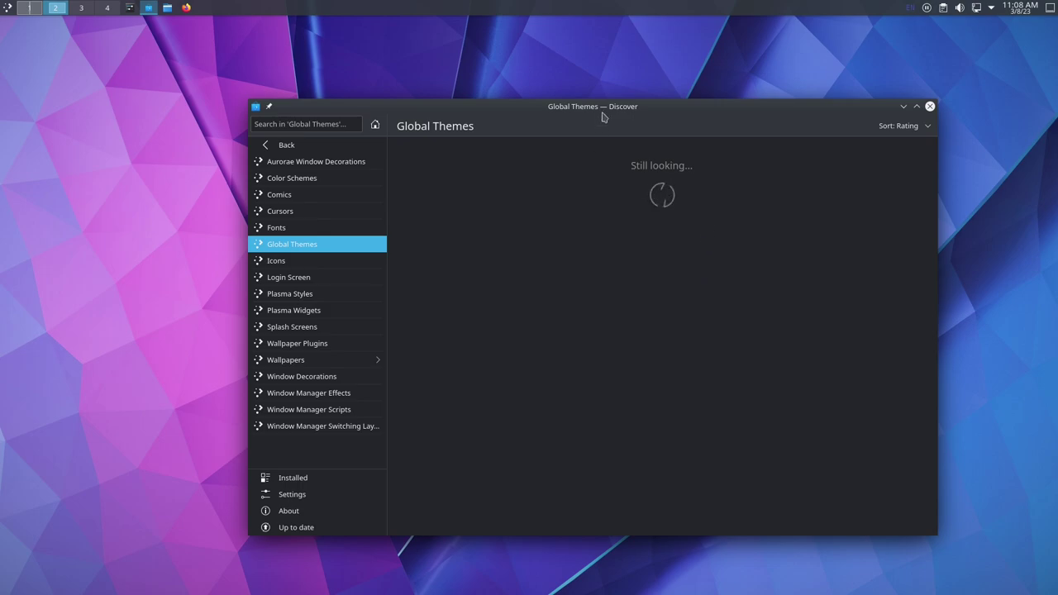
pyautogui.moveTo(602, 113); pyautogui.dragTo(516, 108)
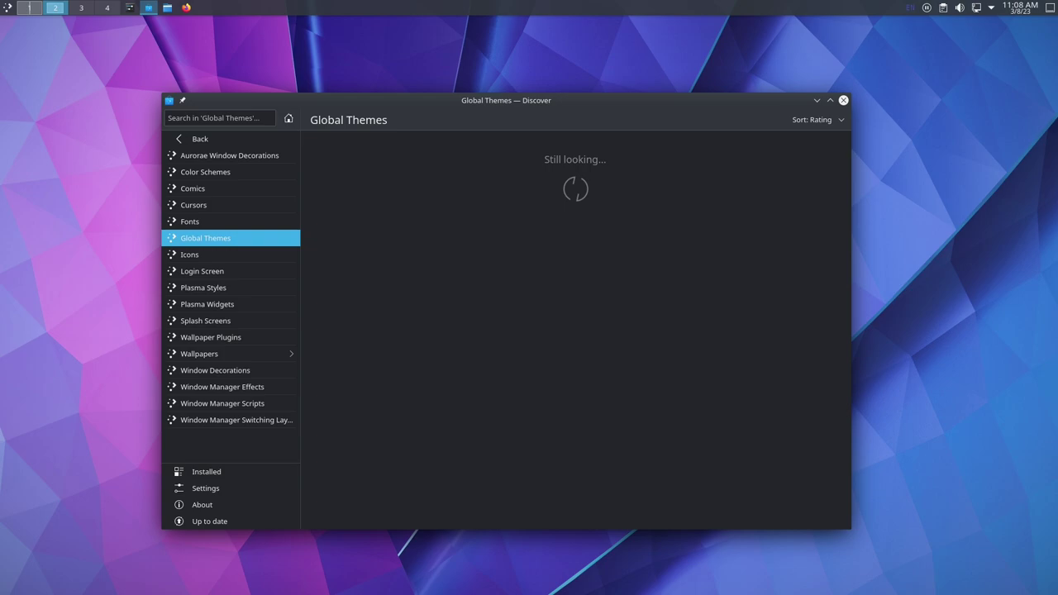
# Return to the Featured page, and view KolourPaint's details and enlarged screenshot in a widened Discover window
pyautogui.click(222, 140)
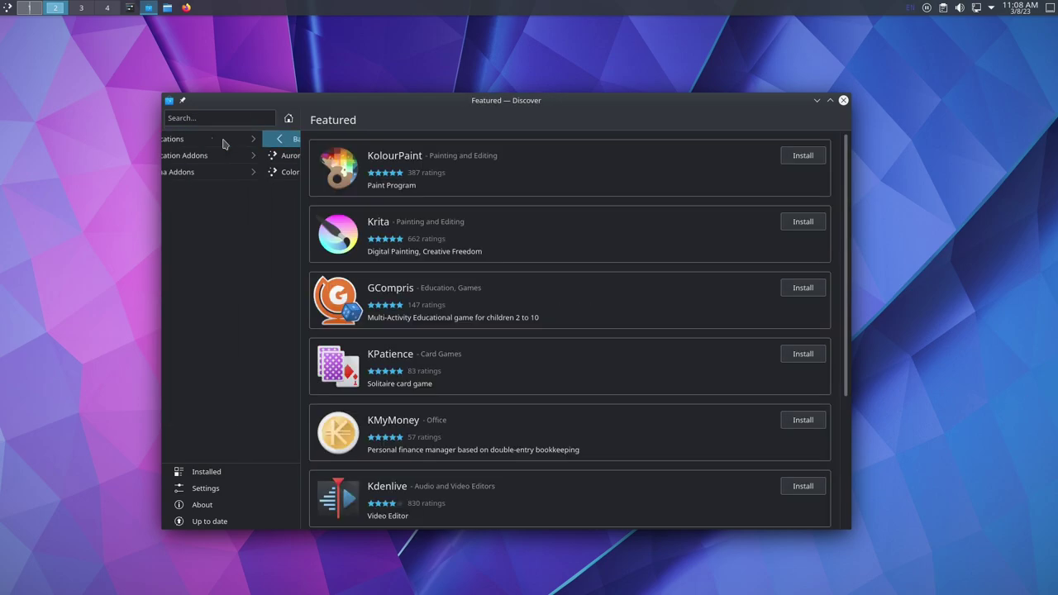
pyautogui.click(586, 164)
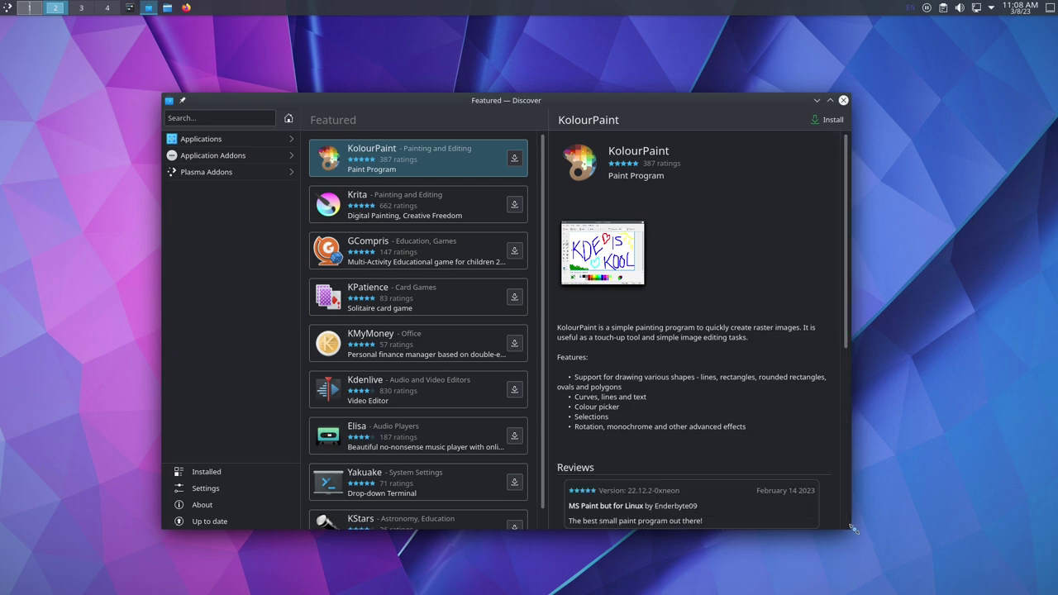
pyautogui.moveTo(852, 529); pyautogui.dragTo(1018, 523)
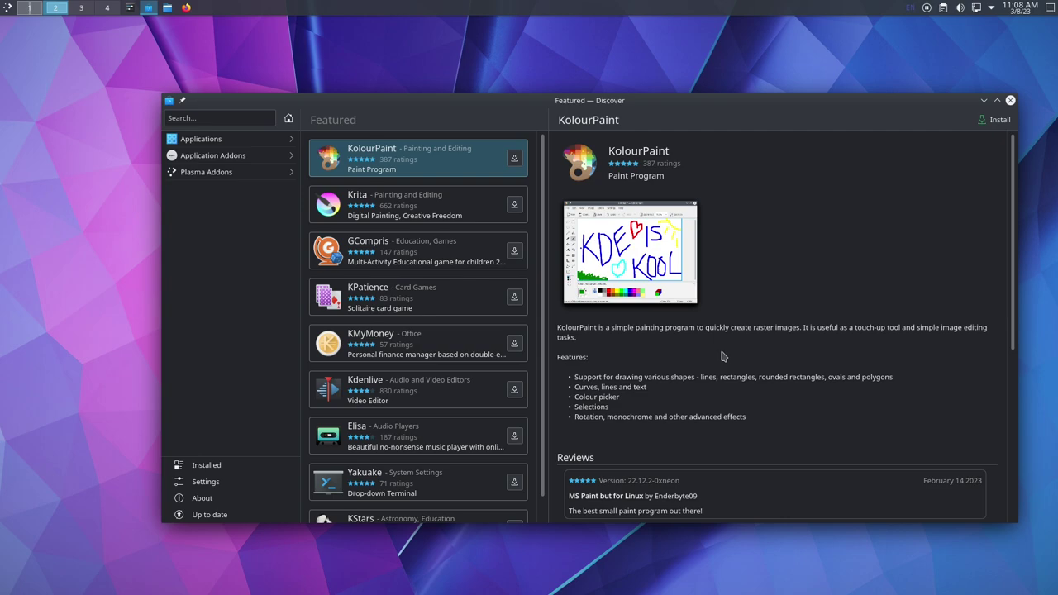
pyautogui.click(633, 240)
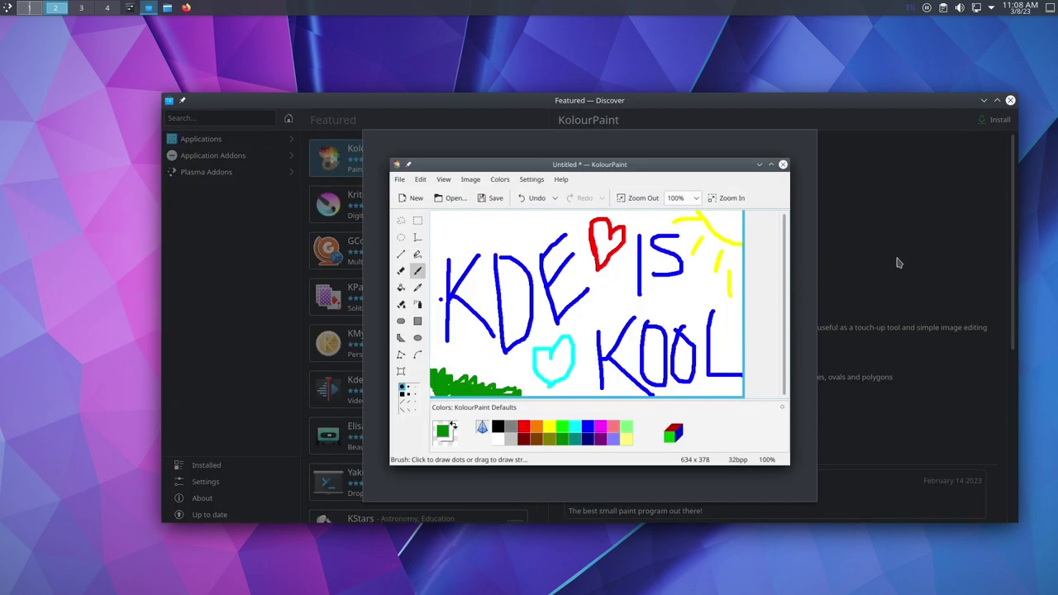
pyautogui.click(899, 263)
# Install Krita from the Featured applications, authorising the installation with the account password
pyautogui.click(406, 209)
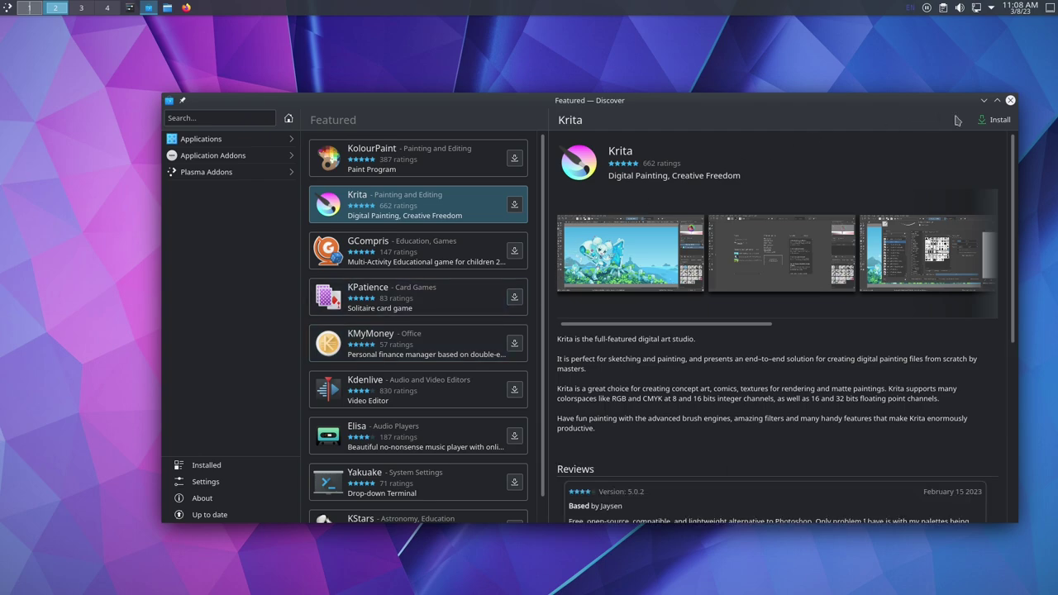
pyautogui.click(996, 119)
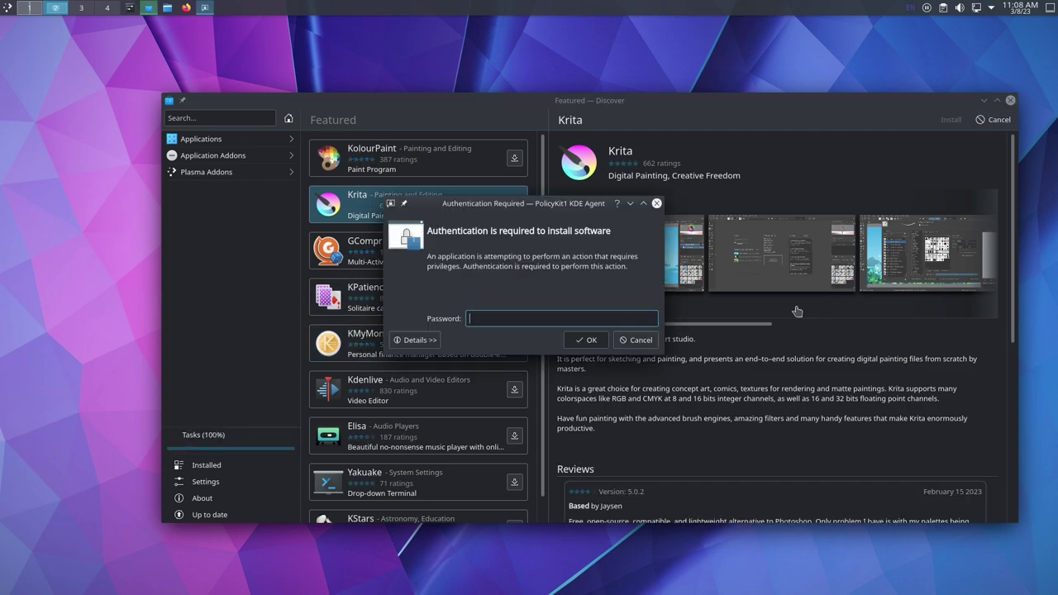
pyautogui.press('Return')
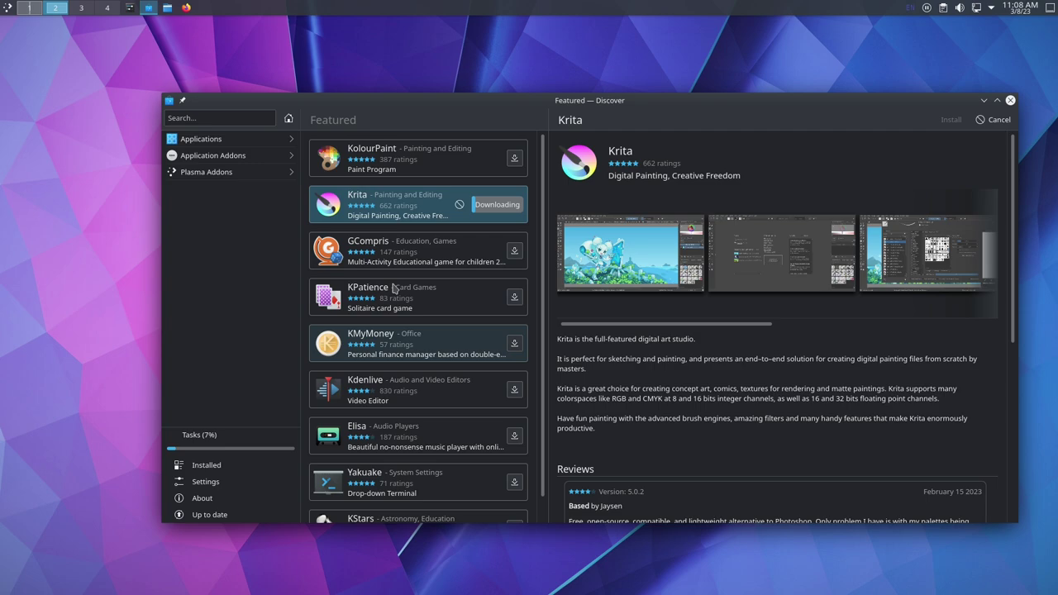
# Browse the Applications catalogue to the Card Games category under Games, and install PokerTH
pyautogui.scroll(-1, 398, 275)
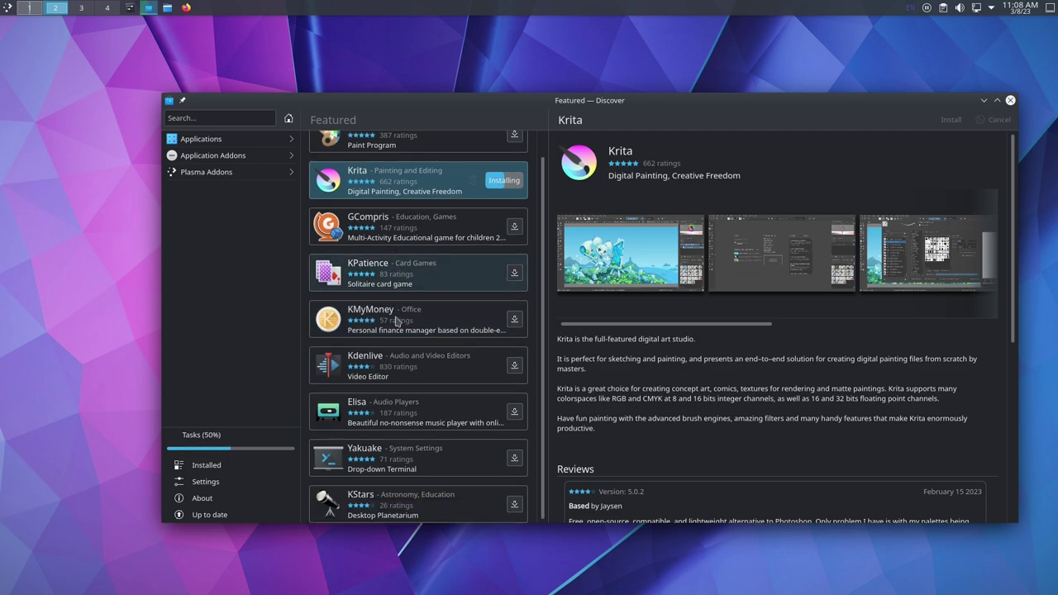
pyautogui.click(237, 142)
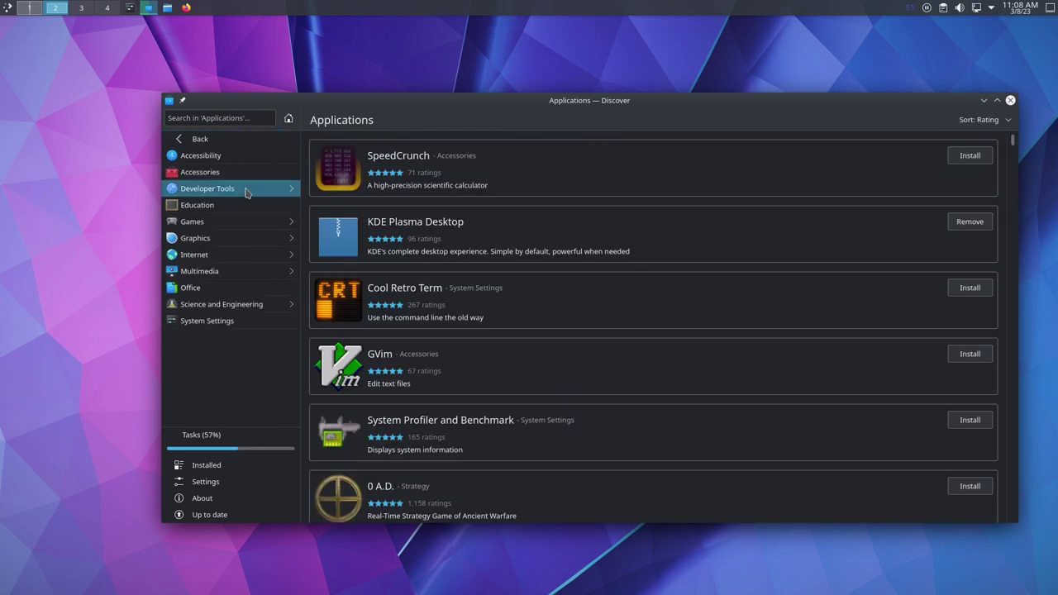
pyautogui.click(216, 221)
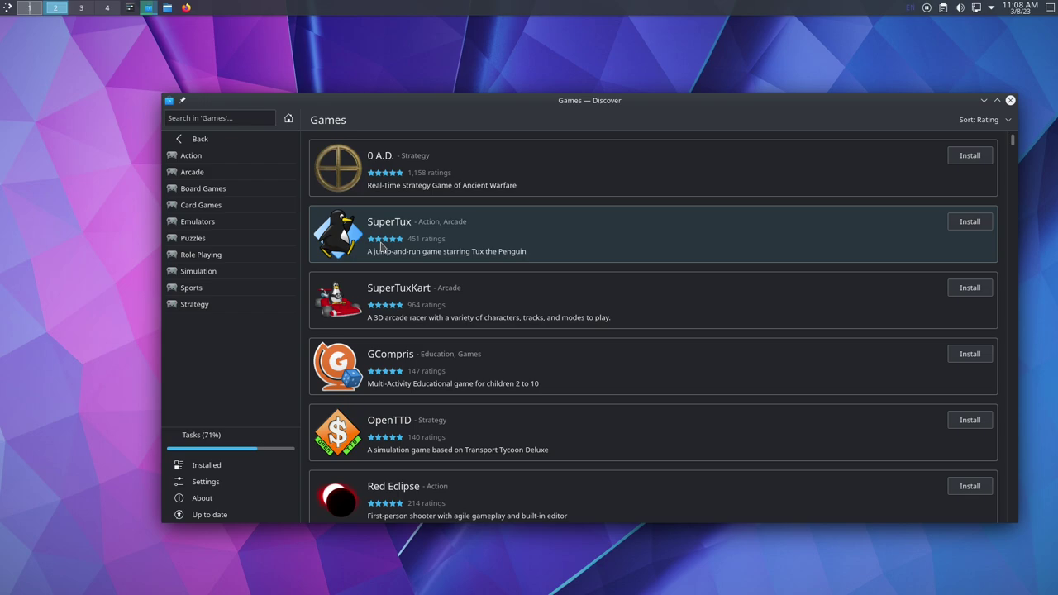
pyautogui.click(228, 212)
pyautogui.scroll(-3, 437, 220)
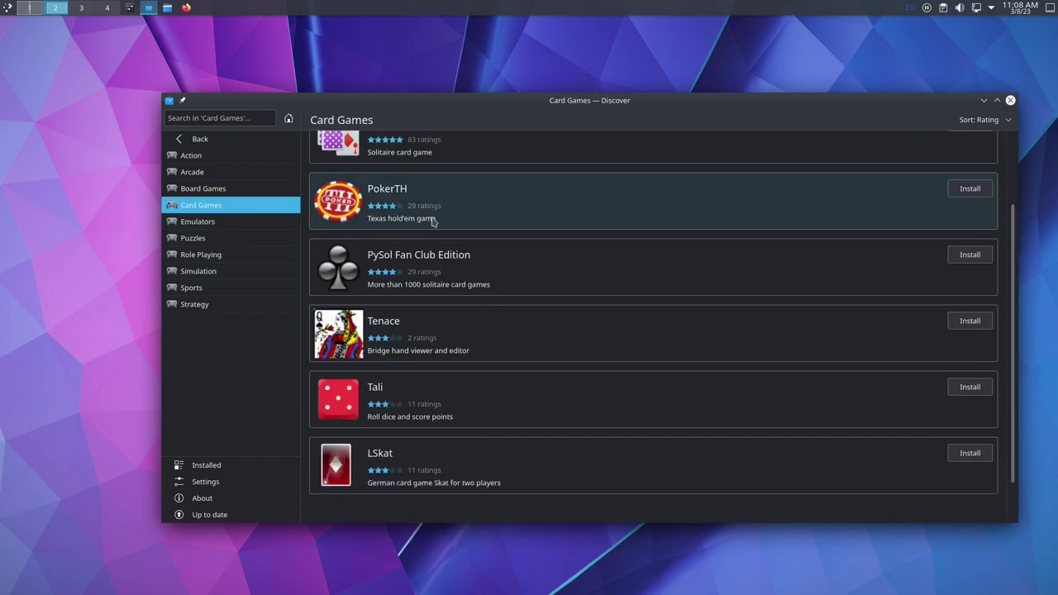
pyautogui.scroll(1, 431, 221)
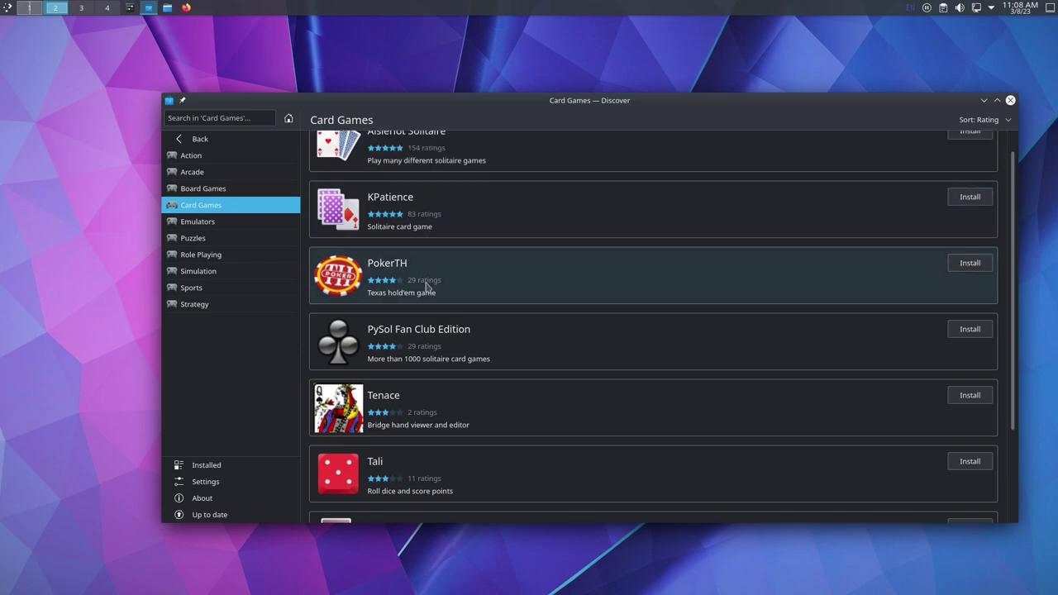
pyautogui.click(970, 262)
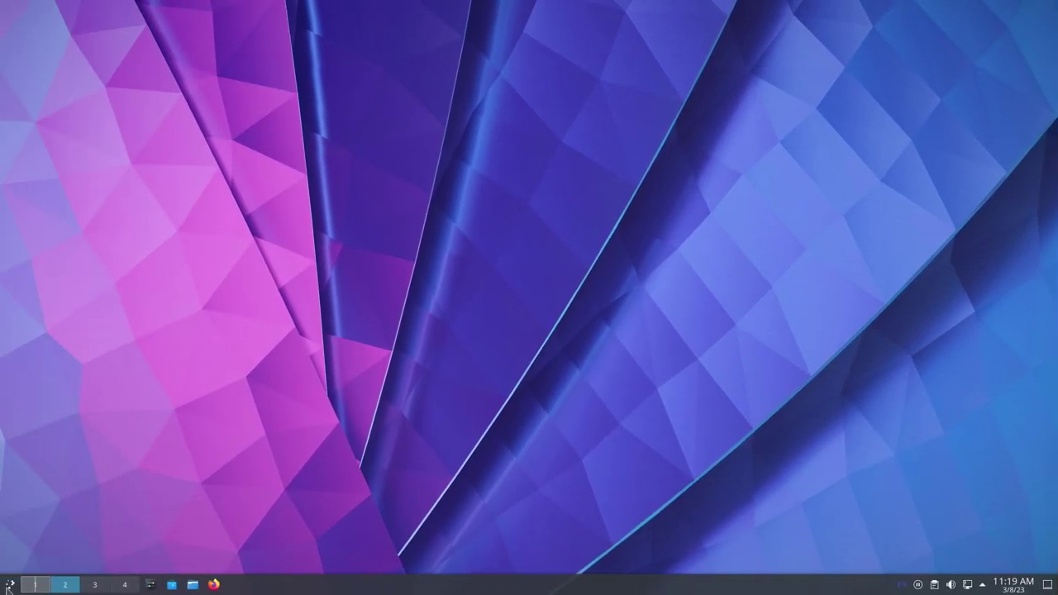
# Open the application launcher, and look through the programs in its Office category
pyautogui.click(9, 584)
pyautogui.click(9, 585)
pyautogui.click(10, 584)
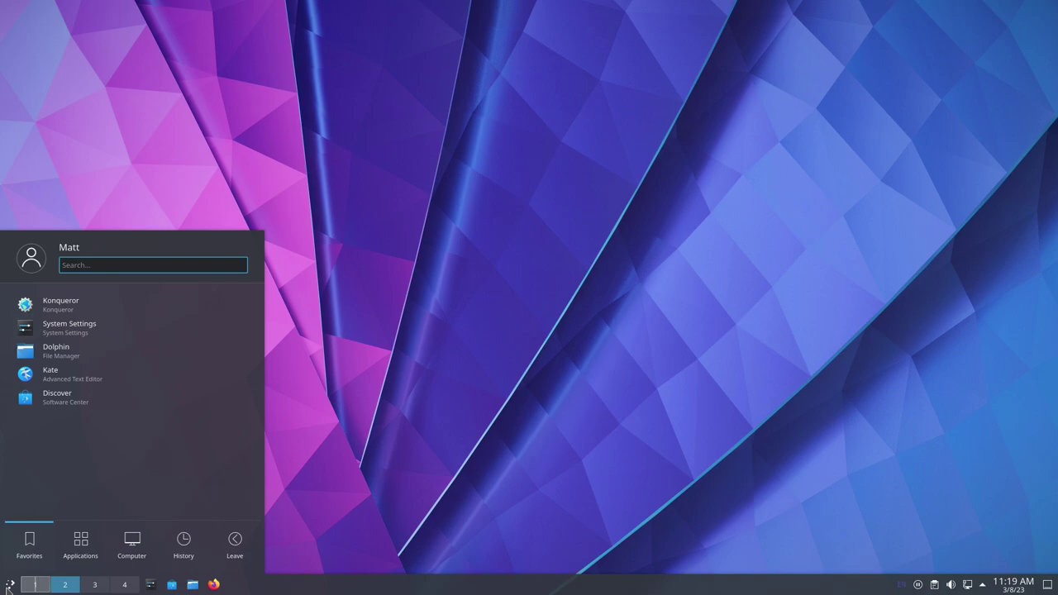
pyautogui.click(79, 547)
pyautogui.click(93, 395)
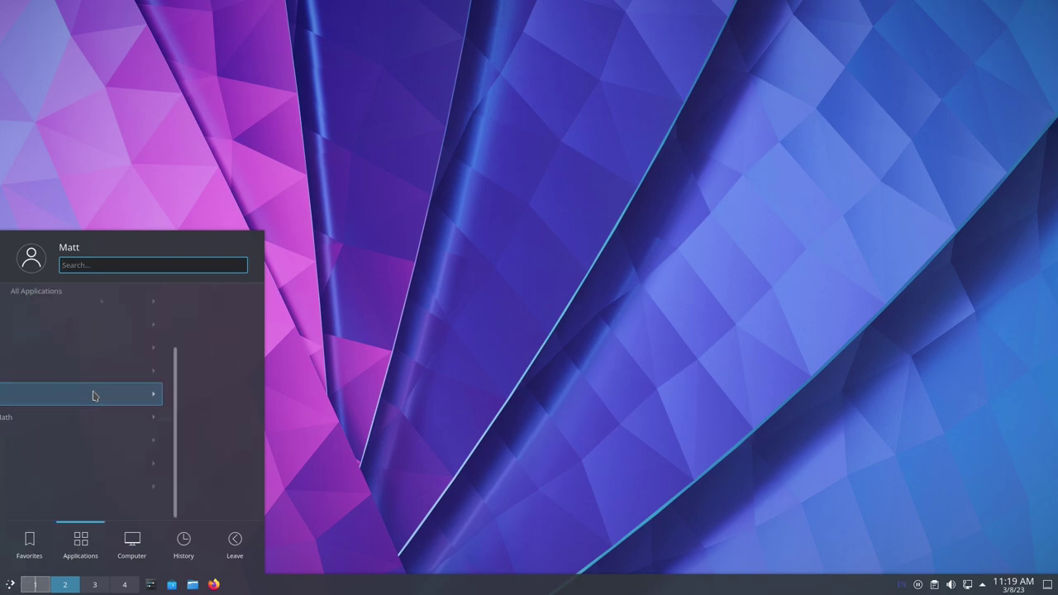
pyautogui.scroll(-4, 95, 390)
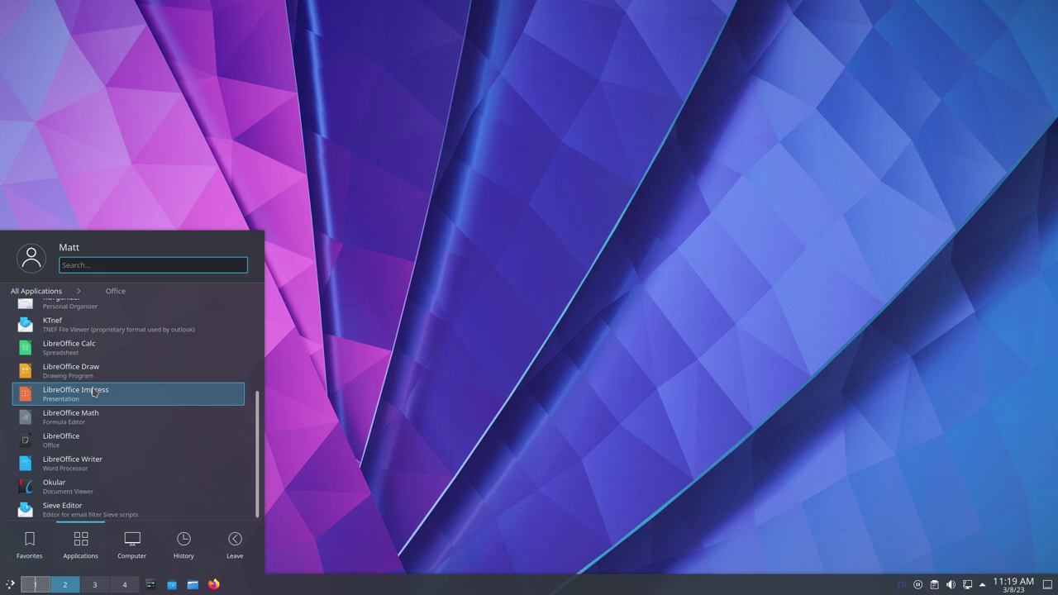
# Launch the KSysGuard system monitor from the launcher's System category
pyautogui.click(37, 291)
pyautogui.click(66, 479)
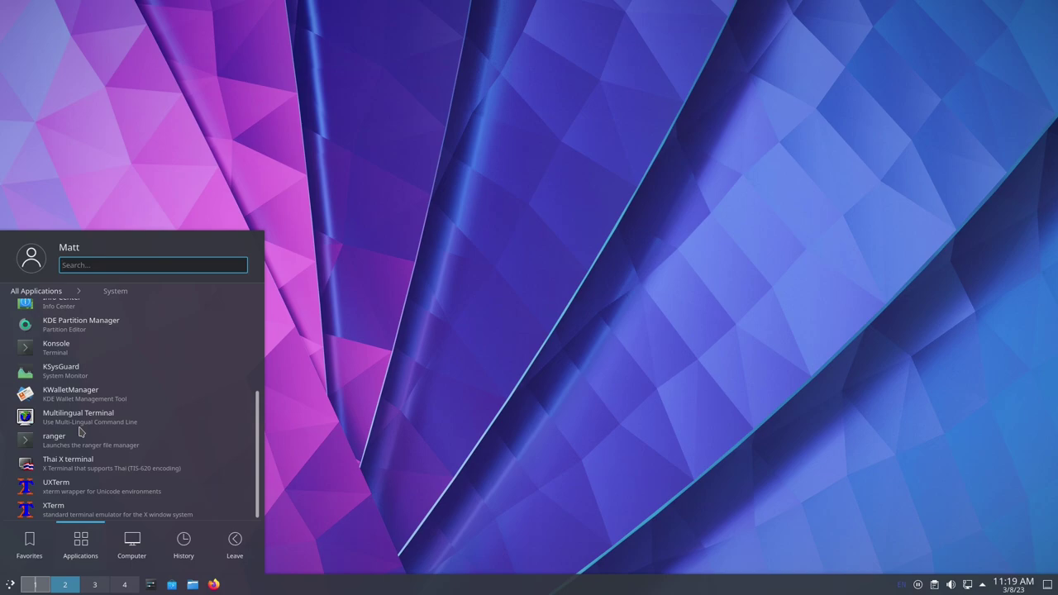
pyautogui.click(78, 383)
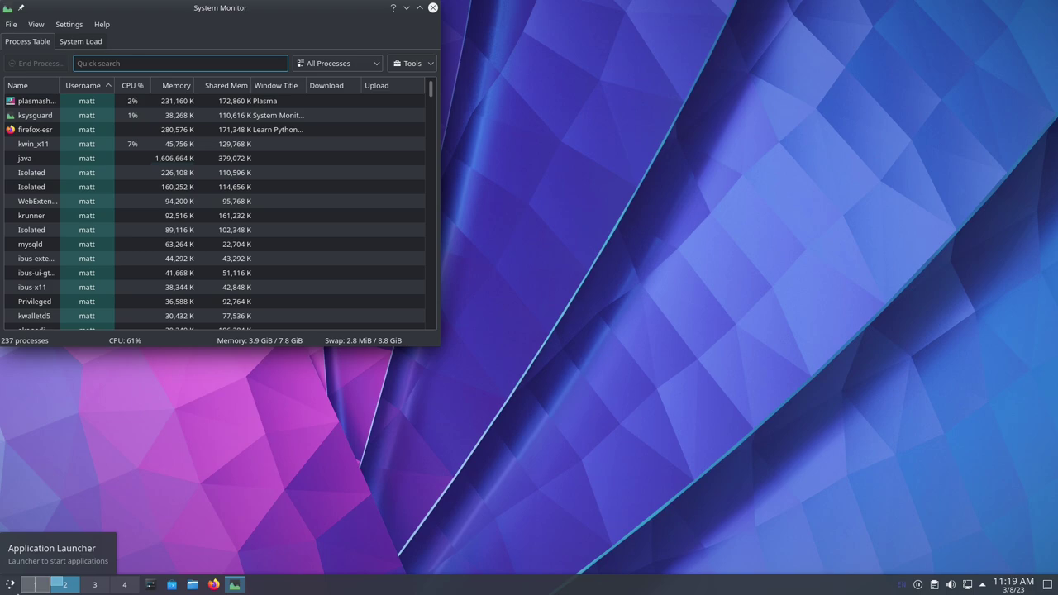
# Reopen the application launcher, and look through the programs in its Utilities category
pyautogui.click(10, 587)
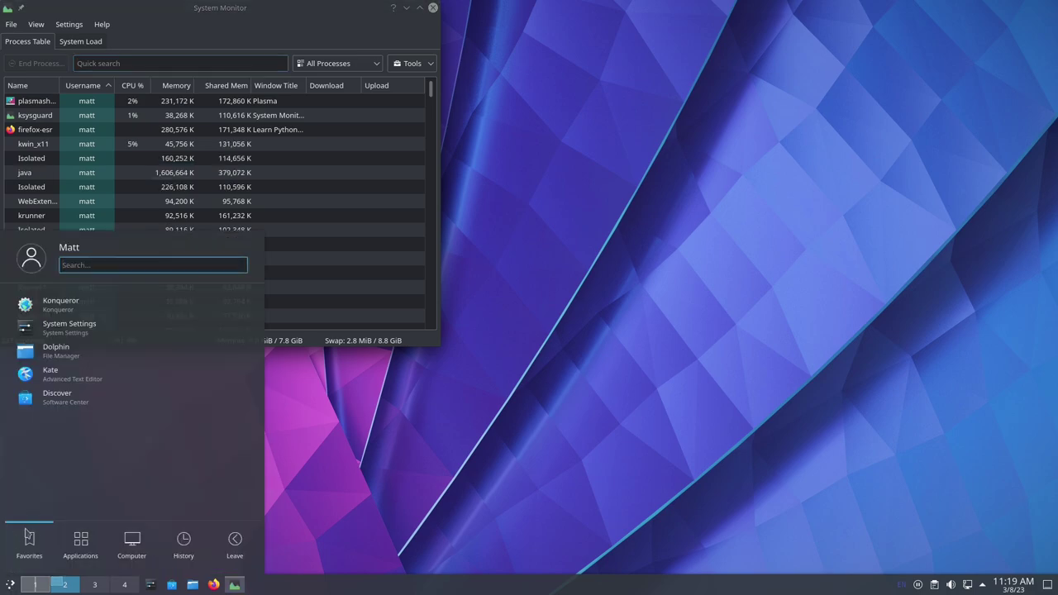
pyautogui.scroll(-2, 70, 372)
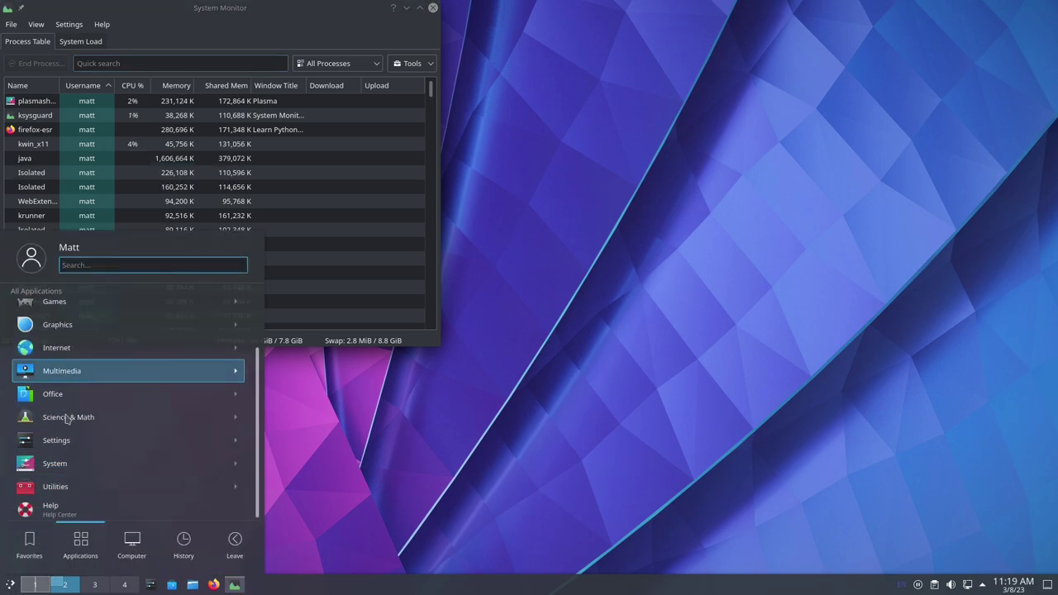
pyautogui.click(67, 488)
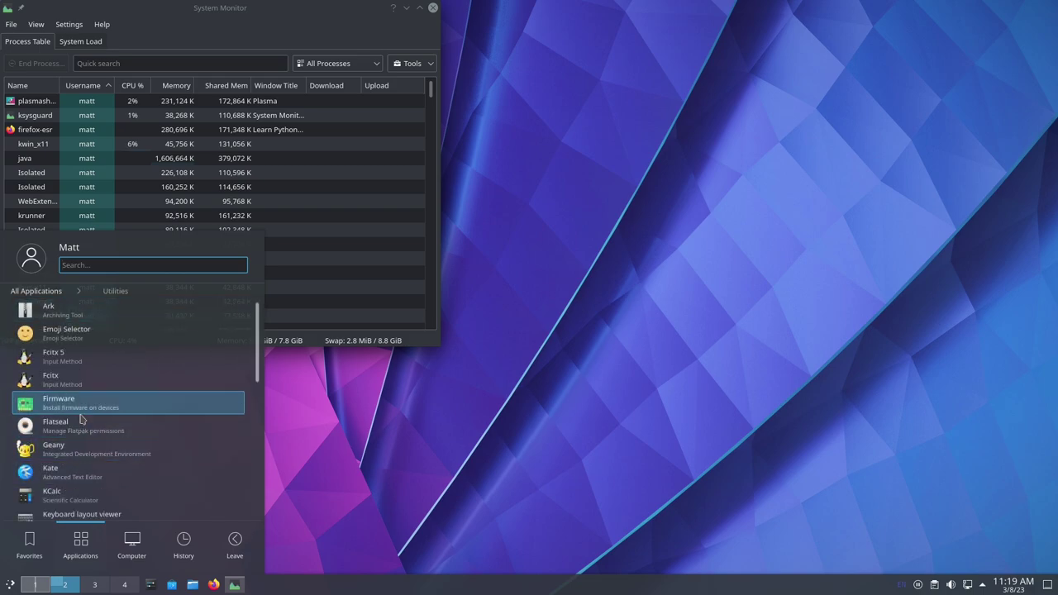
pyautogui.scroll(-2, 81, 420)
pyautogui.scroll(-2, 82, 420)
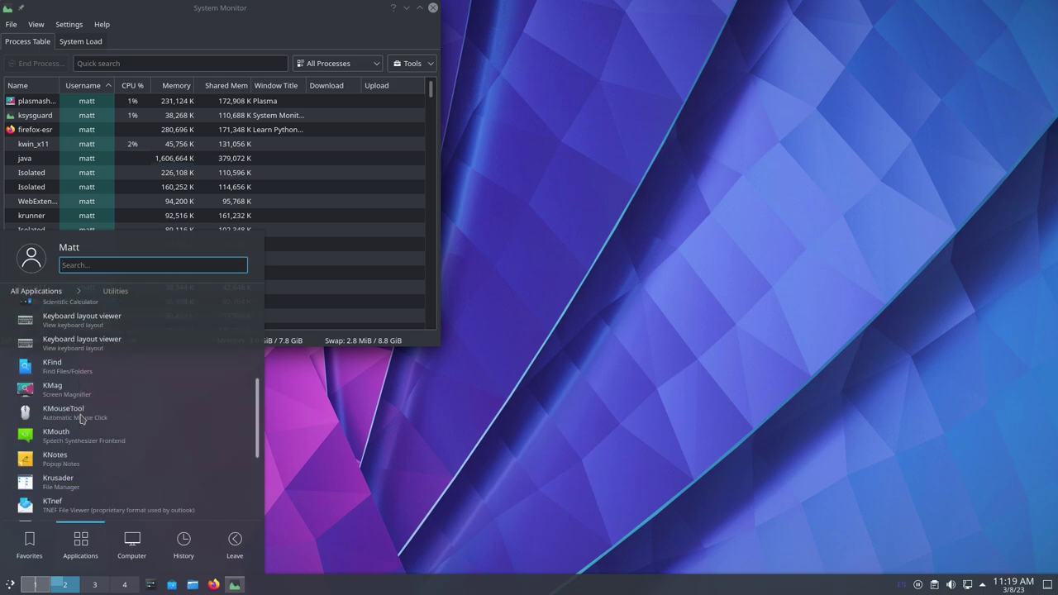
pyautogui.scroll(-3, 82, 420)
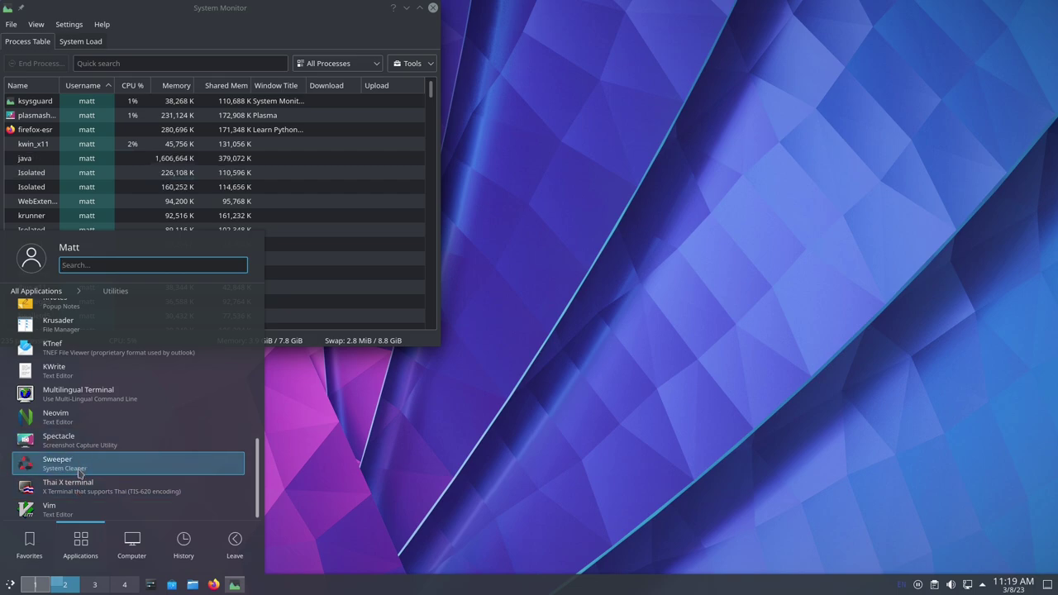
pyautogui.scroll(3, 86, 450)
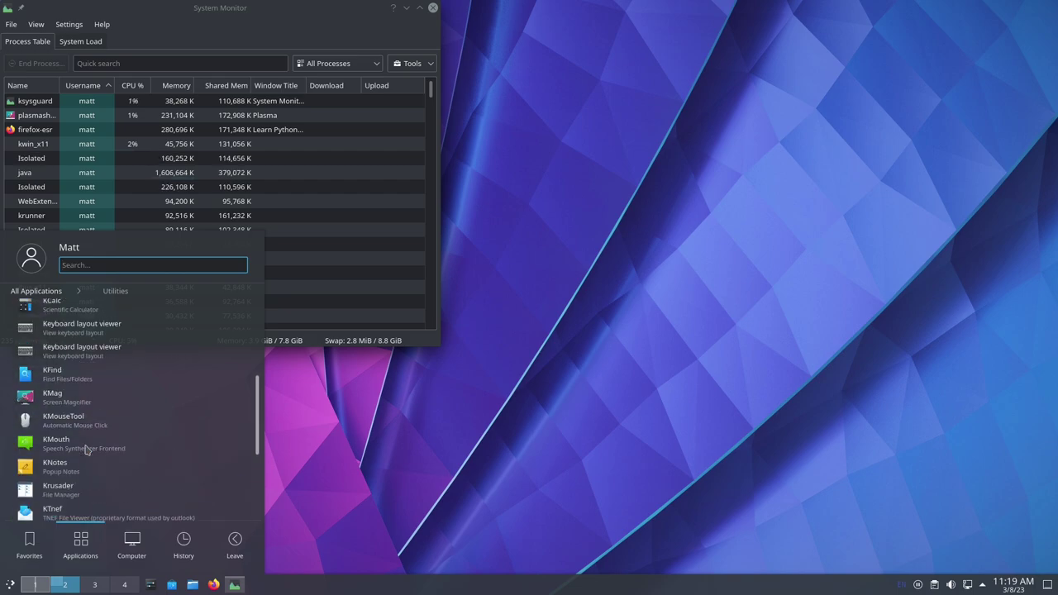
pyautogui.scroll(-1, 86, 450)
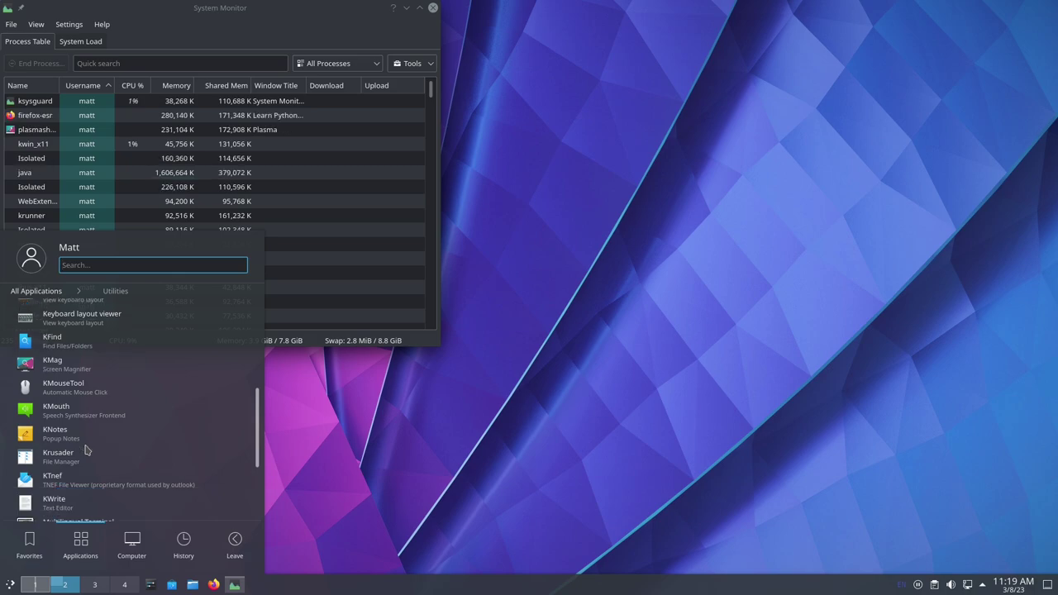
pyautogui.scroll(4, 86, 450)
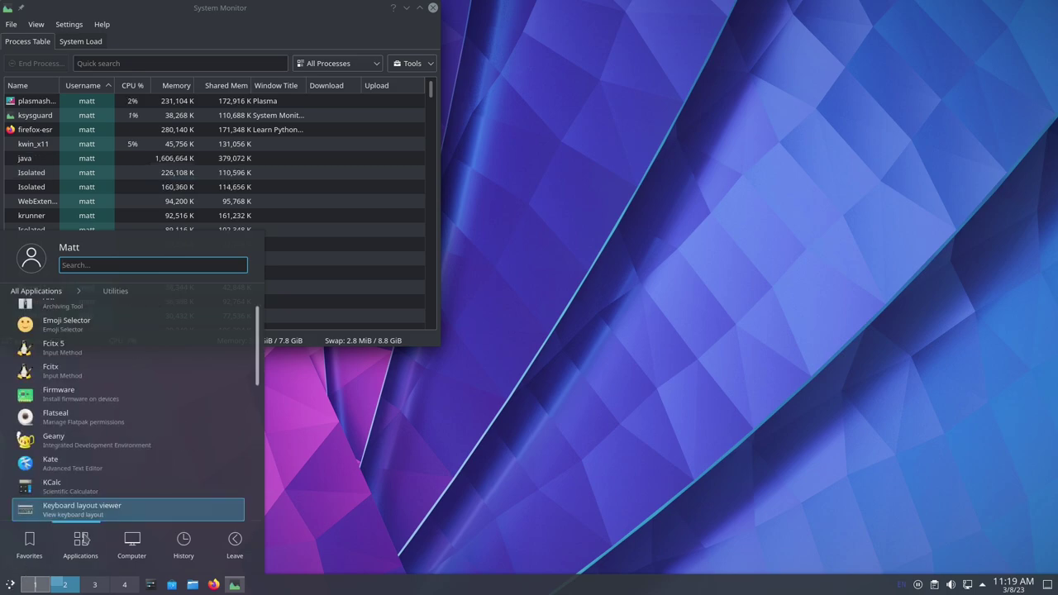
# Look through the application launcher's Computer places and its History of recently used applications
pyautogui.moveTo(129, 545)
pyautogui.scroll(-3, 135, 372)
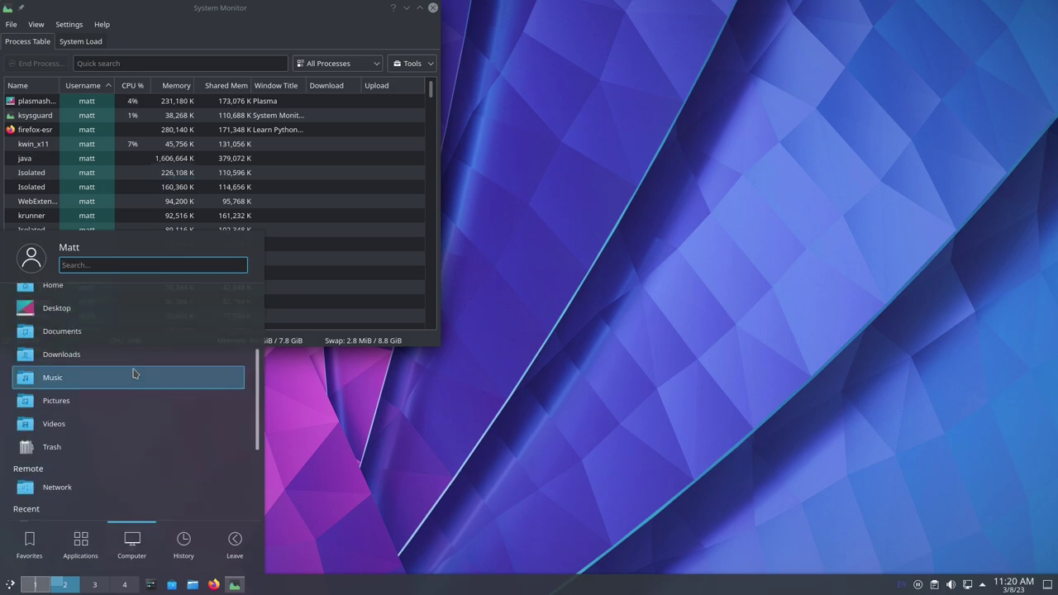
pyautogui.scroll(3, 135, 371)
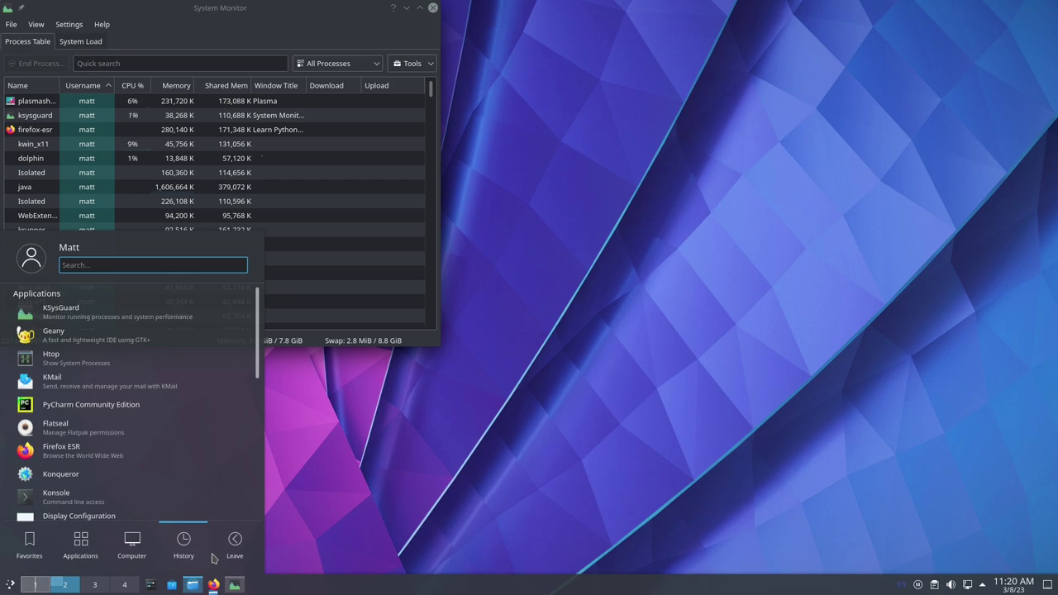
# Open the Dolphin file manager, and move and resize its window beside System Monitor
pyautogui.click(194, 585)
pyautogui.moveTo(519, 93); pyautogui.dragTo(697, 100)
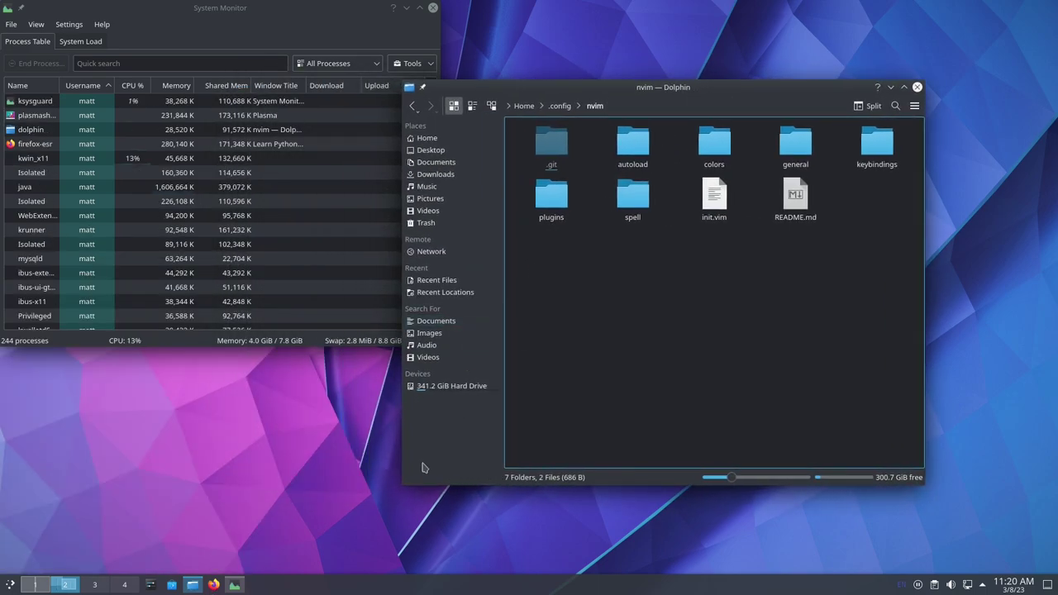
pyautogui.moveTo(406, 488); pyautogui.dragTo(420, 423)
# Open the context menu of the empty desktop area
pyautogui.rightClick(324, 446)
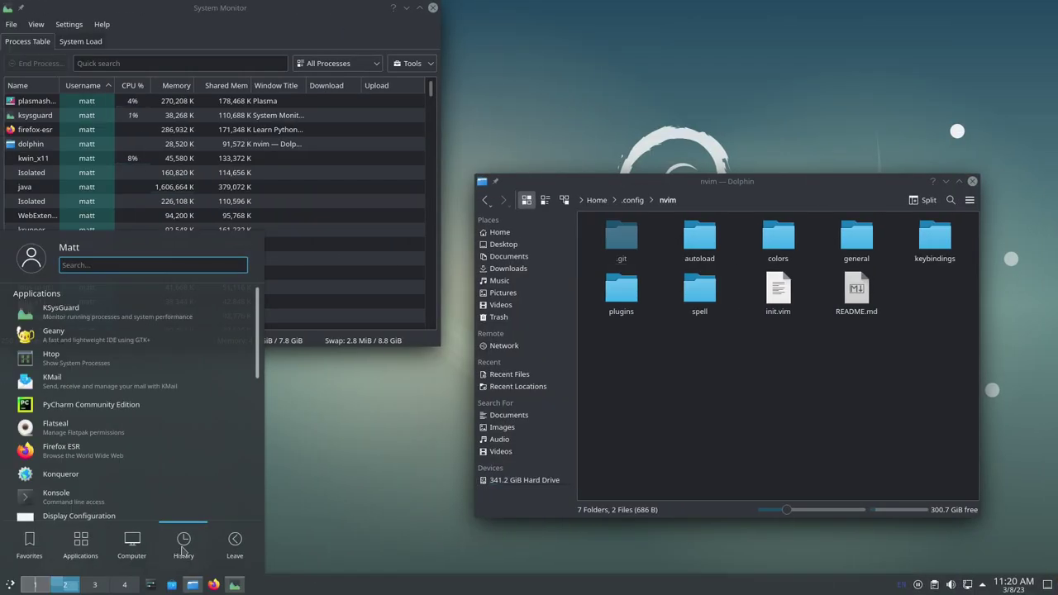
# Look through the programs in the application launcher's Graphics category, and return to all applications
pyautogui.click(71, 550)
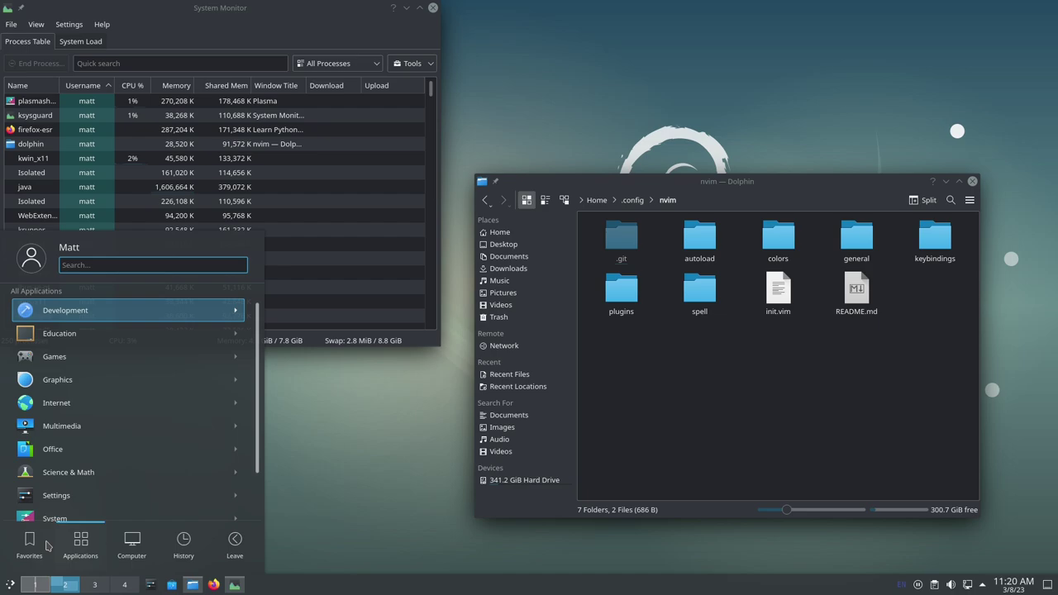
pyautogui.click(89, 378)
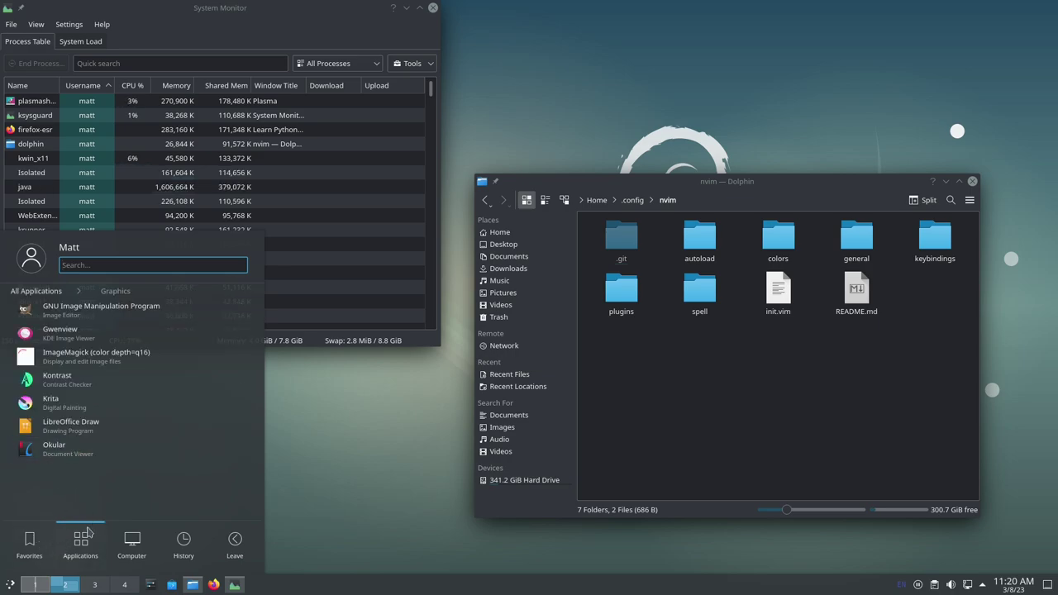
pyautogui.click(36, 291)
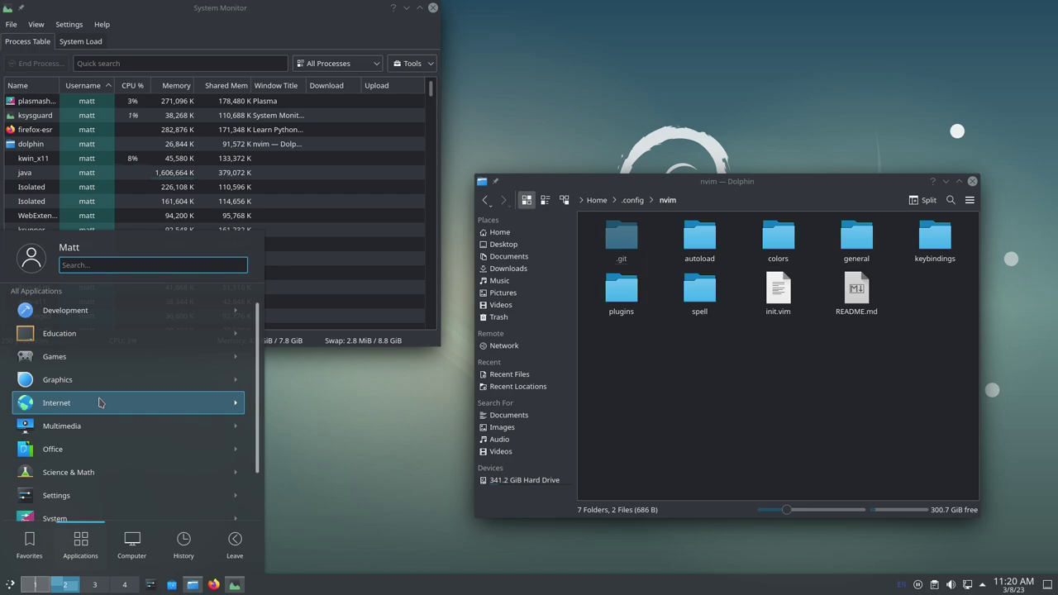
# Look through the programs in the launcher's Internet category, and return to all applications
pyautogui.click(96, 412)
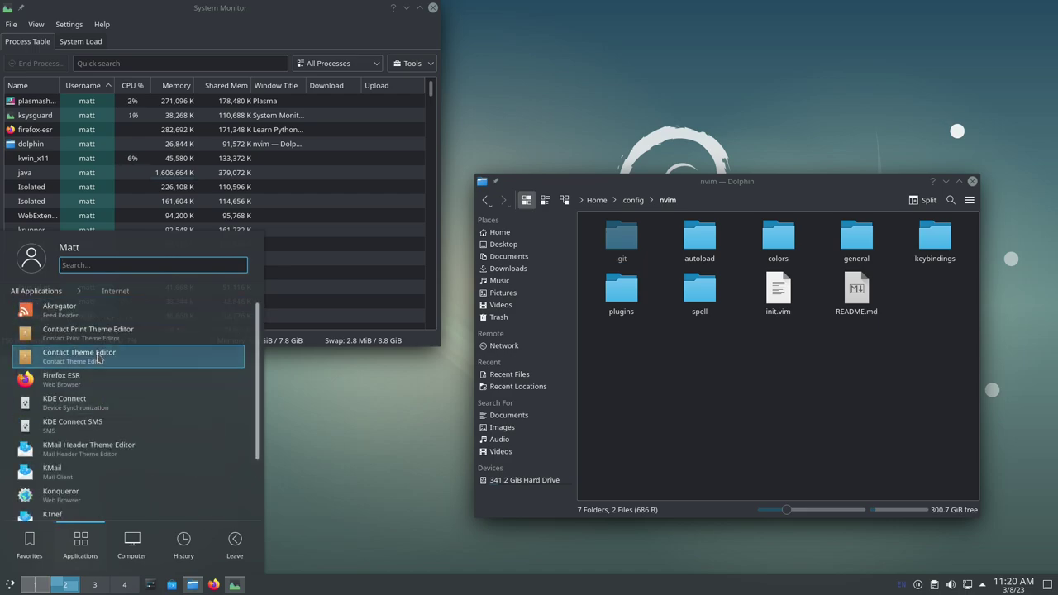
pyautogui.scroll(-1, 97, 357)
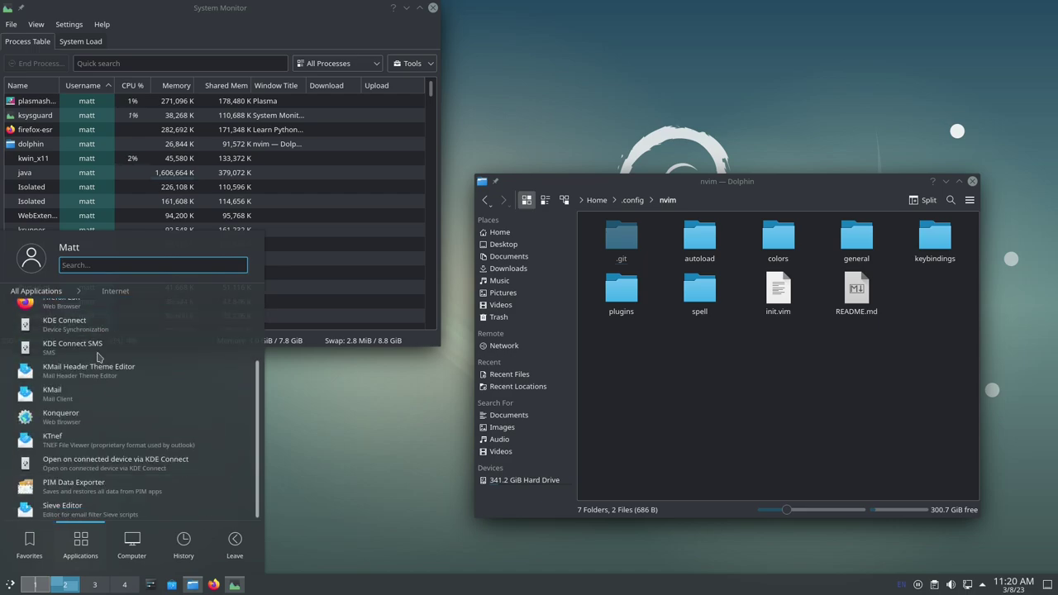
pyautogui.scroll(3, 97, 356)
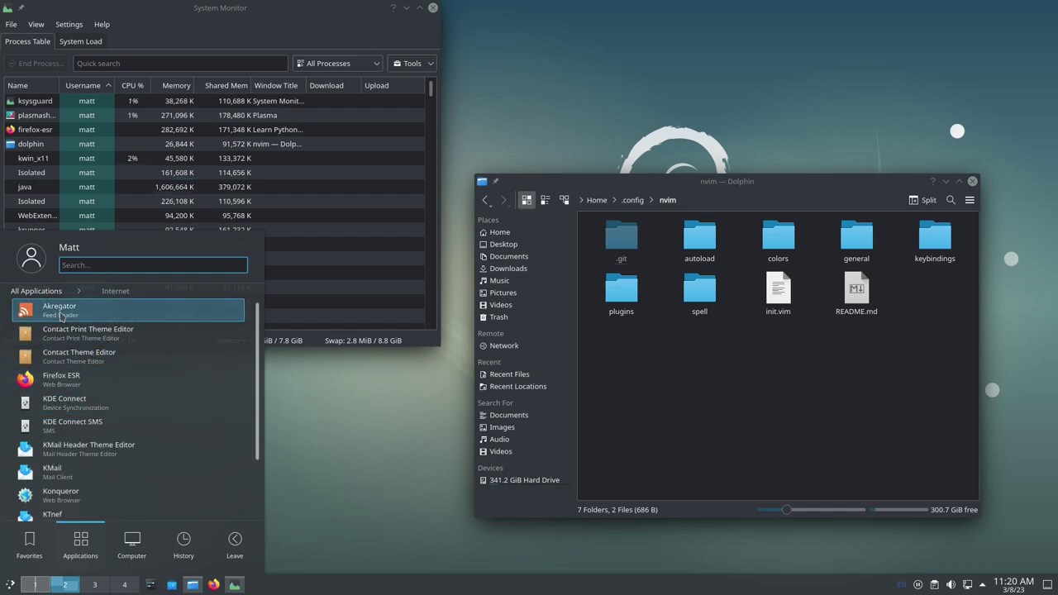
pyautogui.click(35, 291)
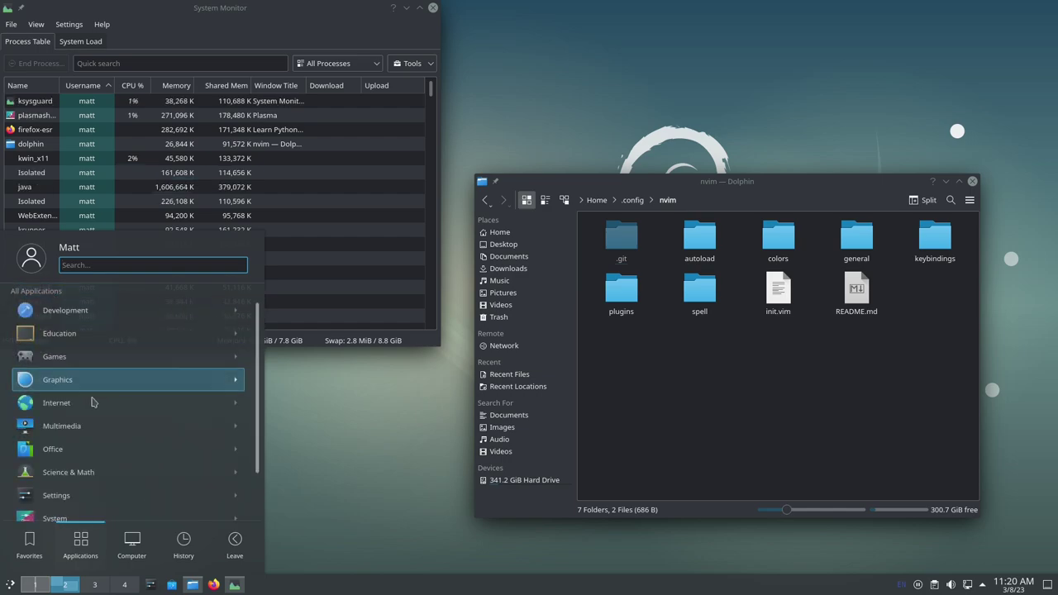
# Look at the launcher's Science & Math category, and go back to the list of all application categories
pyautogui.click(78, 472)
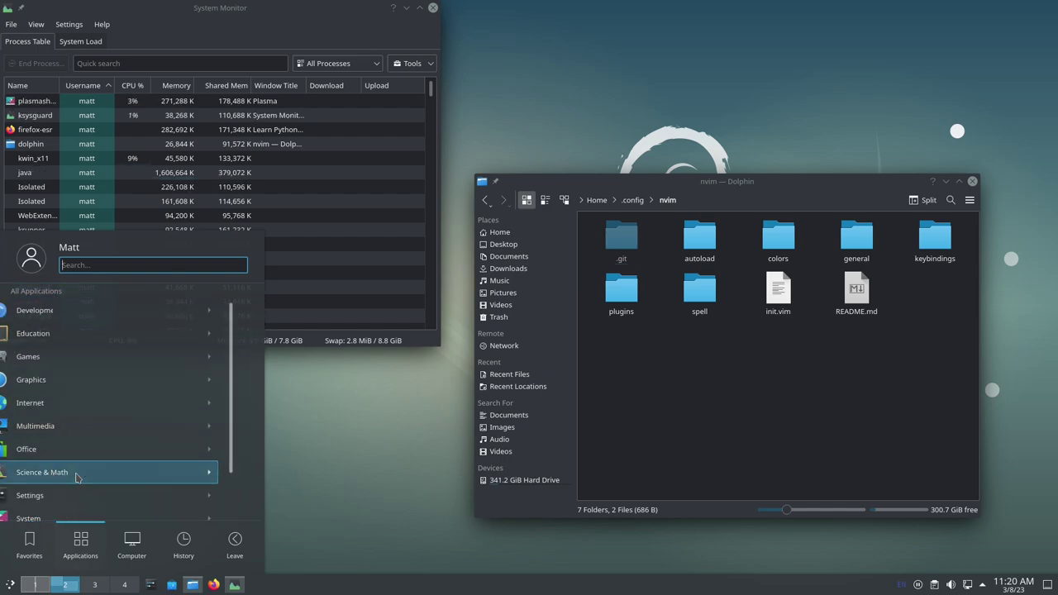
pyautogui.click(35, 291)
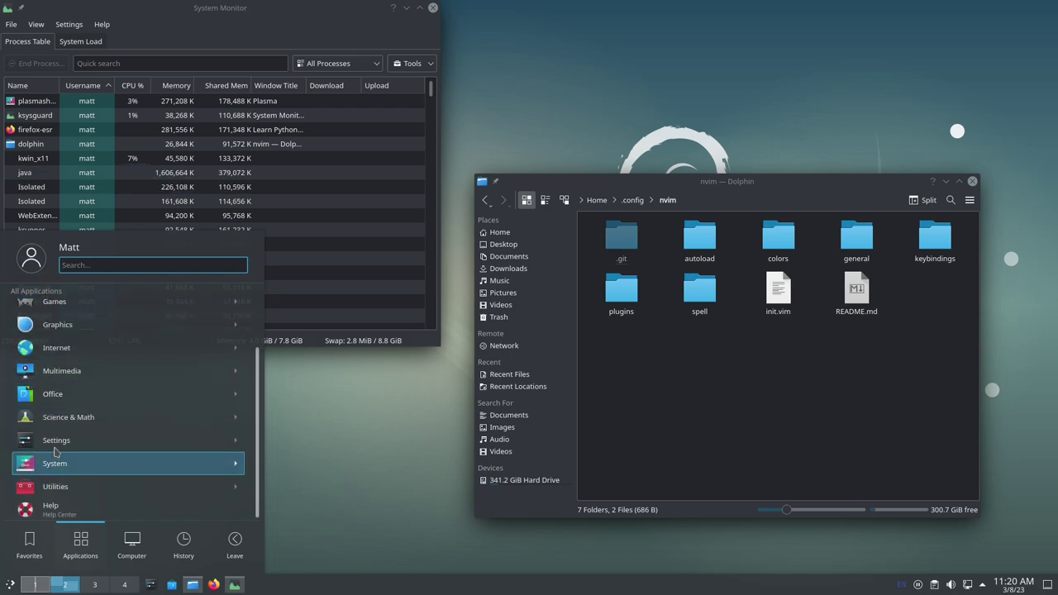
pyautogui.scroll(2, 63, 349)
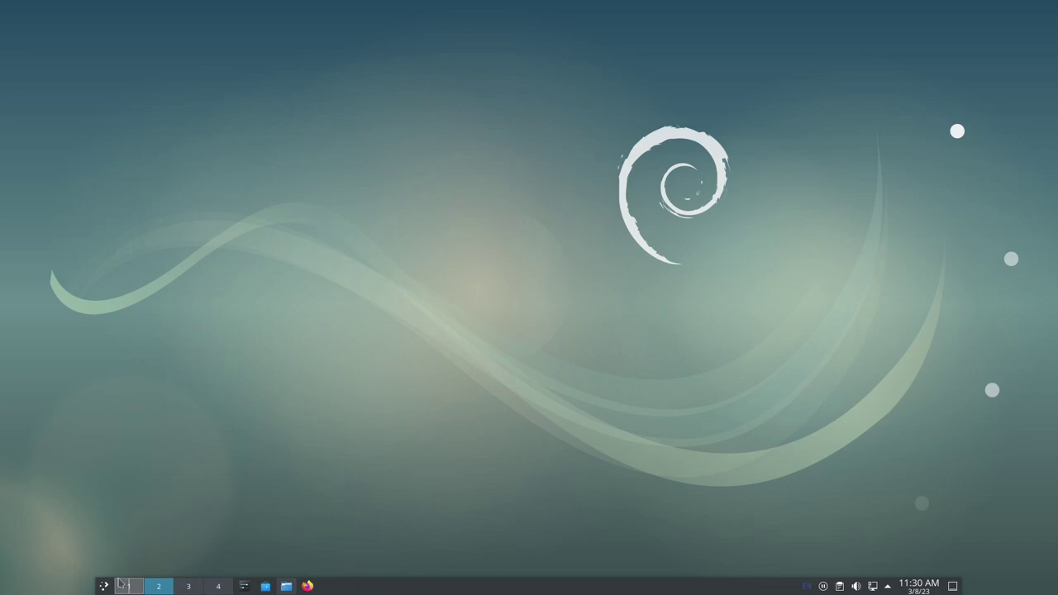
# Open the Shortcuts page of System Settings from the launcher, and review KWin's shortcuts down to the Quick Tile Window entries
pyautogui.click(103, 586)
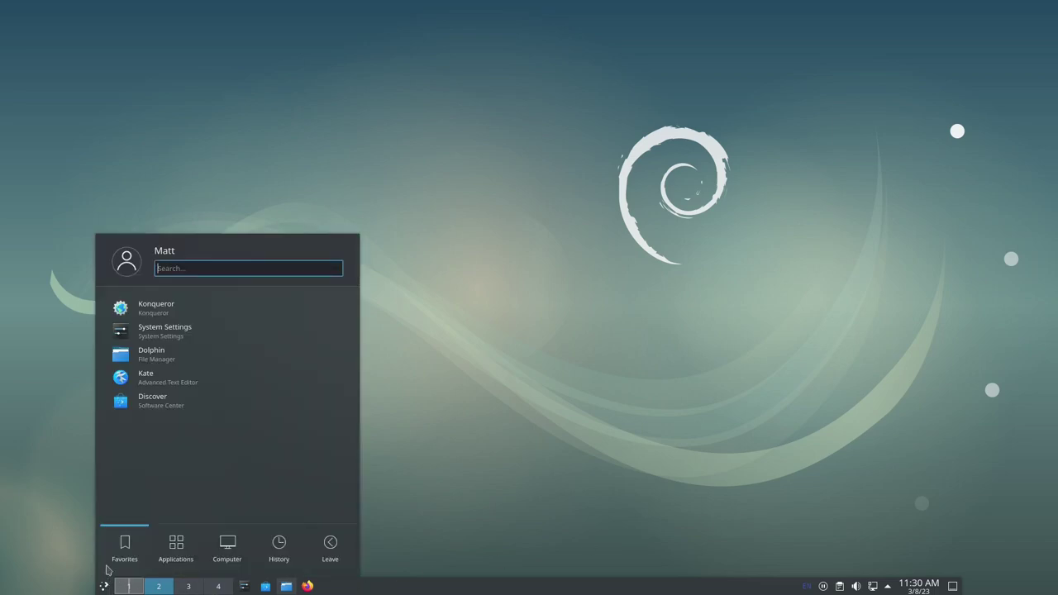
pyautogui.click(168, 331)
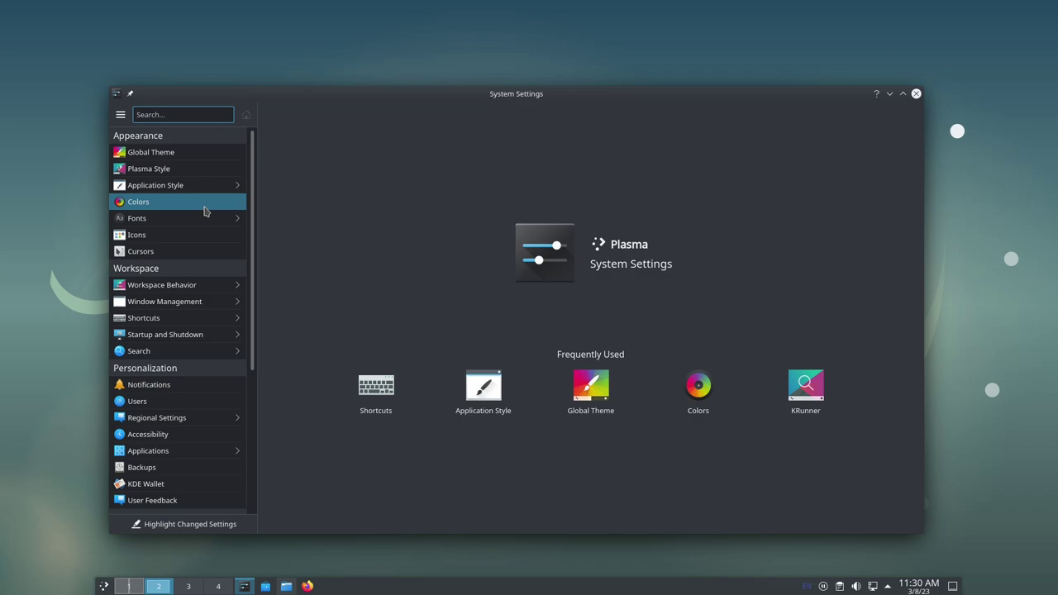
pyautogui.click(185, 322)
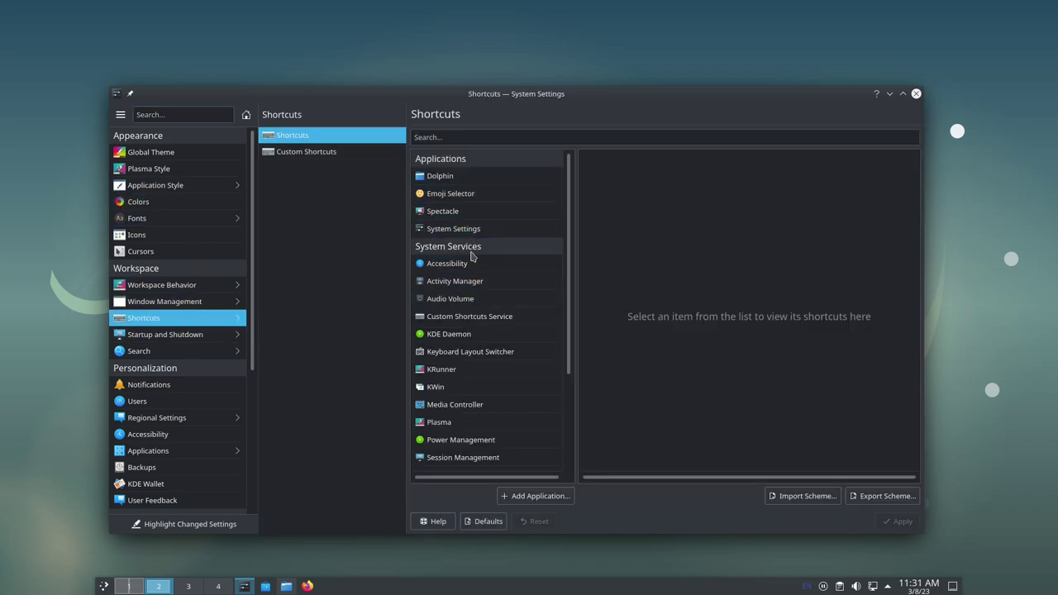
pyautogui.click(467, 389)
pyautogui.scroll(-5, 751, 307)
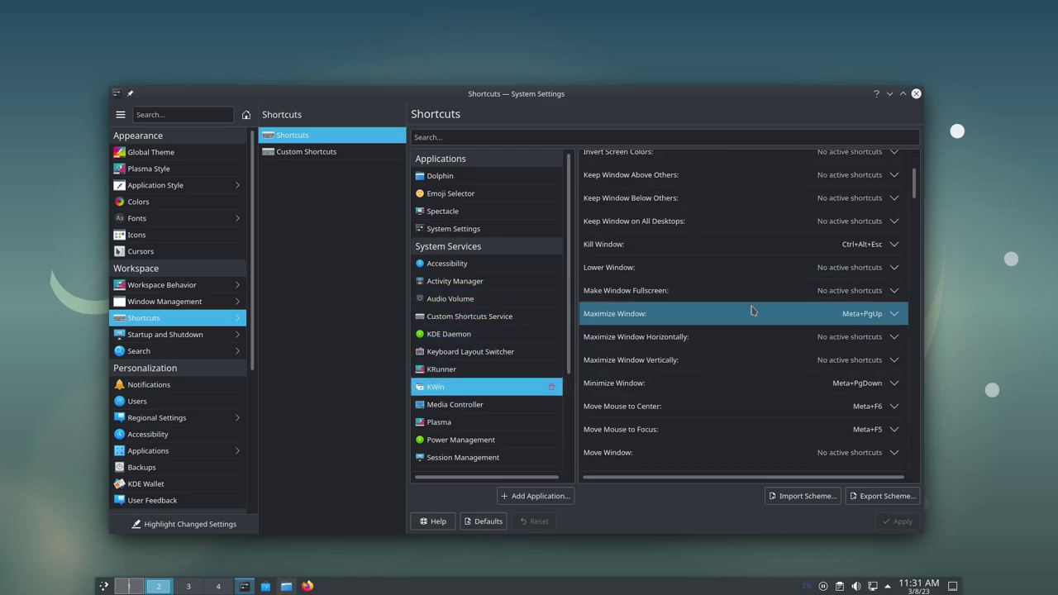
pyautogui.scroll(-3, 751, 309)
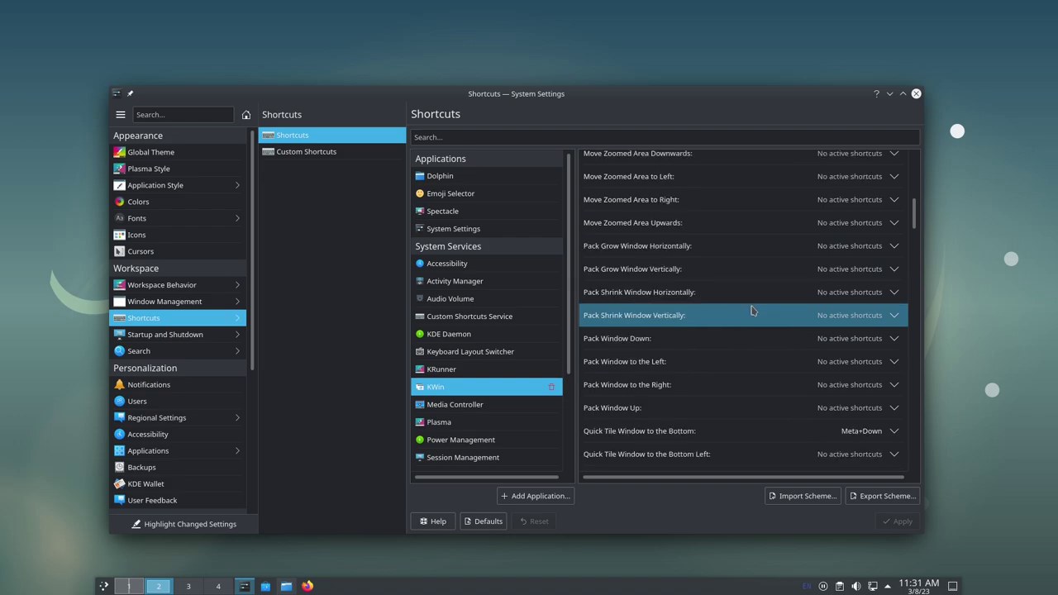
pyautogui.scroll(-1, 752, 311)
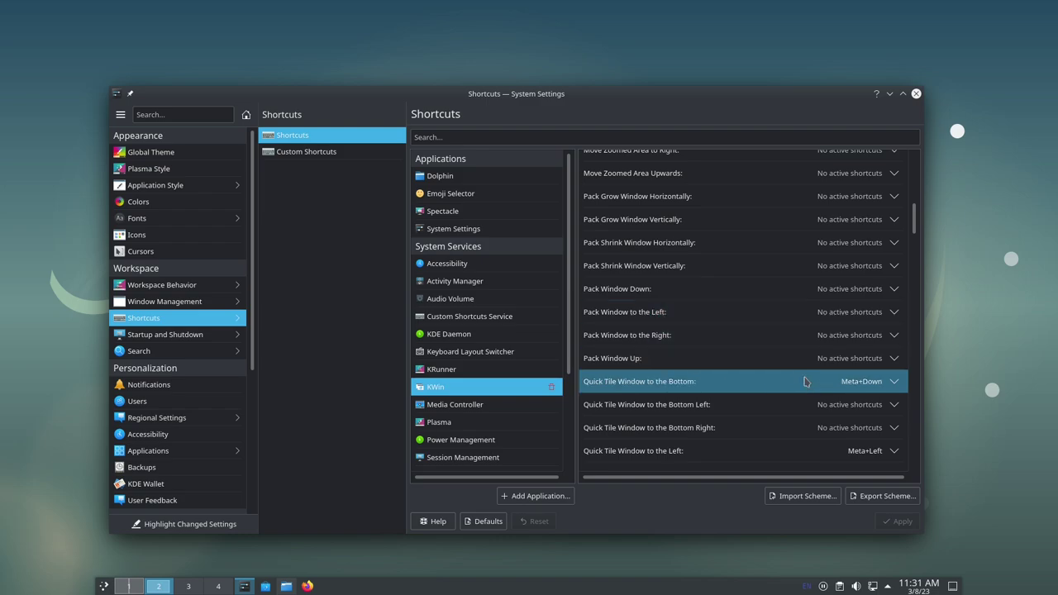
# Quick-tile the System Settings window to the bottom, top and left of the screen, and widen the left-tiled window
pyautogui.press('super+Down')
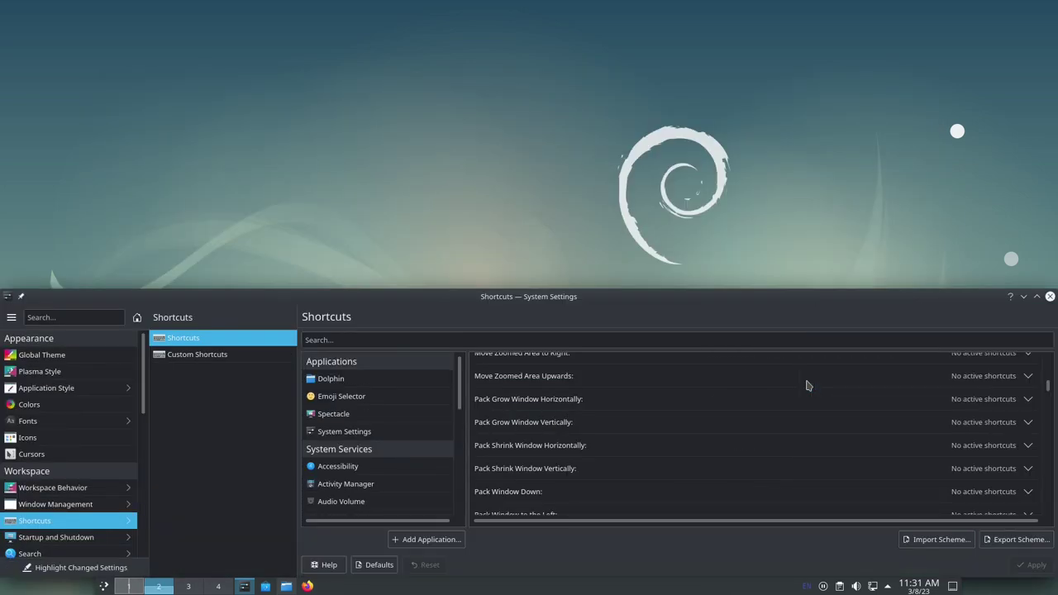
pyautogui.press('super+Up')
pyautogui.press('super+Left')
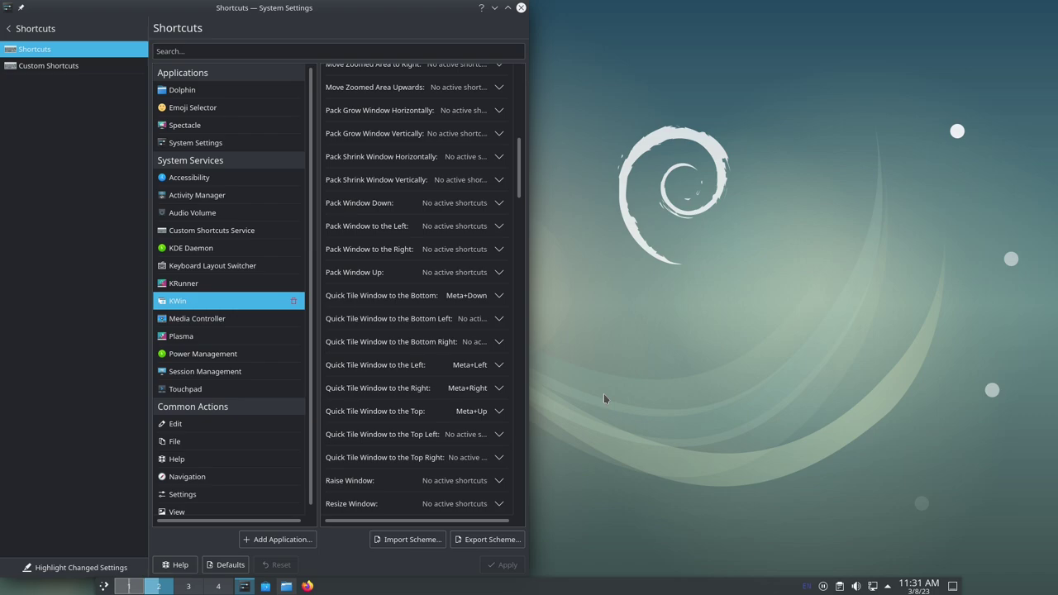
pyautogui.moveTo(553, 337); pyautogui.dragTo(771, 337)
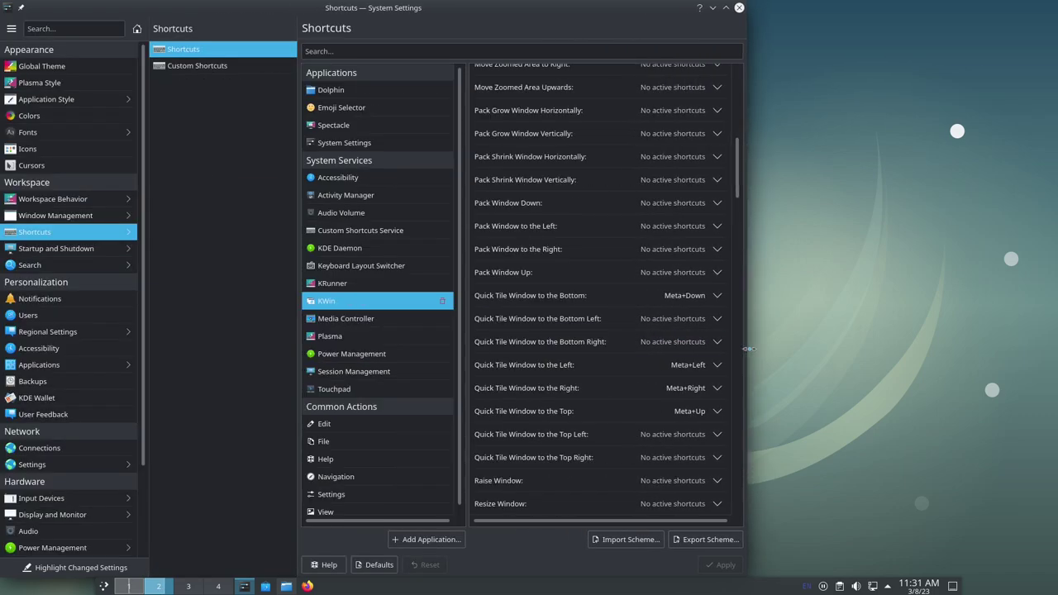
# Review the KWin shortcuts for tiling windows, showing the desktop grid and switching between desktops
pyautogui.scroll(-3, 636, 332)
pyautogui.scroll(-3, 637, 332)
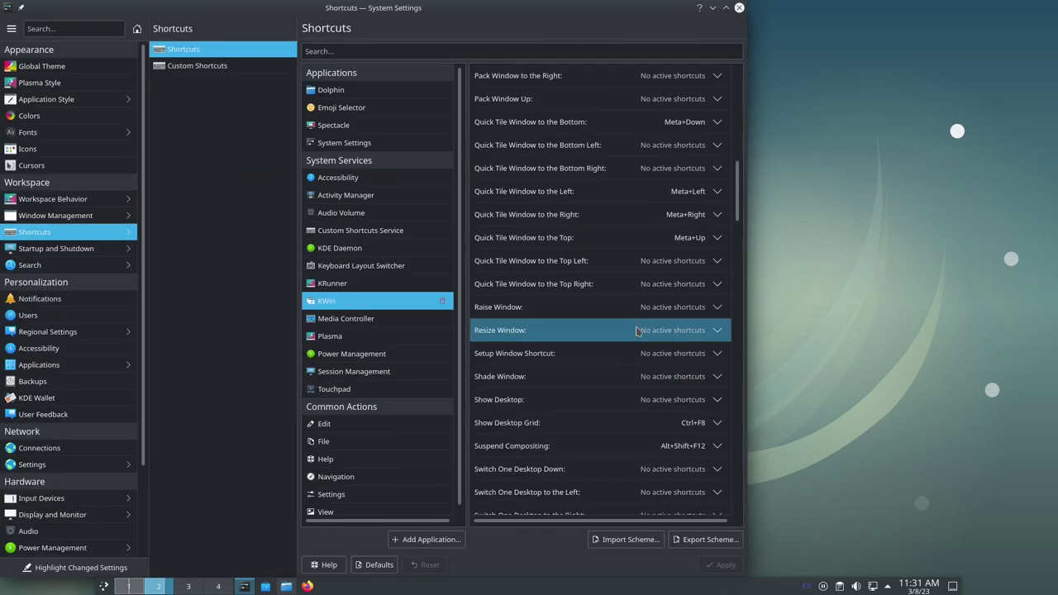
pyautogui.scroll(-1, 637, 331)
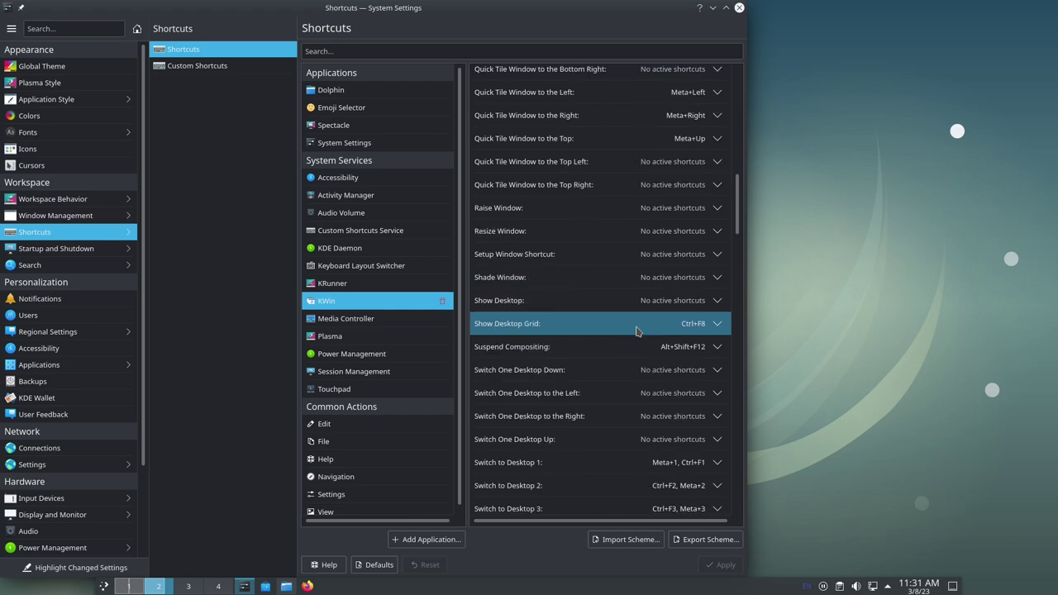
pyautogui.scroll(-2, 636, 331)
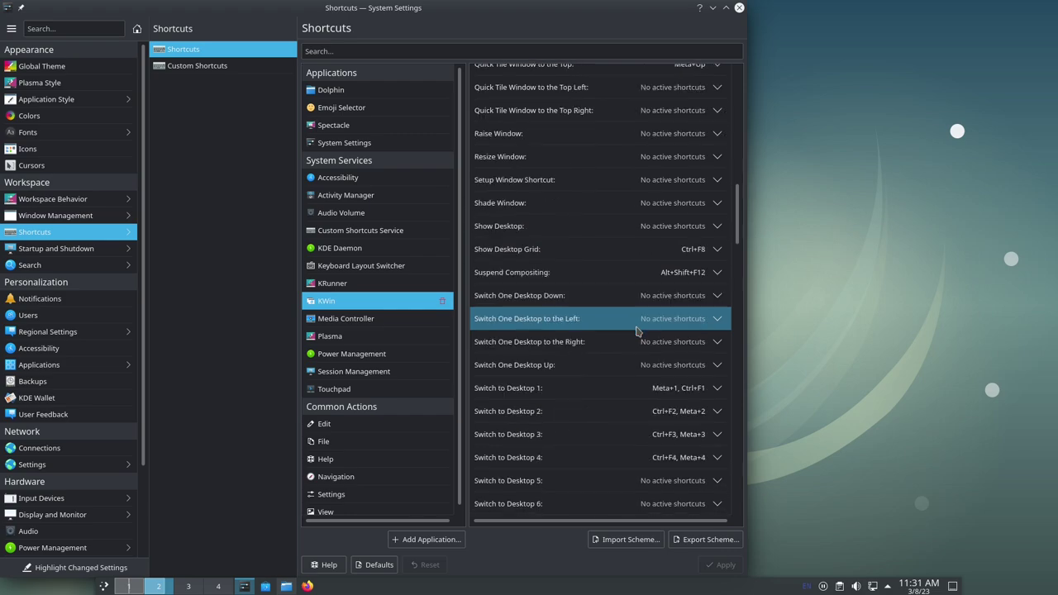
# Search the shortcuts for "workspace", and clear the search
pyautogui.click(394, 51)
pyautogui.write('workspace')
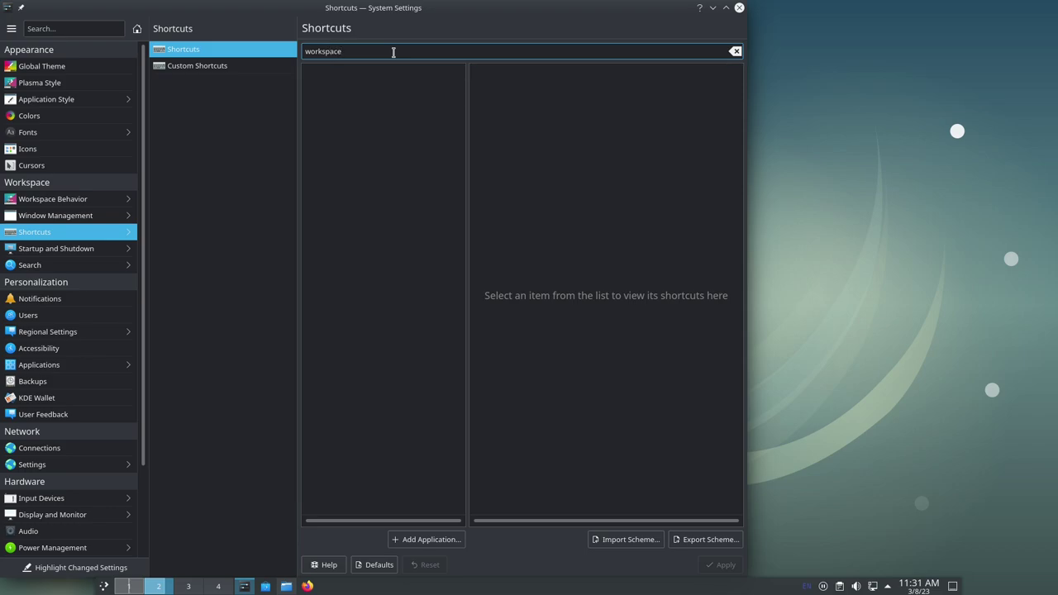
pyautogui.press('BackSpace')
pyautogui.press('BackSpace')
pyautogui.press('BackSpace')
pyautogui.press('BackSpace')
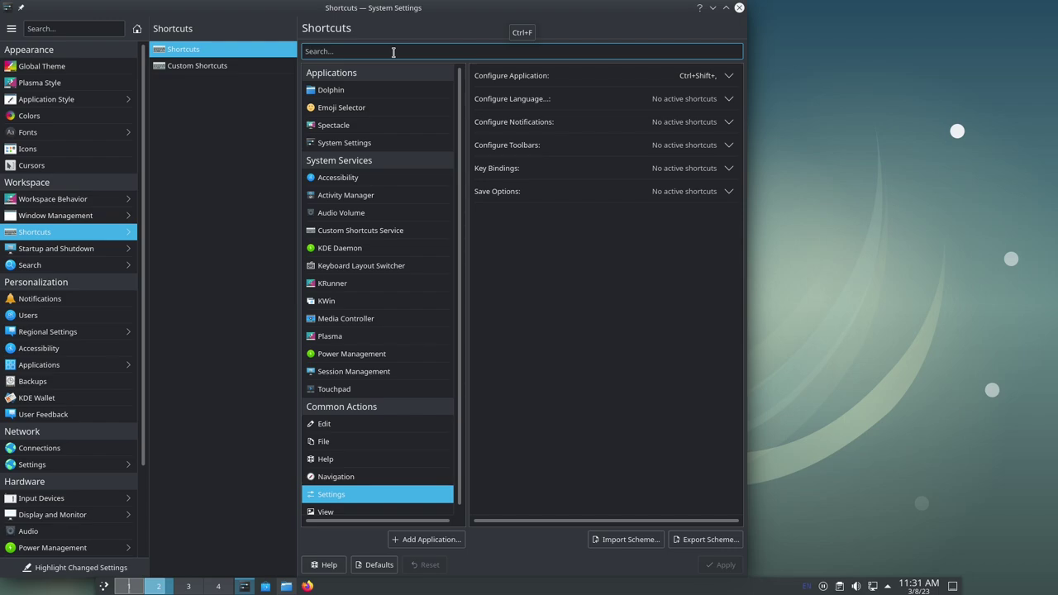
# Search the shortcuts for "desktop", and review KWin's matching entries down to Toggle Present Windows
pyautogui.write('desktop')
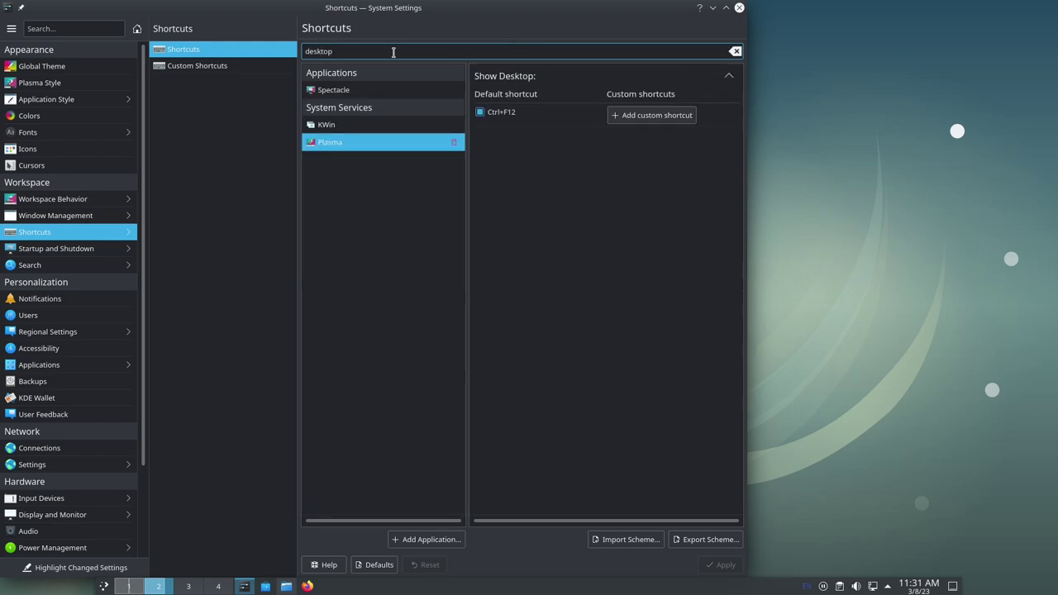
pyautogui.click(356, 124)
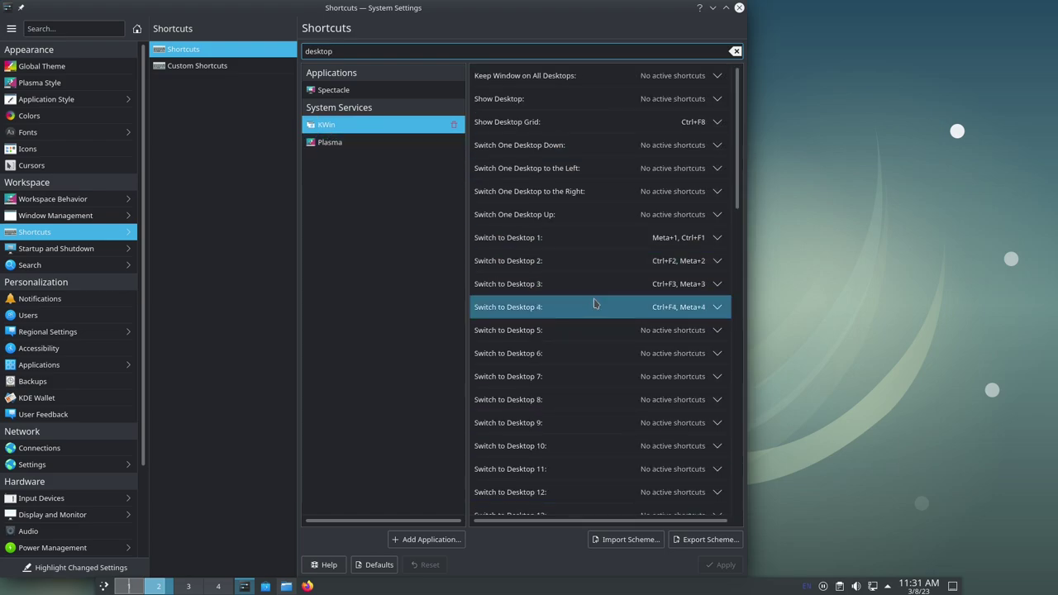
pyautogui.scroll(-2, 594, 304)
pyautogui.scroll(-3, 594, 300)
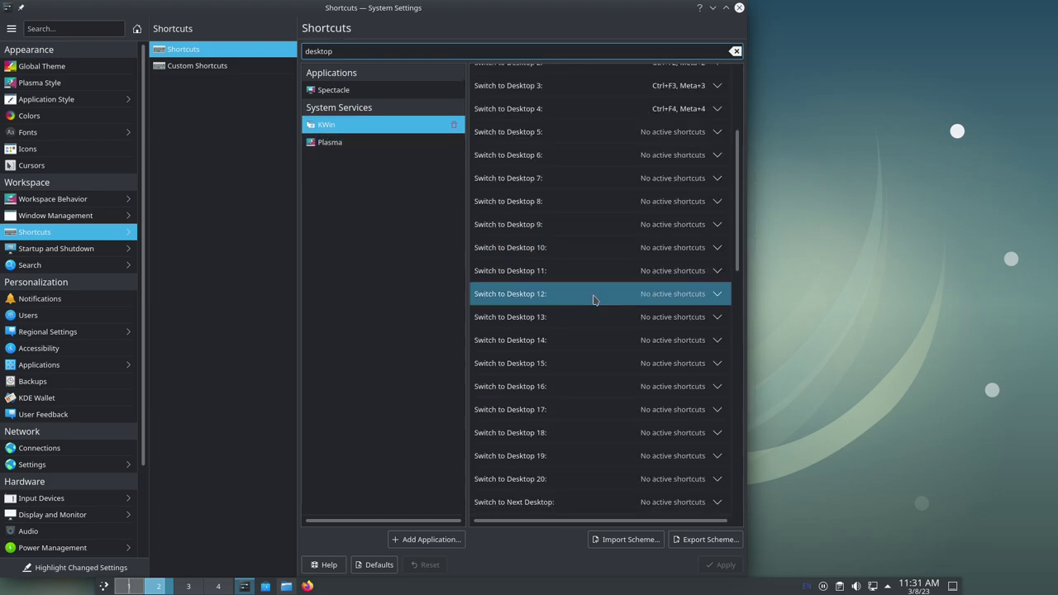
pyautogui.scroll(-1, 593, 299)
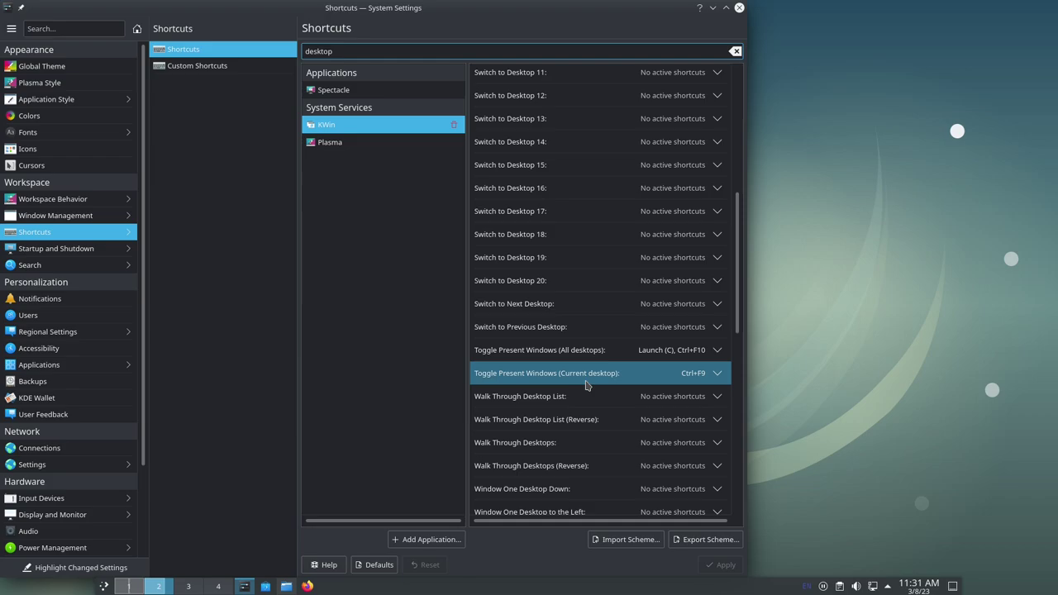
# Try the Present Windows overview for the current desktop, toggling it on and off twice
pyautogui.hotkey('ctrl', 'F9')
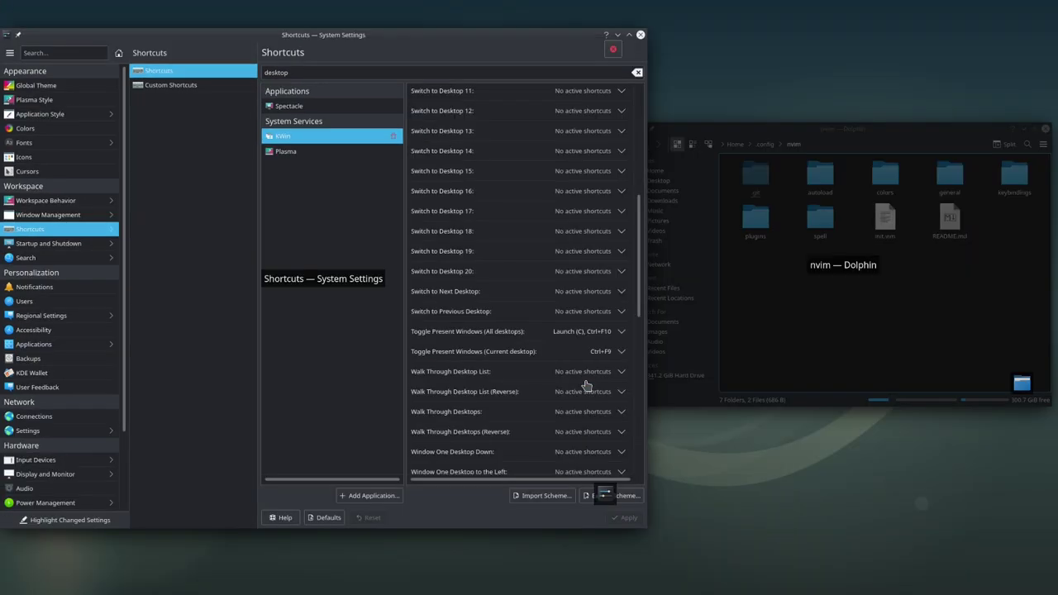
pyautogui.hotkey('ctrl', 'F9')
pyautogui.hotkey('ctrl', 'F9')
pyautogui.hotkey('ctrl', 'F9')
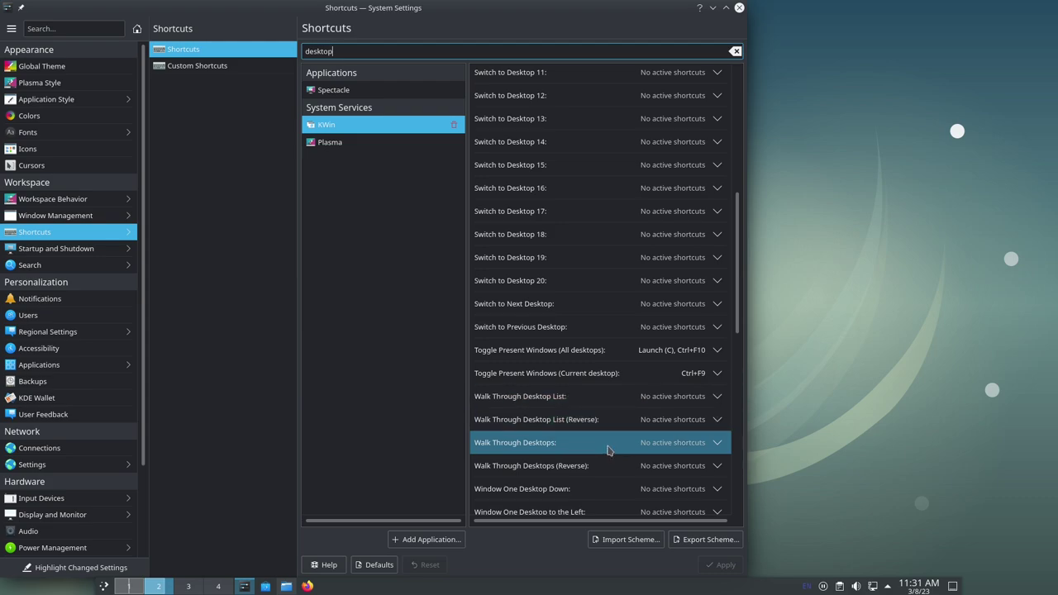
# Assign Ctrl+Tab as the custom shortcut for KWin's Walk Through Desktops action and apply the change
pyautogui.click(627, 447)
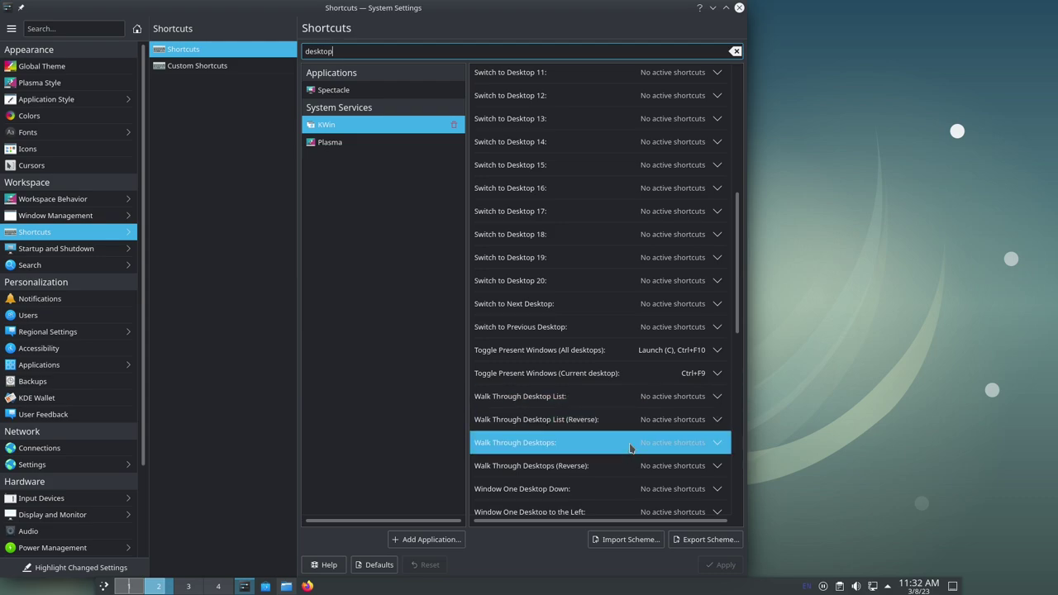
pyautogui.click(629, 484)
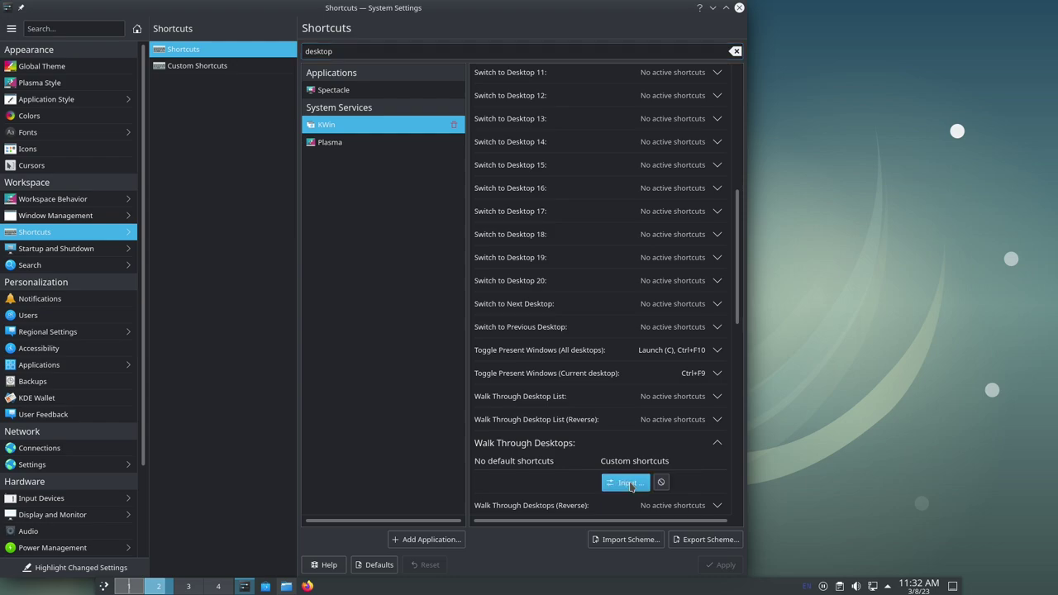
pyautogui.hotkey('ctrl', 'Tab')
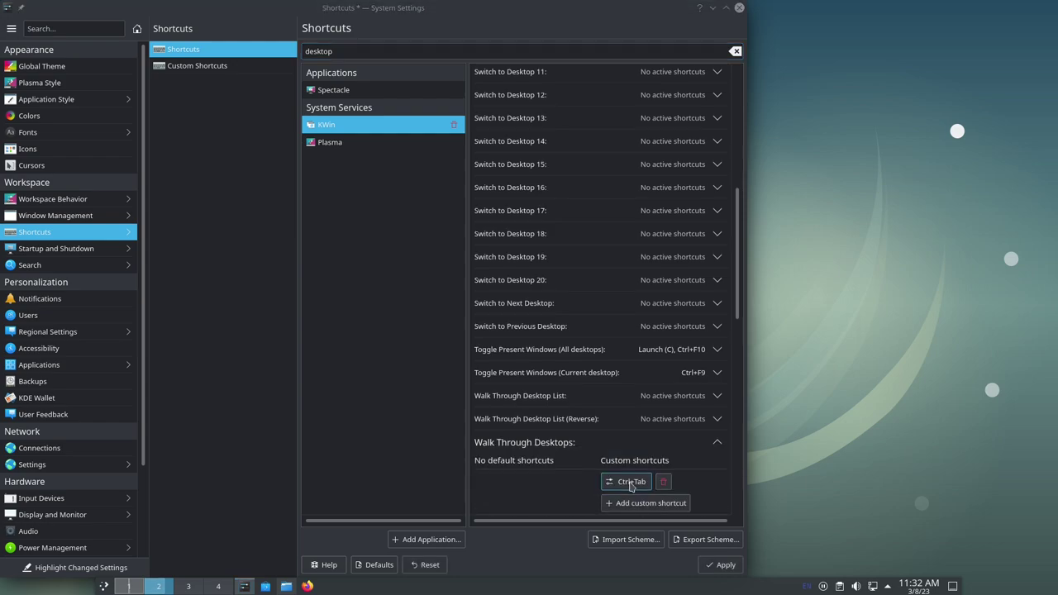
pyautogui.click(712, 566)
# Test the new Walk Through Desktops shortcut by cycling repeatedly through the four virtual desktops in the switcher
pyautogui.hotkey('ctrl', 'Tab')
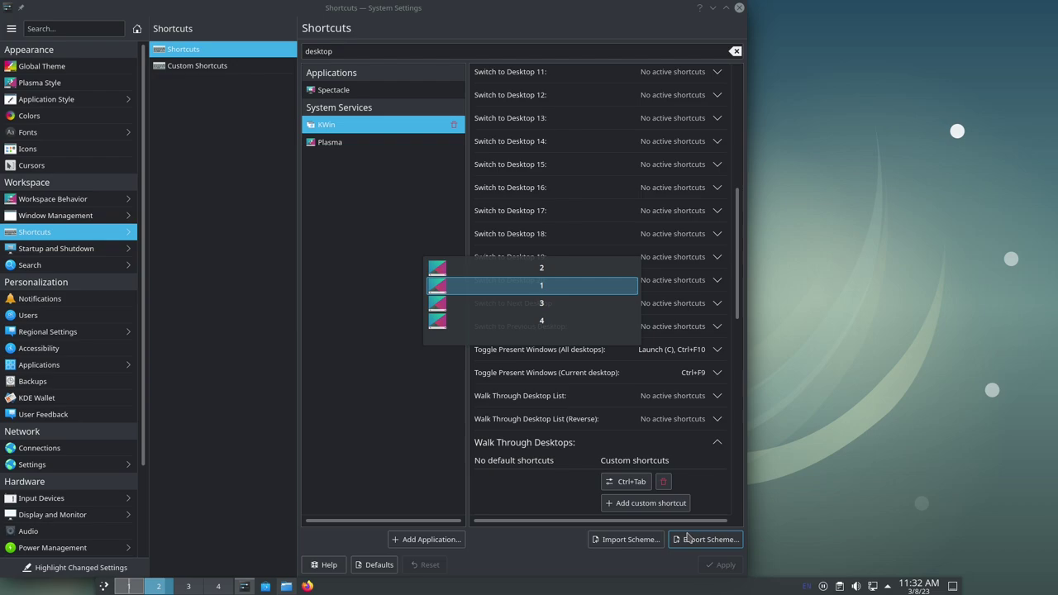
pyautogui.hotkey('ctrl', 'Tab')
pyautogui.hotkey('ctrl', 'Tab')
pyautogui.hotkey('ctrl', 'Tab')
pyautogui.hotkey('ctrl', 'Tab')
pyautogui.hotkey('ctrl', 'Tab')
pyautogui.hotkey('ctrl', 'Tab')
pyautogui.hotkey('ctrl', 'Tab')
pyautogui.hotkey('ctrl', 'Tab')
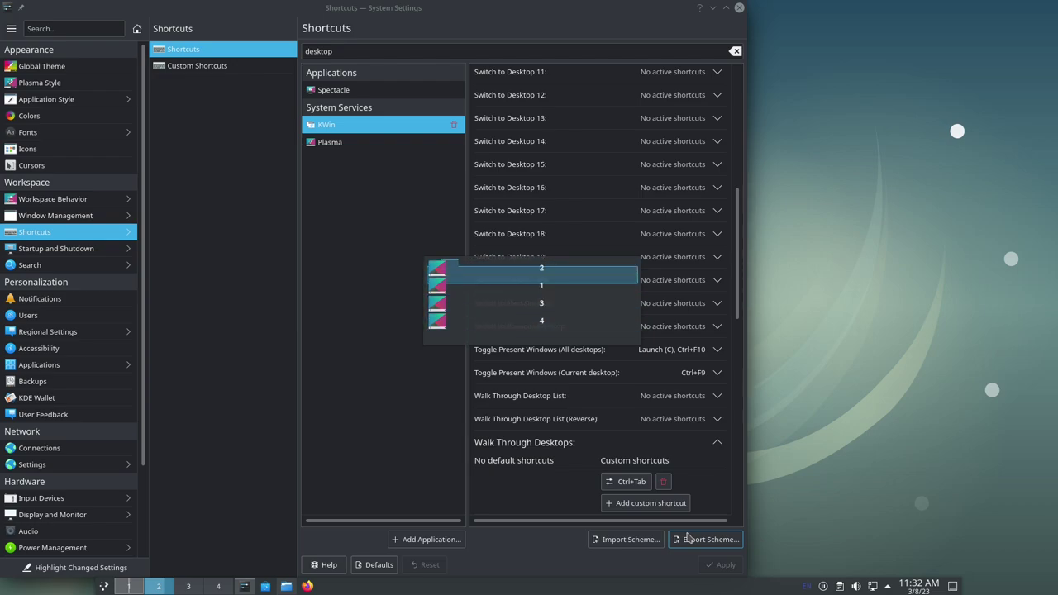
# Clear the "desktop" shortcut search and add Firefox ESR from the Internet category to the applications with shortcuts
pyautogui.scroll(-1, 603, 363)
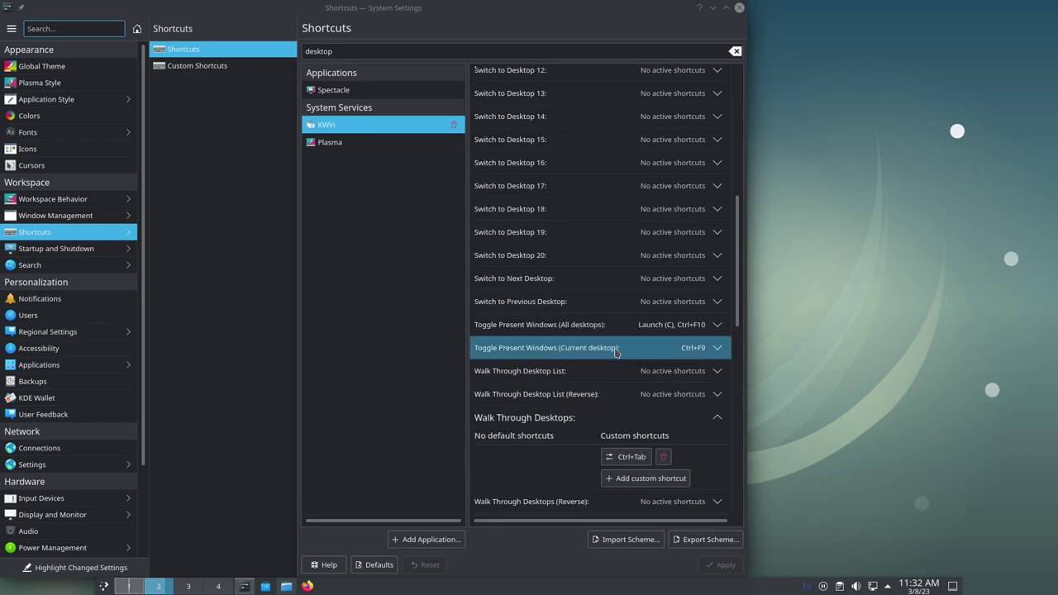
pyautogui.scroll(3, 603, 351)
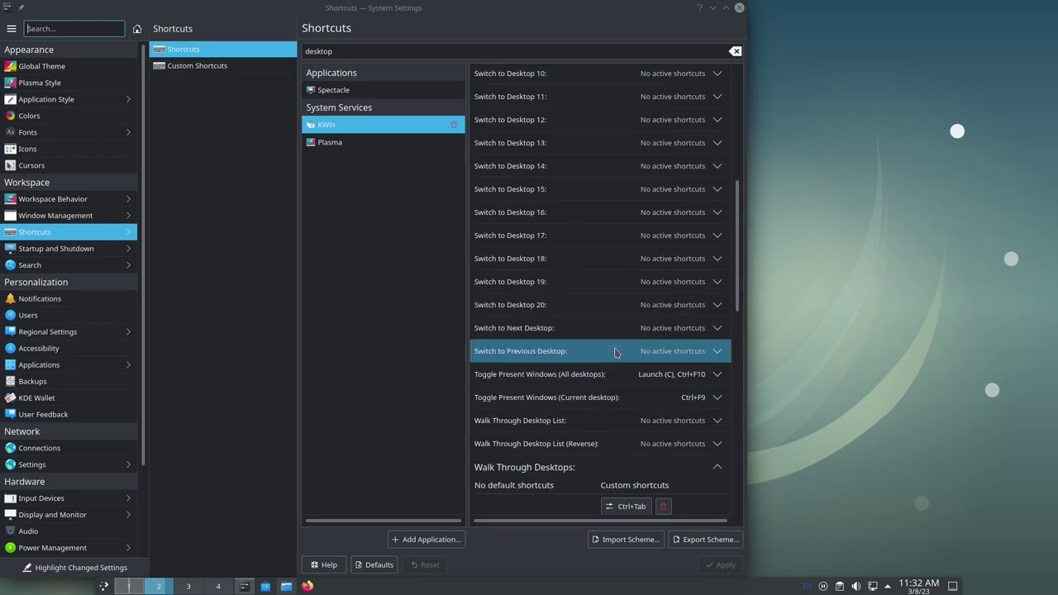
pyautogui.click(734, 51)
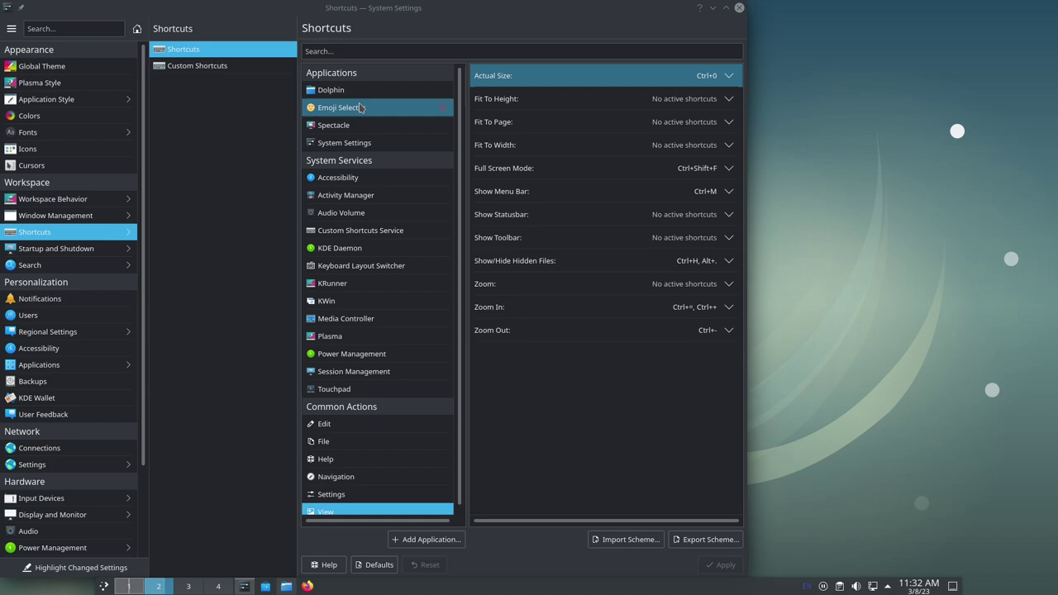
pyautogui.click(418, 547)
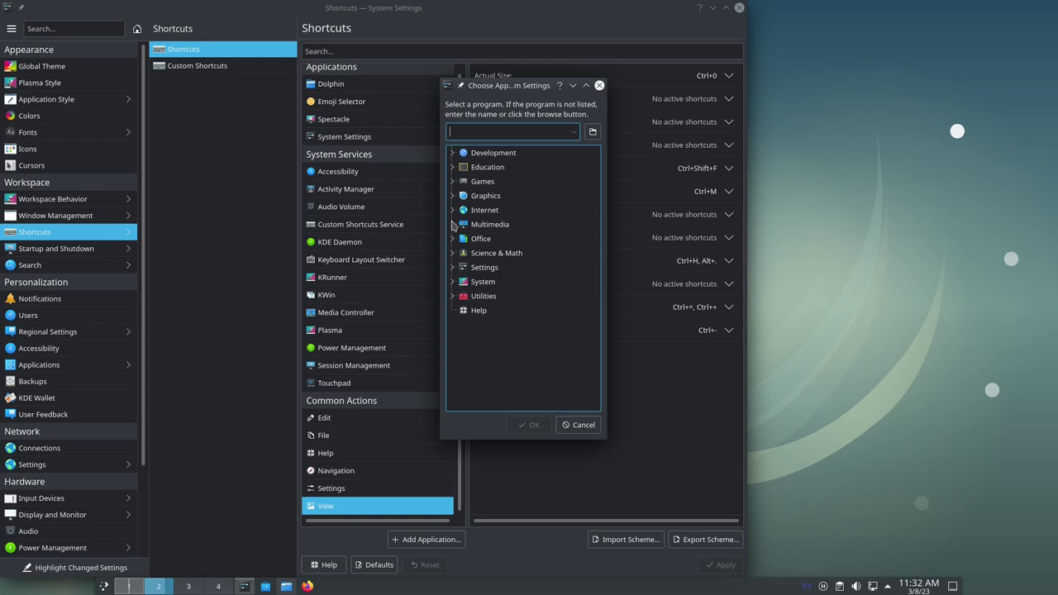
pyautogui.click(452, 211)
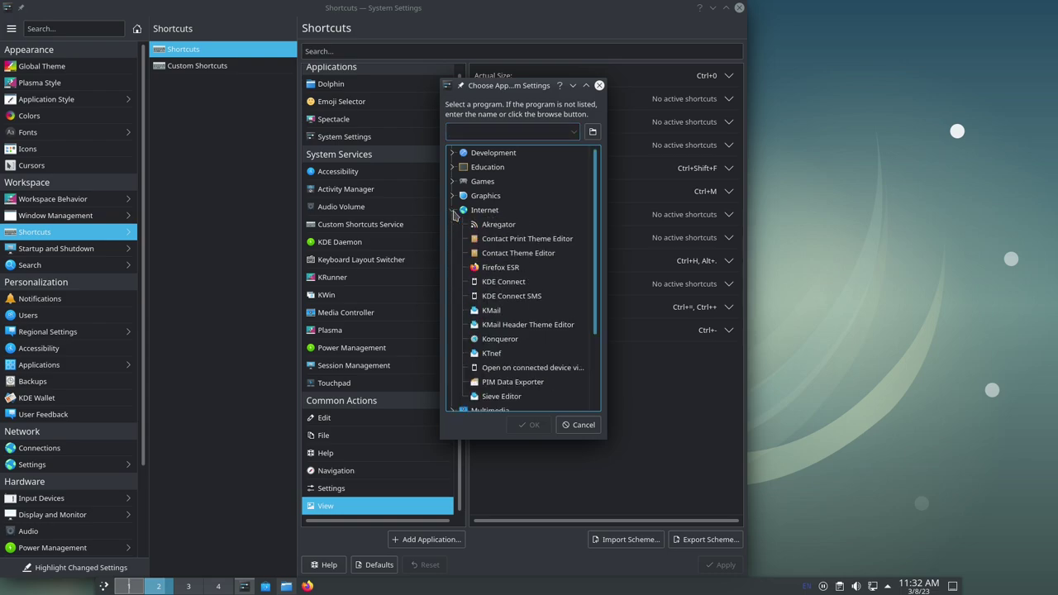
pyautogui.click(504, 268)
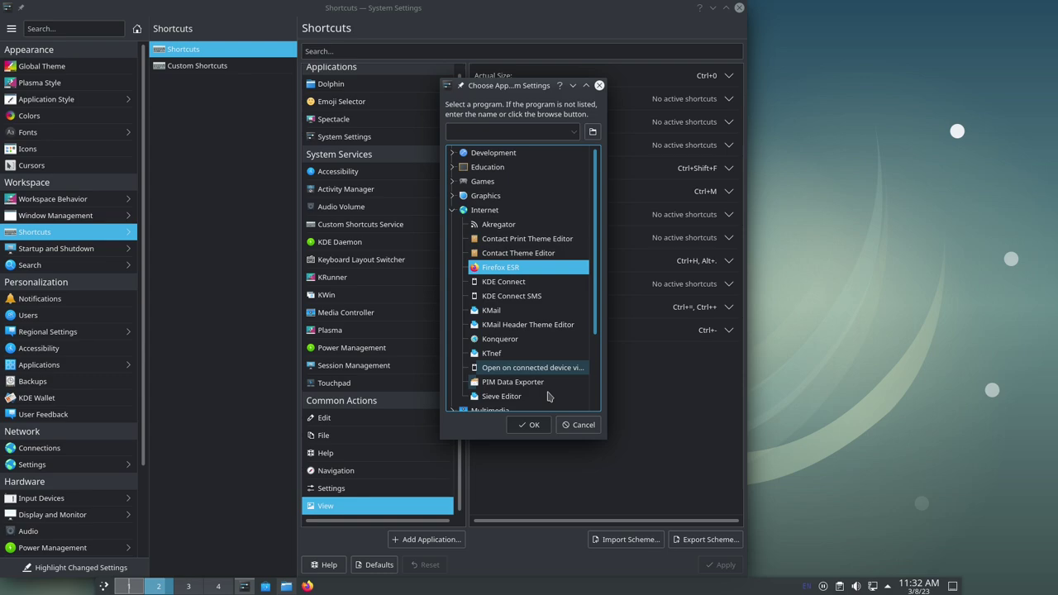
pyautogui.click(533, 426)
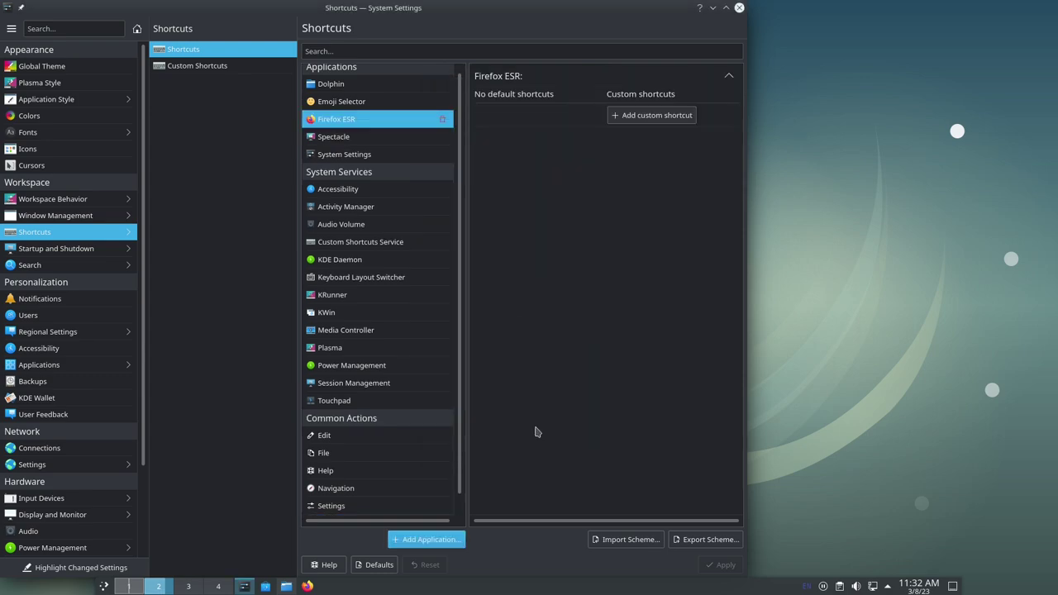
# Assign and apply Meta+W as the custom shortcut for Firefox ESR, and test it by launching Firefox
pyautogui.click(639, 118)
pyautogui.press('super')
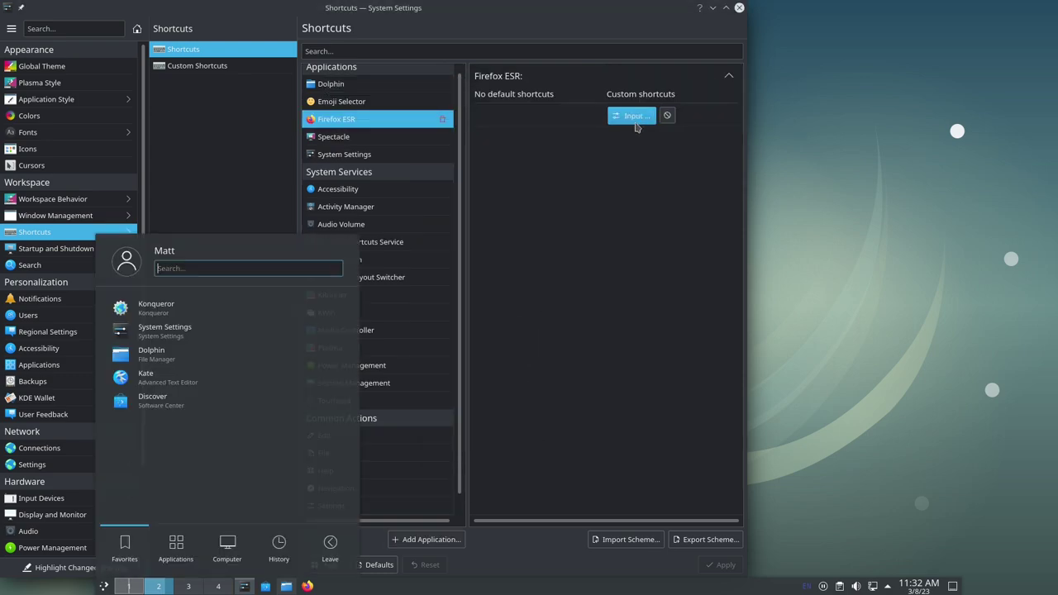
pyautogui.press('Escape')
pyautogui.click(637, 118)
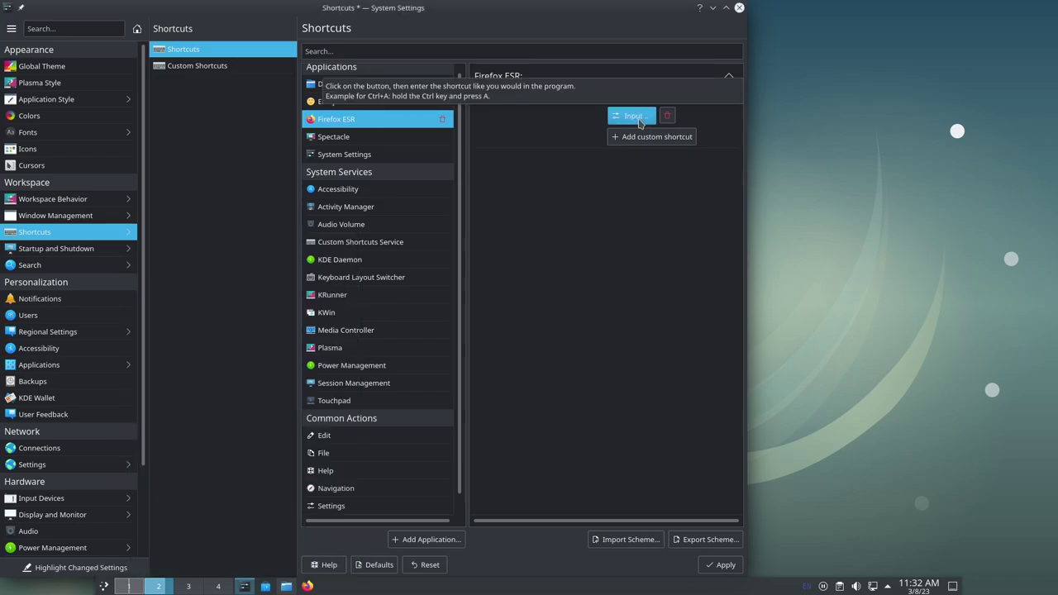
pyautogui.press('super+w')
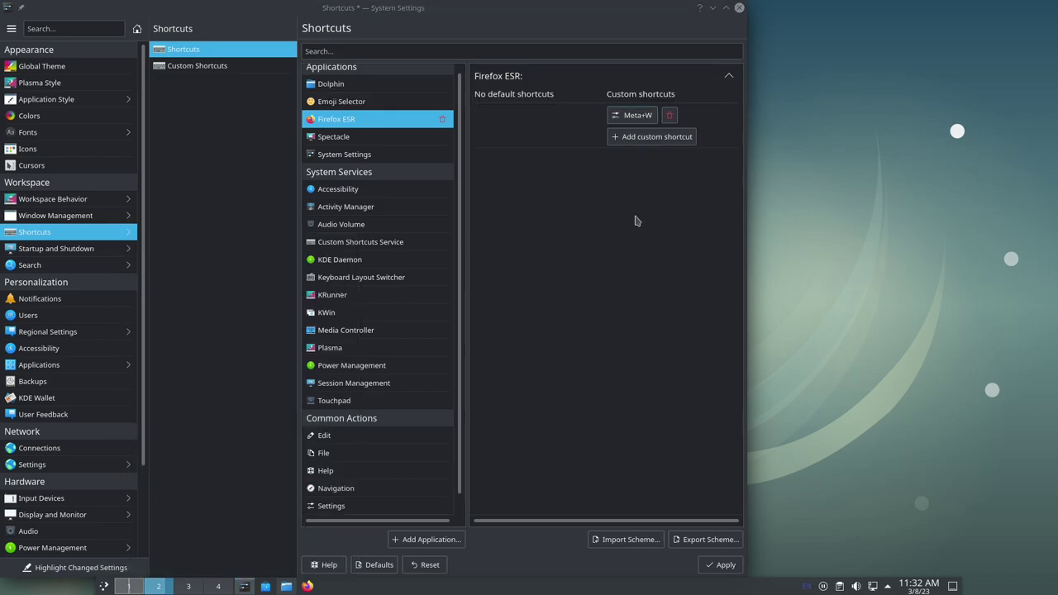
pyautogui.click(706, 562)
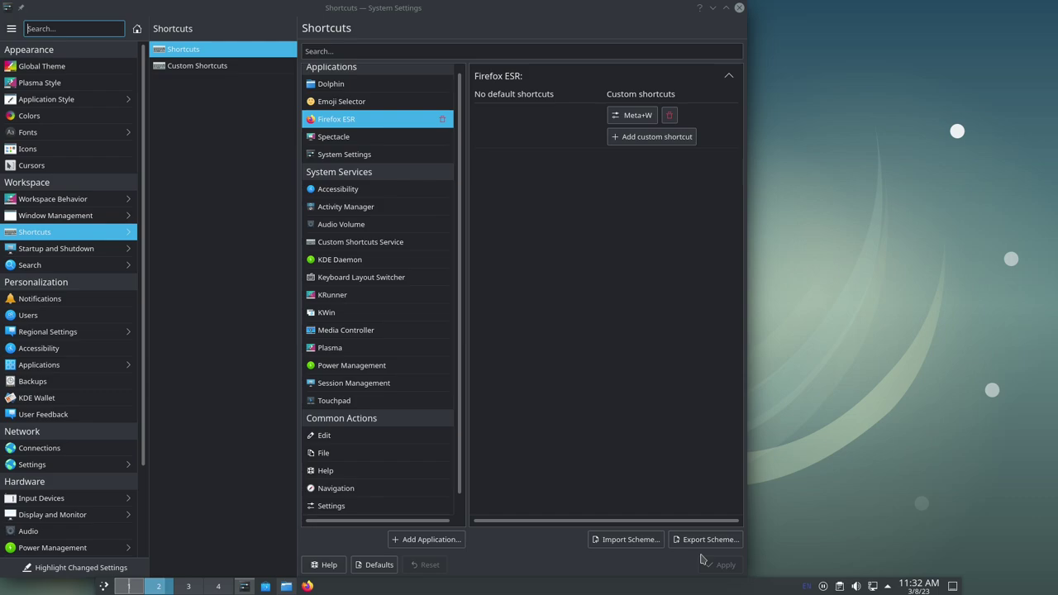
pyautogui.press('super+w')
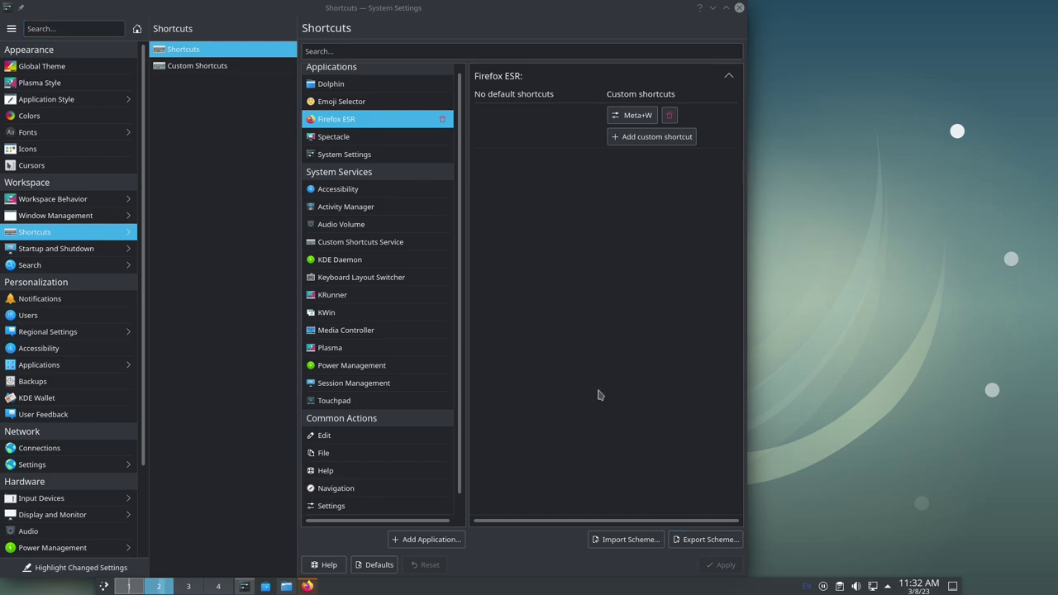